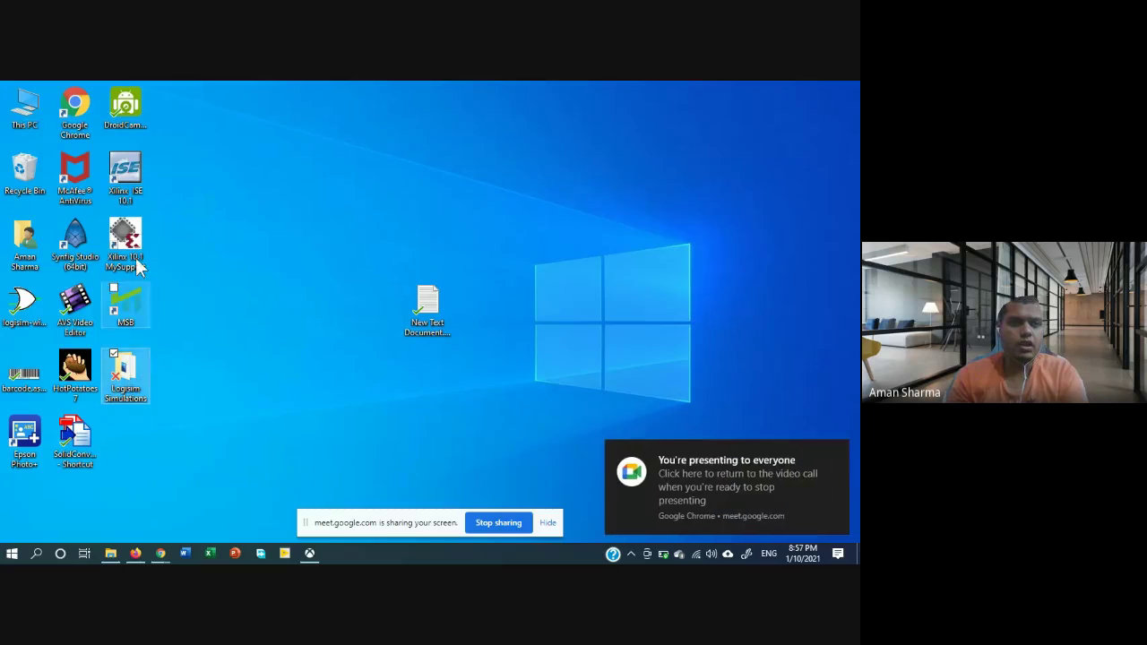
# Launch Logisim from the desktop with an empty project
pyautogui.click(27, 318)
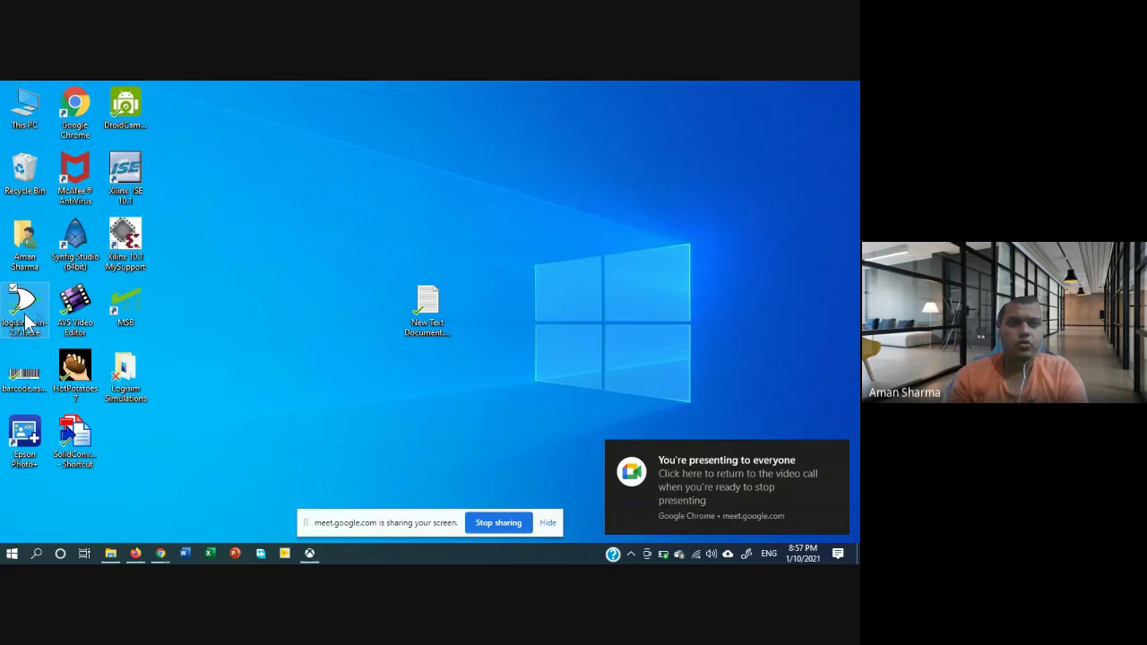
pyautogui.doubleClick(27, 319)
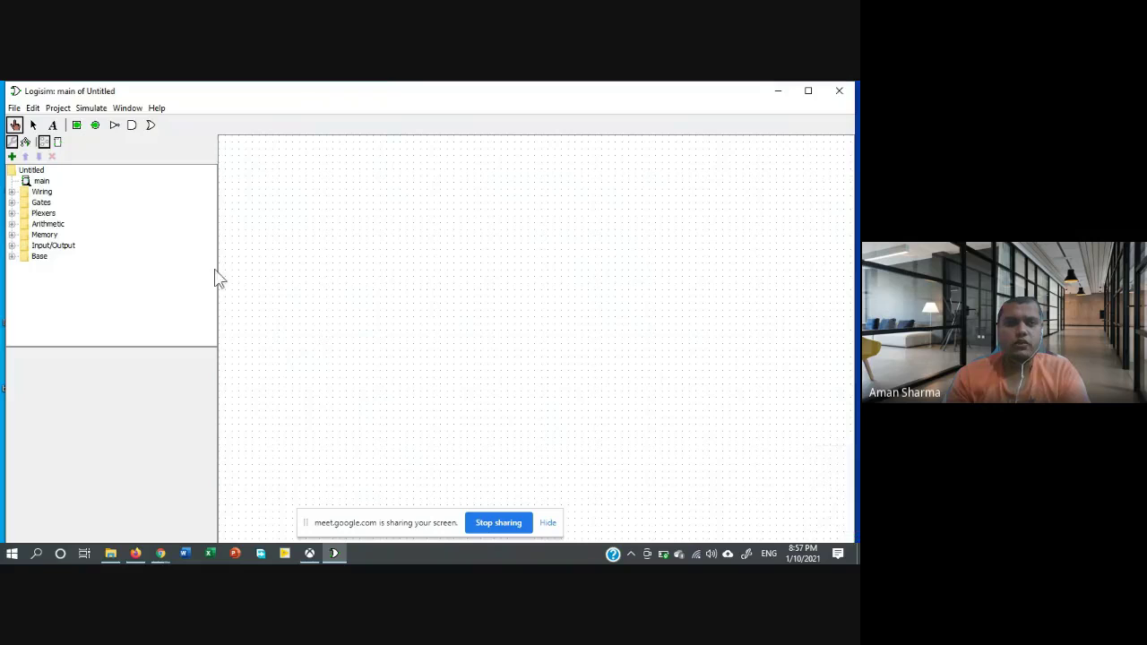
pyautogui.click(14, 108)
pyautogui.moveTo(33, 108)
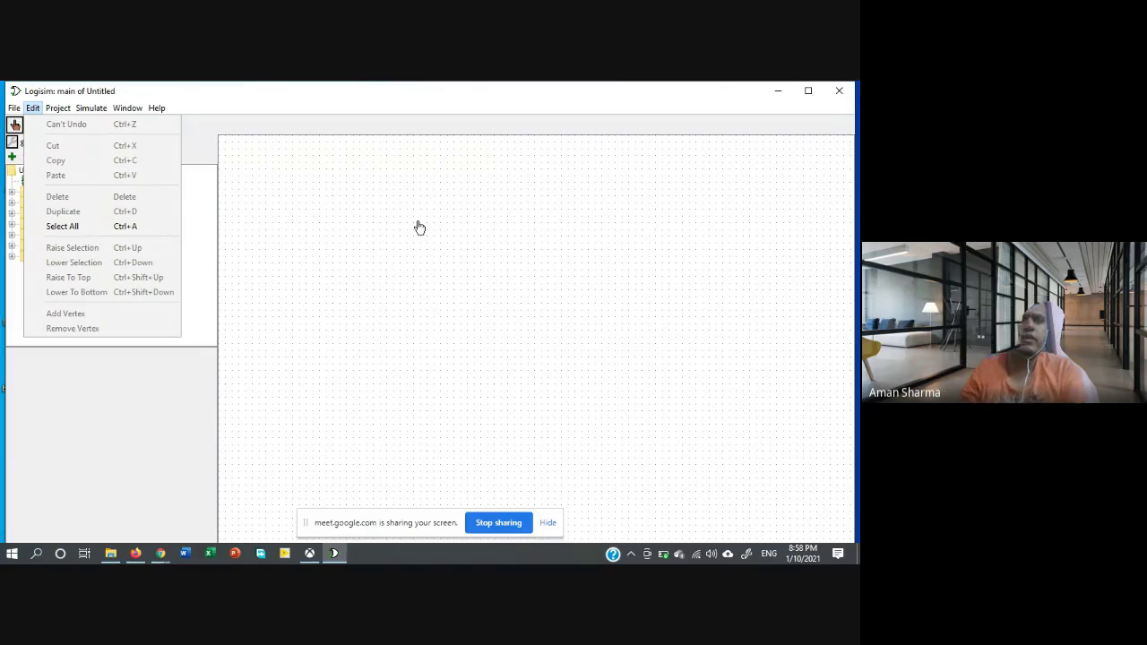
# Switch to PowerPoint, create a blank presentation and start its slide show as a whiteboard
pyautogui.click(235, 553)
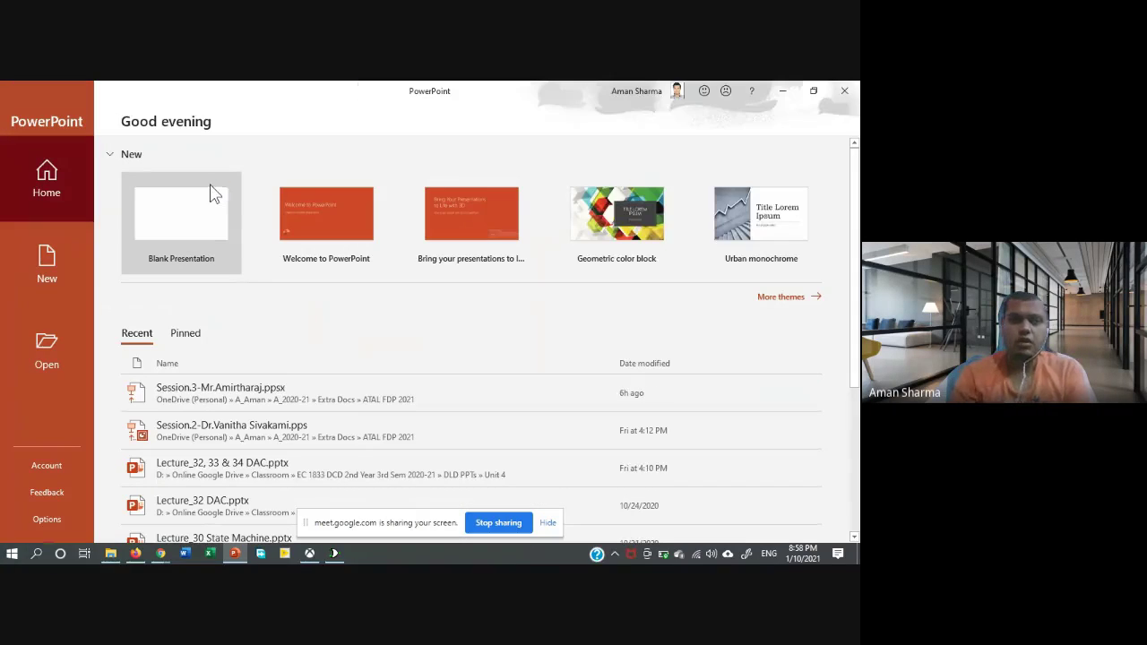
pyautogui.click(209, 223)
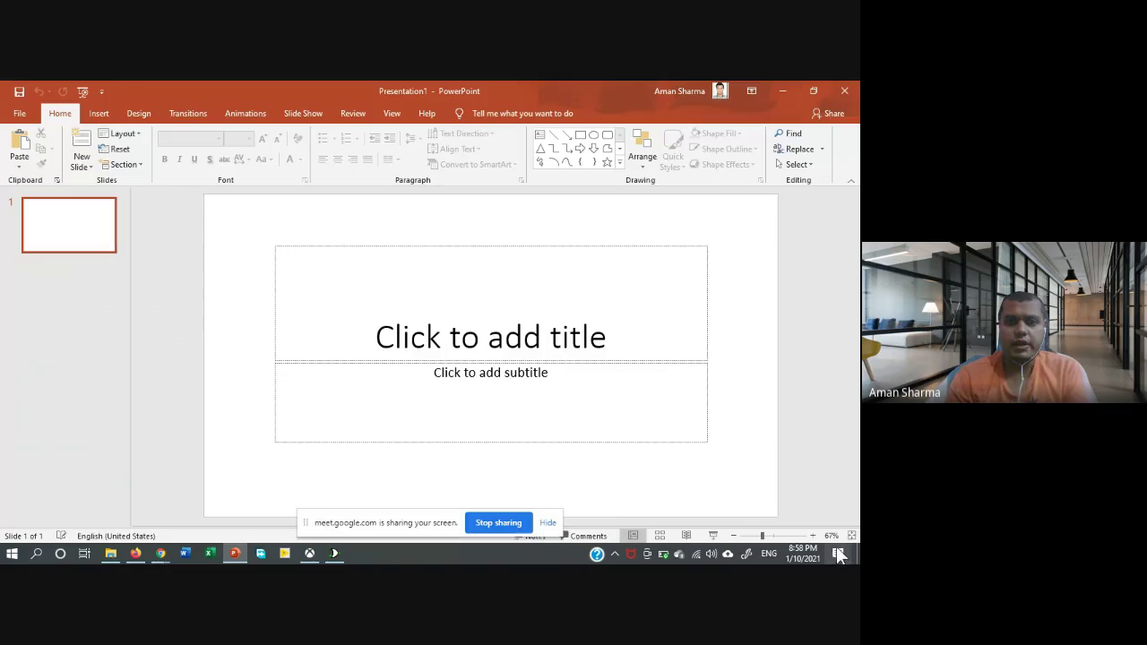
pyautogui.click(714, 536)
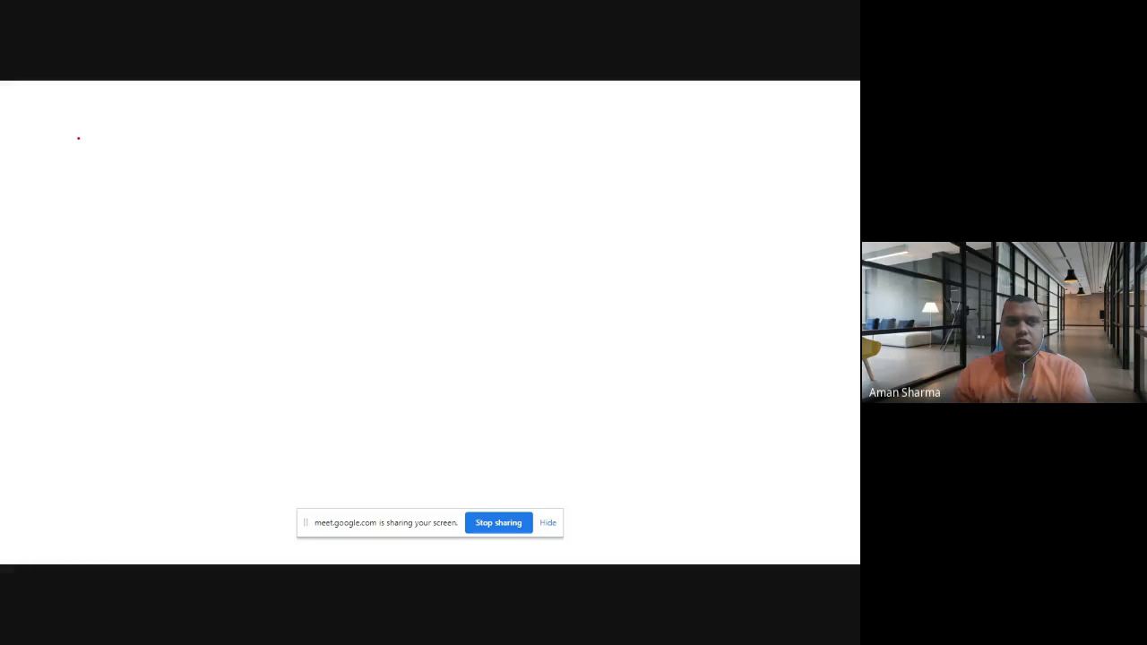
# Handwrite the underlined heading "ExOR" with the Gray code bits g3, g2, g1 and g0 in a row below it
pyautogui.moveTo(78, 138)
pyautogui.mouseDown()
pyautogui.moveTo(87, 154)
pyautogui.moveTo(131, 134)
pyautogui.moveTo(133, 146)
pyautogui.mouseUp()
pyautogui.moveTo(80, 157)
pyautogui.mouseDown()
pyautogui.moveTo(126, 154)
pyautogui.moveTo(113, 161)
pyautogui.mouseUp()
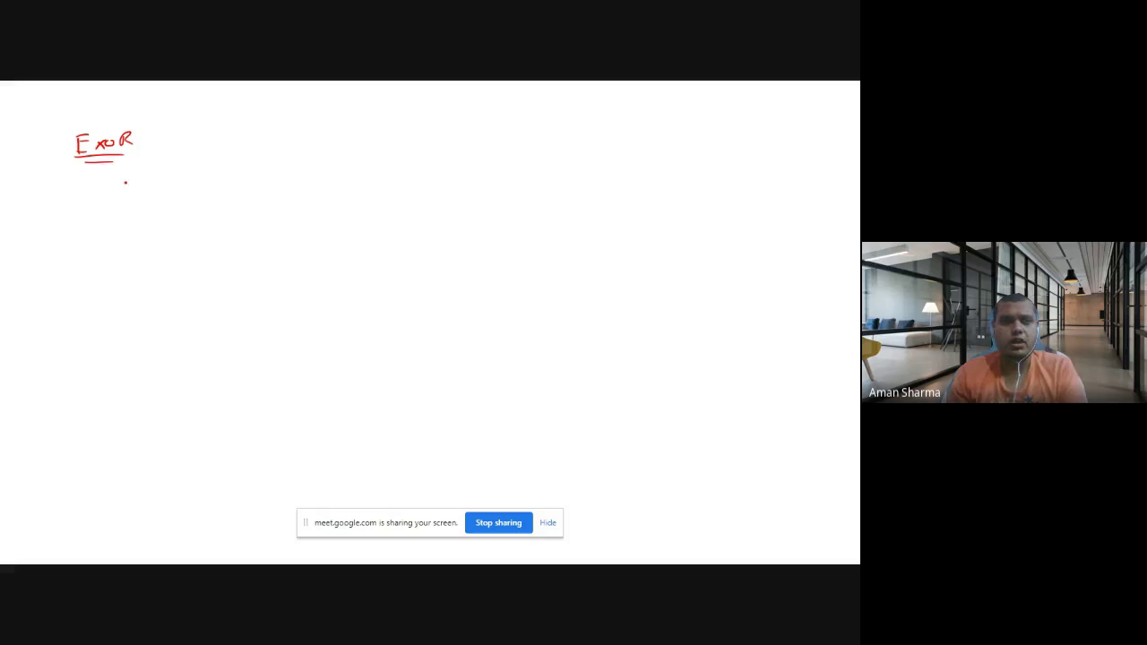
pyautogui.moveTo(131, 176)
pyautogui.mouseDown()
pyautogui.moveTo(121, 196)
pyautogui.moveTo(200, 195)
pyautogui.mouseUp()
pyautogui.moveTo(236, 175)
pyautogui.mouseDown()
pyautogui.moveTo(233, 192)
pyautogui.moveTo(291, 189)
pyautogui.mouseUp()
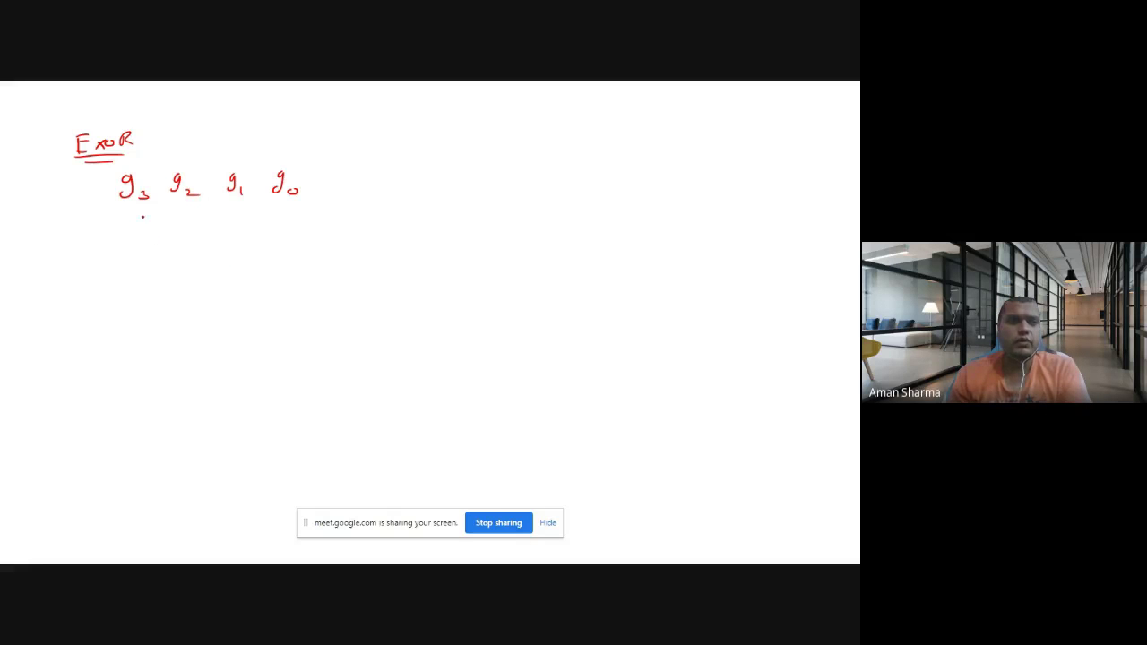
# Draw the arrow from g3 to b3 and the XOR link from b3 to g2, writing b2 with b3 ⊕ g3 beneath it
pyautogui.moveTo(131, 210); pyautogui.dragTo(134, 231)
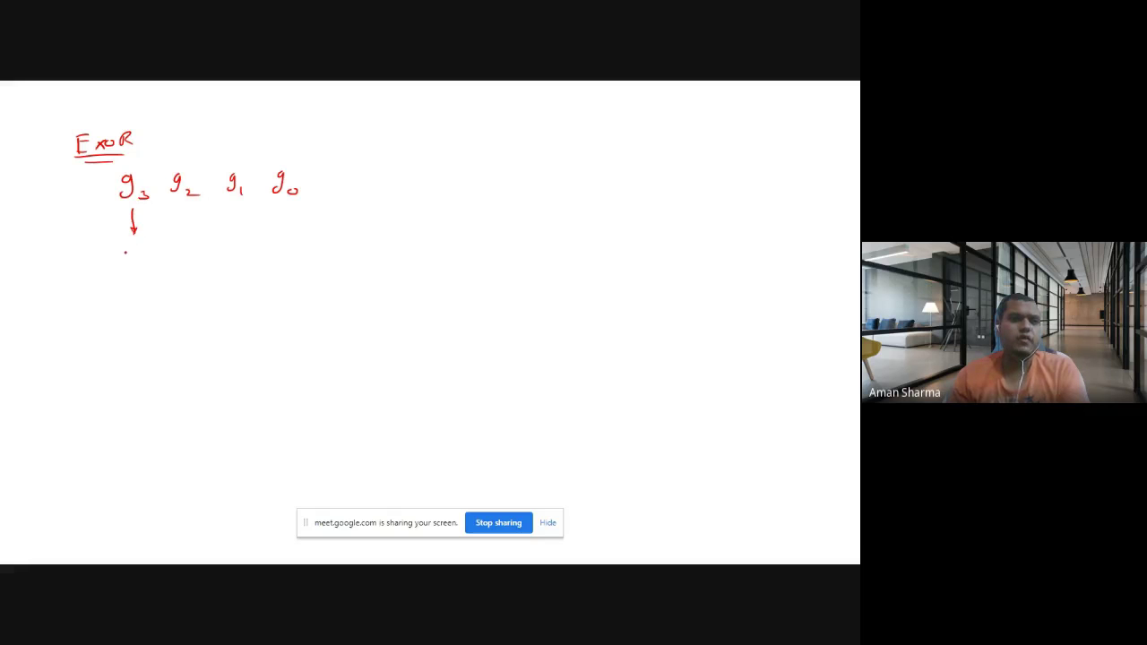
pyautogui.moveTo(126, 251); pyautogui.dragTo(132, 270)
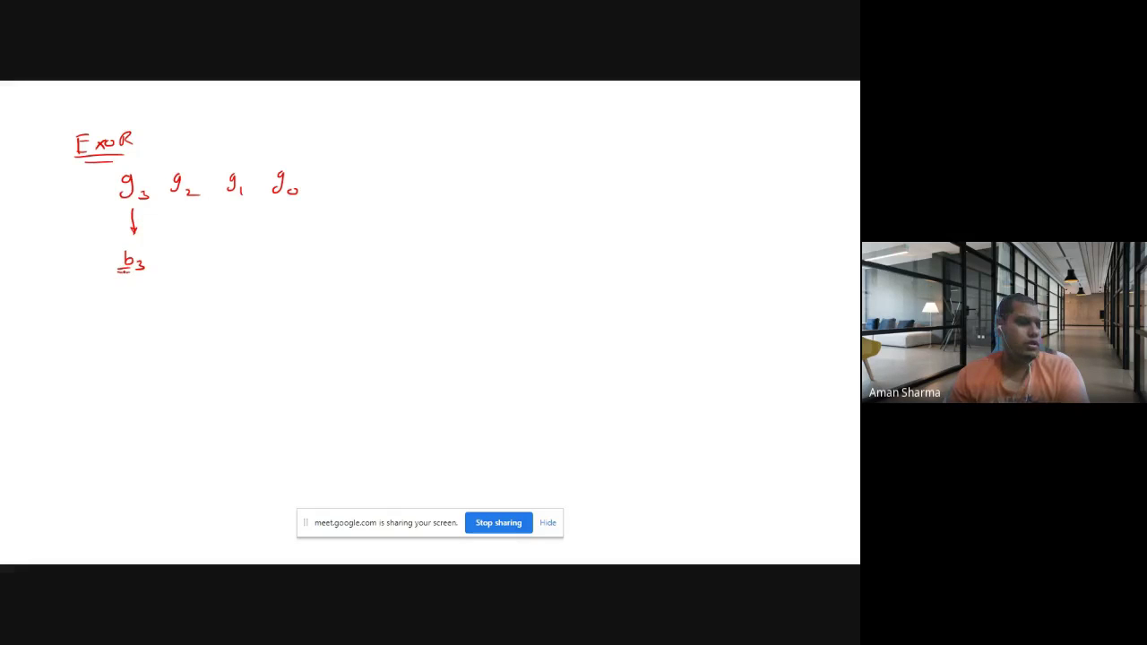
pyautogui.moveTo(172, 246)
pyautogui.mouseDown()
pyautogui.moveTo(190, 264)
pyautogui.moveTo(155, 230)
pyautogui.moveTo(173, 211)
pyautogui.moveTo(150, 244)
pyautogui.moveTo(148, 229)
pyautogui.mouseUp()
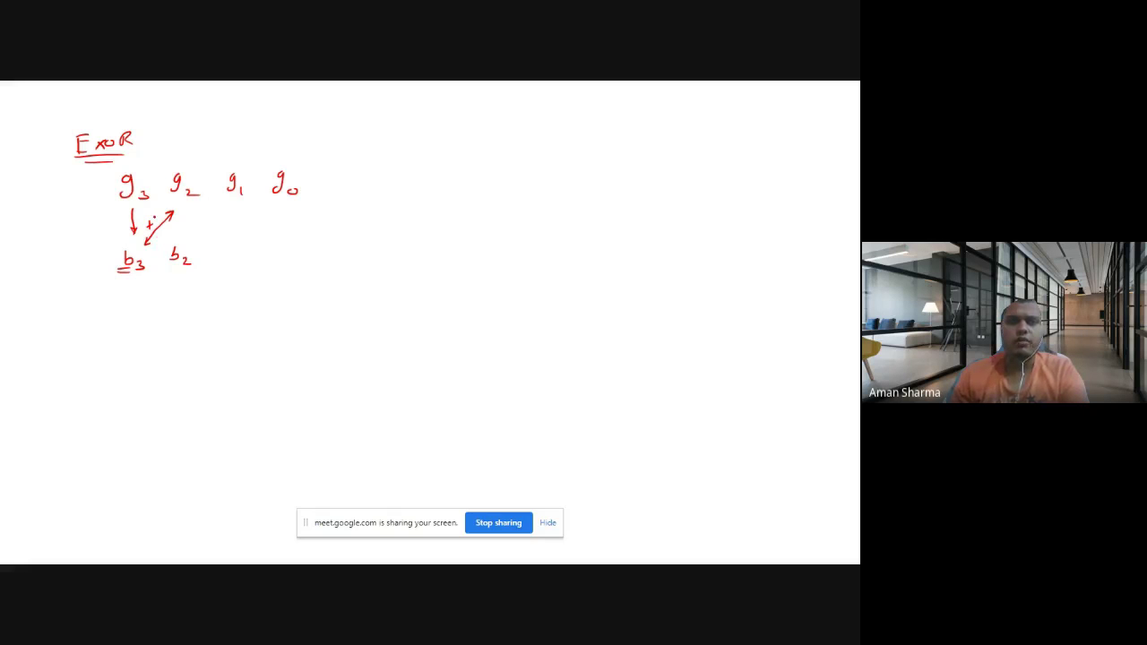
pyautogui.moveTo(157, 215)
pyautogui.mouseDown()
pyautogui.moveTo(145, 228)
pyautogui.moveTo(159, 220)
pyautogui.mouseUp()
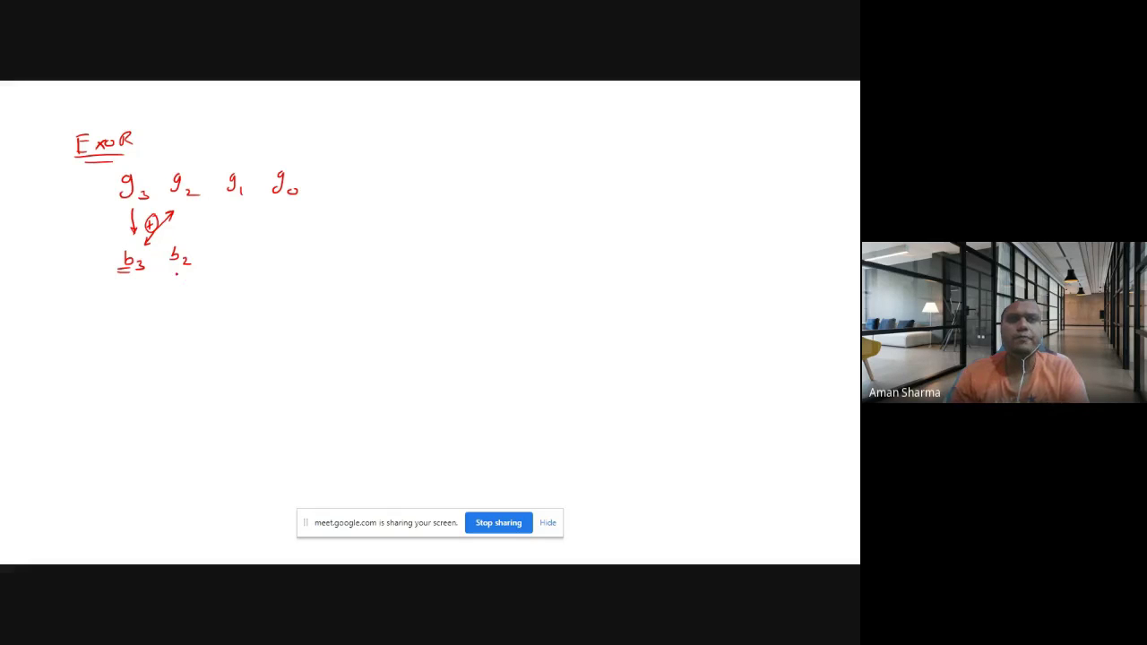
pyautogui.moveTo(167, 271)
pyautogui.mouseDown()
pyautogui.moveTo(191, 274)
pyautogui.moveTo(173, 306)
pyautogui.moveTo(221, 306)
pyautogui.mouseUp()
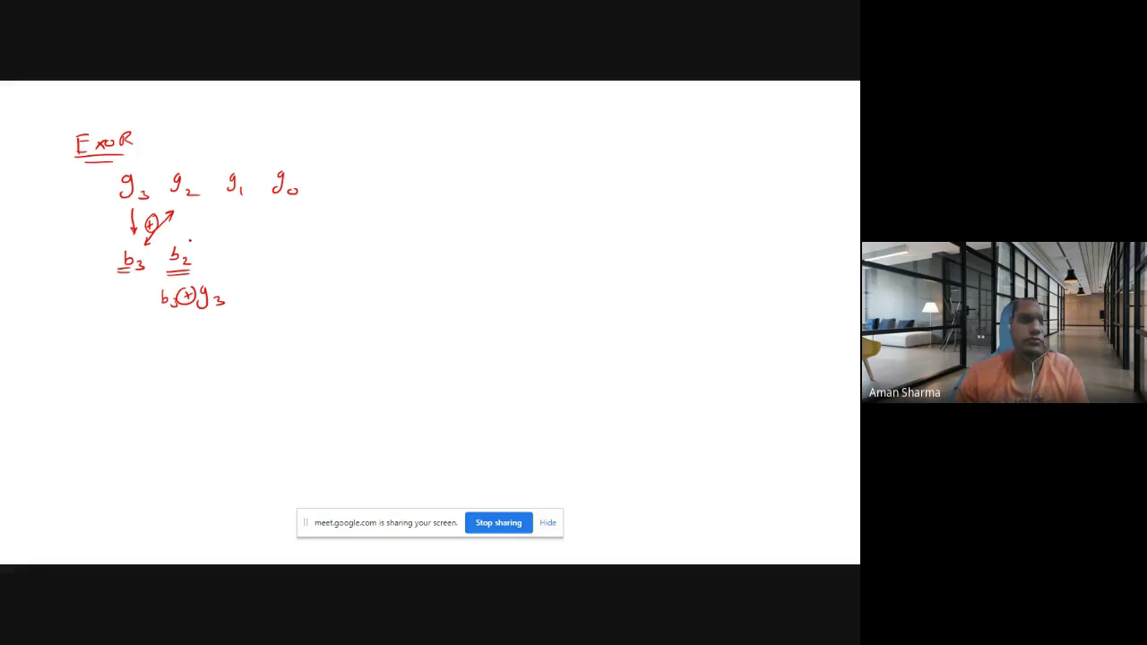
# Draw the remaining XOR links and write b1 with b2 ⊕ g1 and b0 with b1 ⊕ g0 beneath them
pyautogui.moveTo(189, 242)
pyautogui.mouseDown()
pyautogui.moveTo(224, 213)
pyautogui.moveTo(198, 240)
pyautogui.moveTo(202, 221)
pyautogui.mouseUp()
pyautogui.moveTo(197, 213)
pyautogui.mouseDown()
pyautogui.moveTo(252, 257)
pyautogui.moveTo(247, 283)
pyautogui.moveTo(277, 273)
pyautogui.mouseUp()
pyautogui.moveTo(275, 279); pyautogui.dragTo(276, 286)
pyautogui.moveTo(302, 273)
pyautogui.mouseDown()
pyautogui.moveTo(295, 289)
pyautogui.moveTo(313, 291)
pyautogui.mouseUp()
pyautogui.moveTo(262, 236)
pyautogui.mouseDown()
pyautogui.moveTo(295, 210)
pyautogui.moveTo(273, 224)
pyautogui.mouseUp()
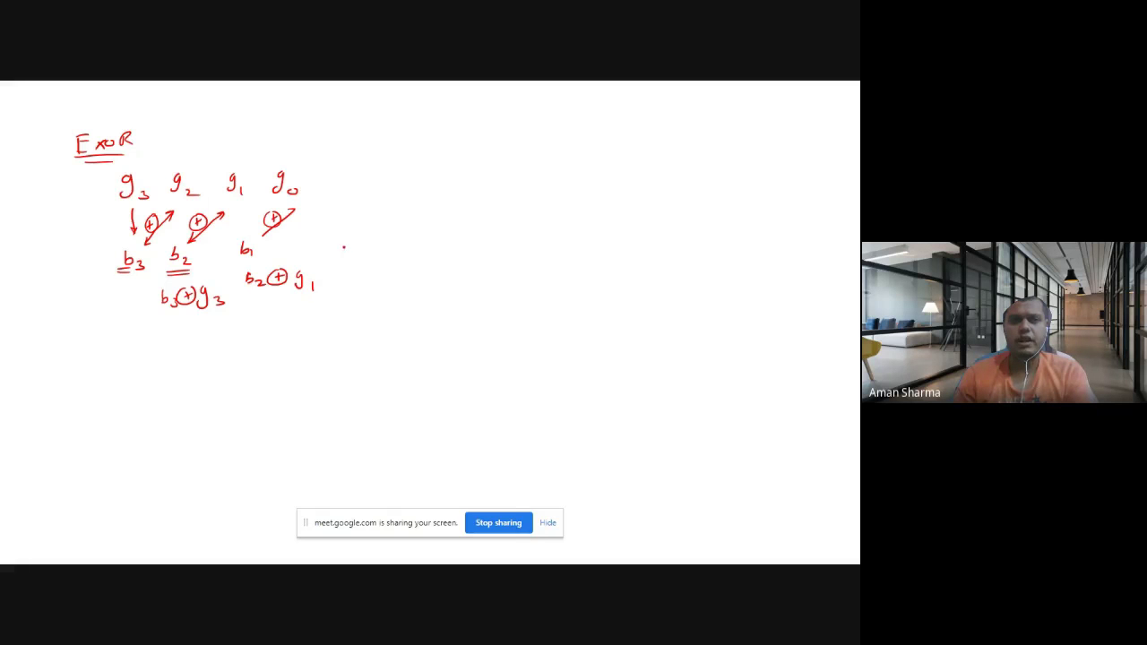
pyautogui.moveTo(343, 247)
pyautogui.mouseDown()
pyautogui.moveTo(358, 255)
pyautogui.moveTo(353, 283)
pyautogui.moveTo(400, 282)
pyautogui.moveTo(392, 290)
pyautogui.mouseUp()
pyautogui.moveTo(409, 281); pyautogui.dragTo(408, 283)
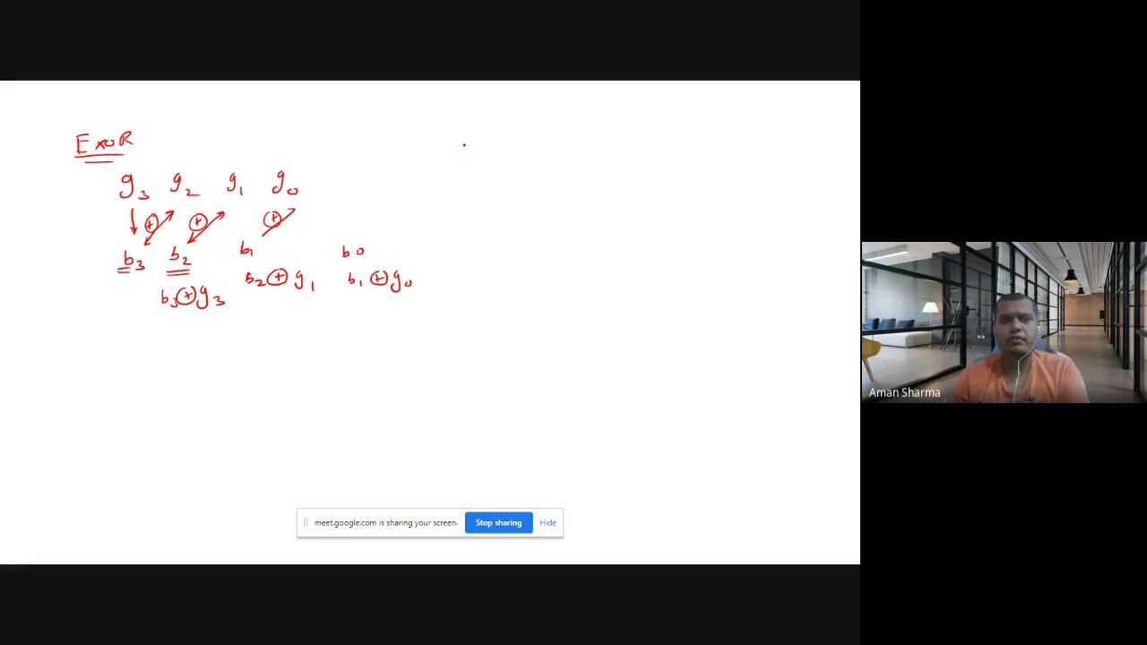
# Begin the circuit sketch beside the equations with a direct line from g3 to b3 and a g2-fed XOR gate for b2
pyautogui.moveTo(475, 137)
pyautogui.mouseDown()
pyautogui.moveTo(470, 156)
pyautogui.moveTo(487, 159)
pyautogui.moveTo(522, 140)
pyautogui.moveTo(634, 143)
pyautogui.mouseUp()
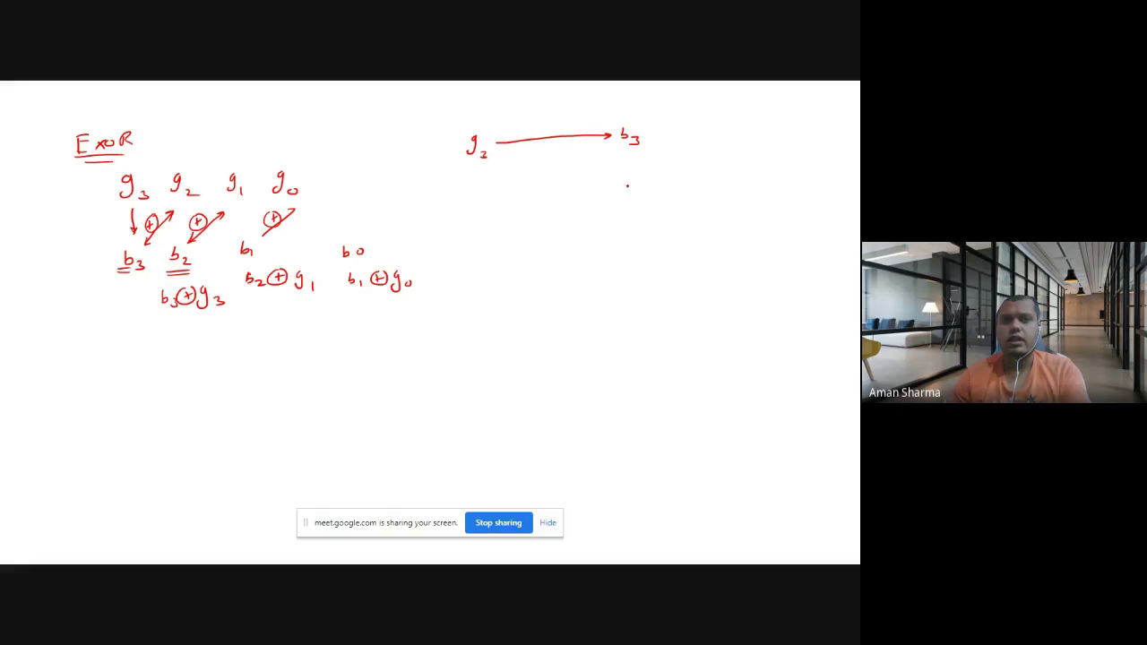
pyautogui.moveTo(629, 178); pyautogui.dragTo(649, 194)
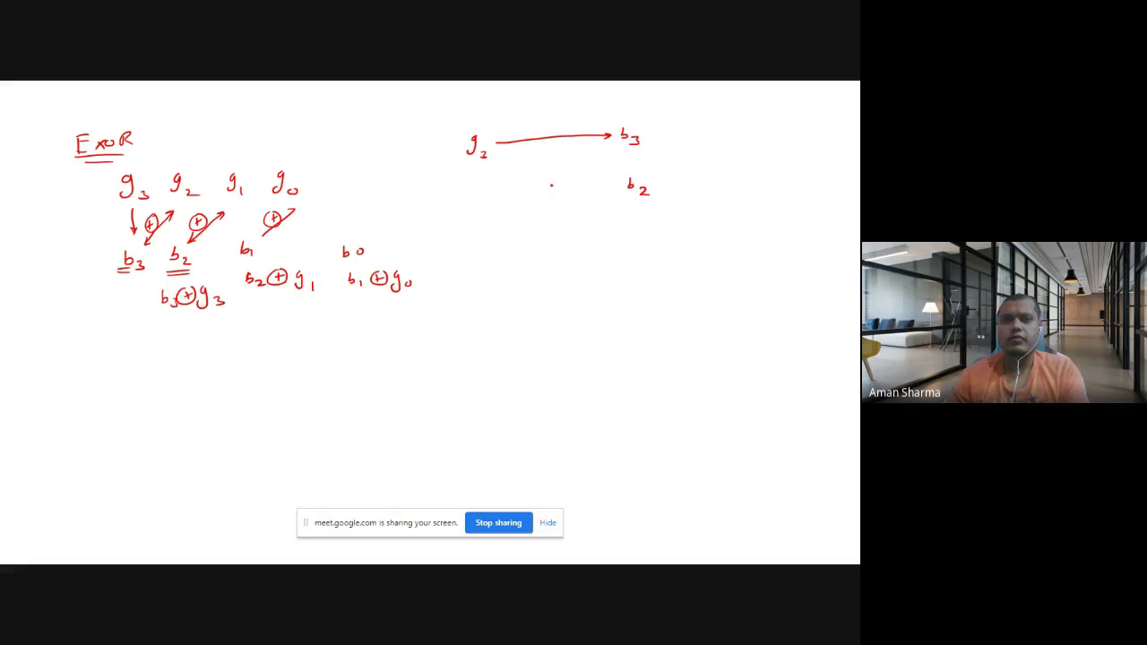
pyautogui.moveTo(556, 183)
pyautogui.mouseDown()
pyautogui.moveTo(552, 201)
pyautogui.moveTo(584, 187)
pyautogui.moveTo(569, 200)
pyautogui.moveTo(475, 204)
pyautogui.moveTo(476, 215)
pyautogui.mouseUp()
pyautogui.moveTo(487, 210); pyautogui.dragTo(494, 217)
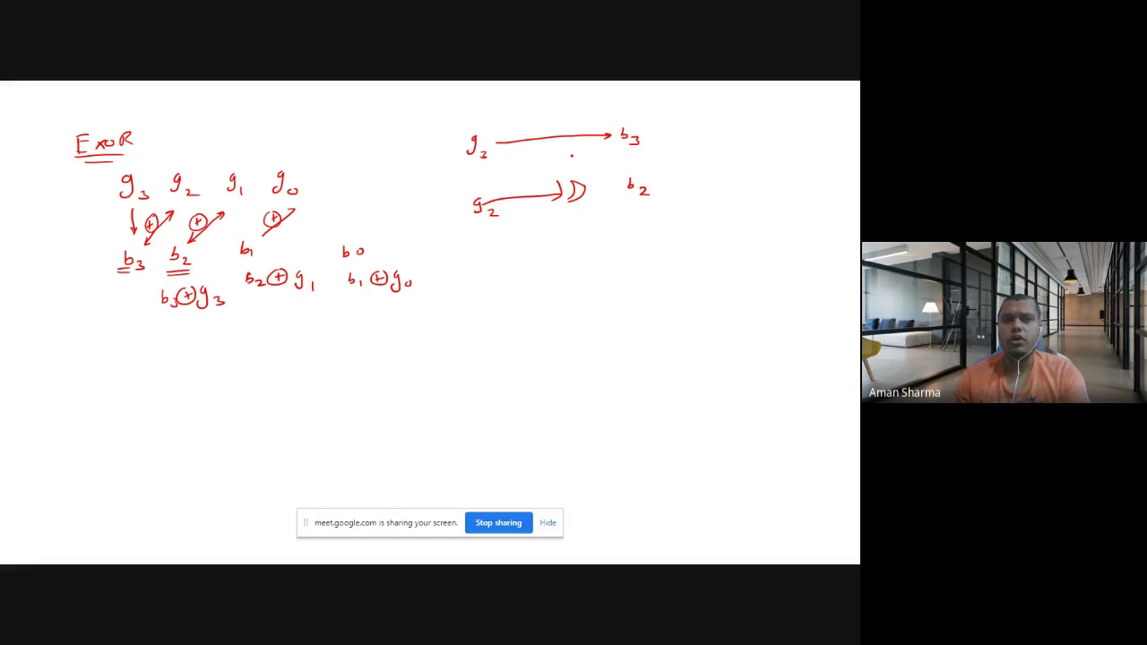
# Wire b3 into the b2 gate and sketch the XOR gate for b1, fed by b2 and g1
pyautogui.moveTo(583, 137)
pyautogui.mouseDown()
pyautogui.moveTo(535, 159)
pyautogui.moveTo(531, 185)
pyautogui.moveTo(617, 188)
pyautogui.moveTo(600, 217)
pyautogui.moveTo(540, 224)
pyautogui.moveTo(555, 236)
pyautogui.moveTo(542, 261)
pyautogui.moveTo(622, 243)
pyautogui.mouseUp()
pyautogui.moveTo(631, 236); pyautogui.dragTo(633, 247)
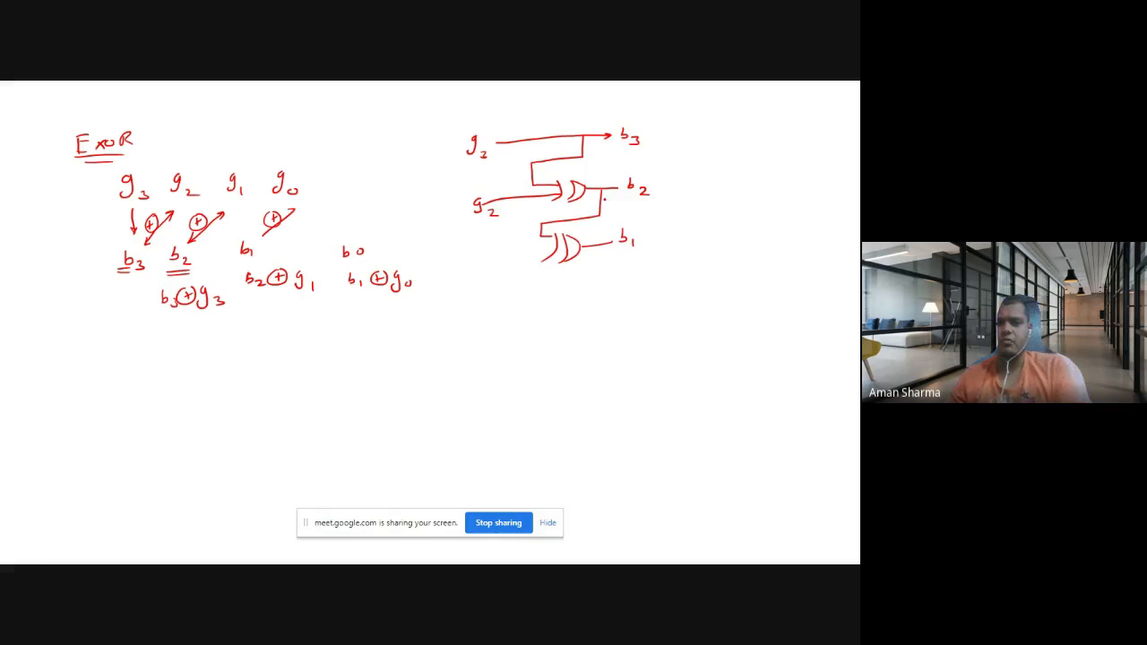
pyautogui.moveTo(499, 250); pyautogui.dragTo(549, 248)
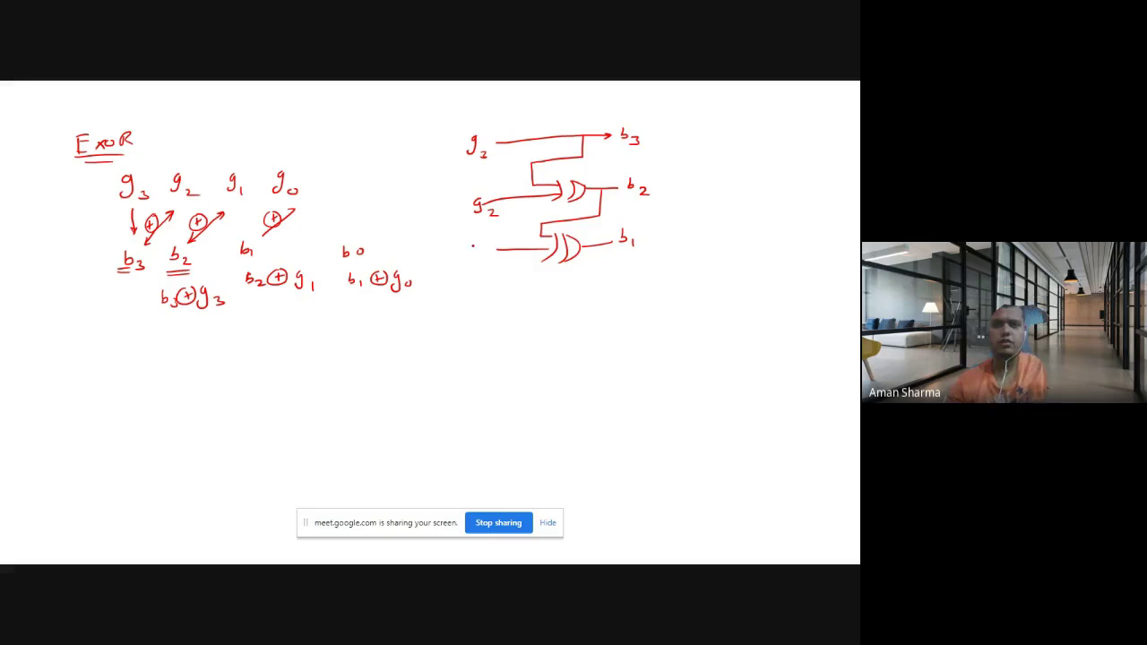
pyautogui.moveTo(477, 245); pyautogui.dragTo(475, 259)
pyautogui.moveTo(482, 255); pyautogui.dragTo(484, 260)
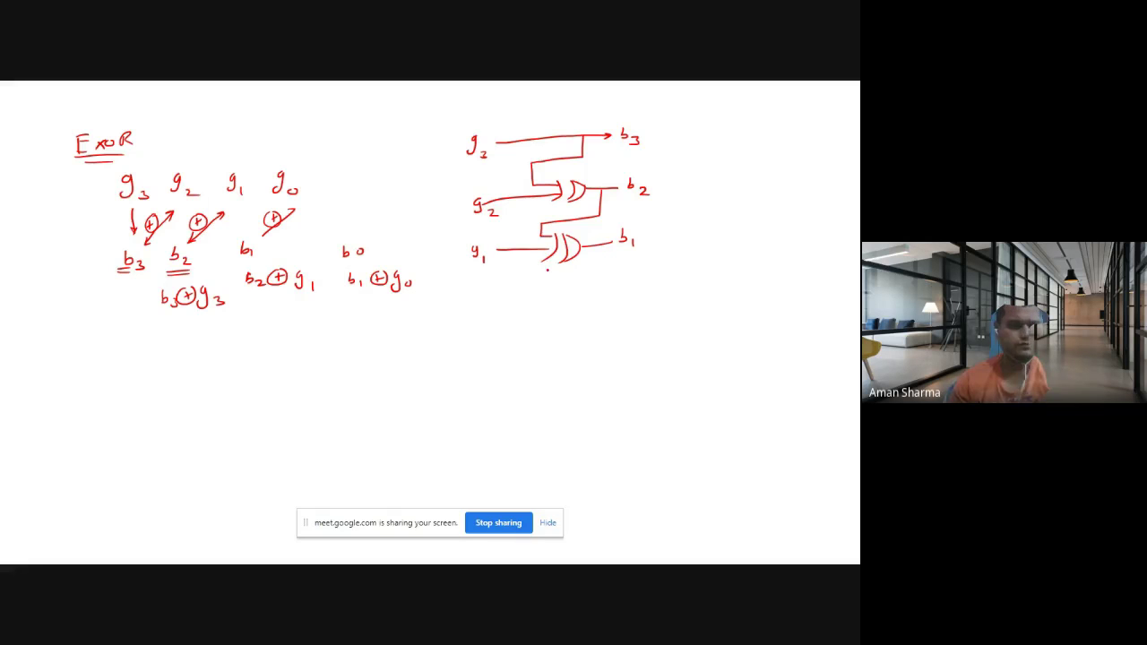
# Sketch the last XOR gate with output b0, fed by b1 and g0
pyautogui.moveTo(553, 302)
pyautogui.mouseDown()
pyautogui.moveTo(555, 322)
pyautogui.moveTo(563, 306)
pyautogui.moveTo(567, 322)
pyautogui.moveTo(577, 304)
pyautogui.moveTo(575, 321)
pyautogui.moveTo(608, 310)
pyautogui.mouseUp()
pyautogui.moveTo(614, 298)
pyautogui.mouseDown()
pyautogui.moveTo(615, 312)
pyautogui.moveTo(634, 305)
pyautogui.mouseUp()
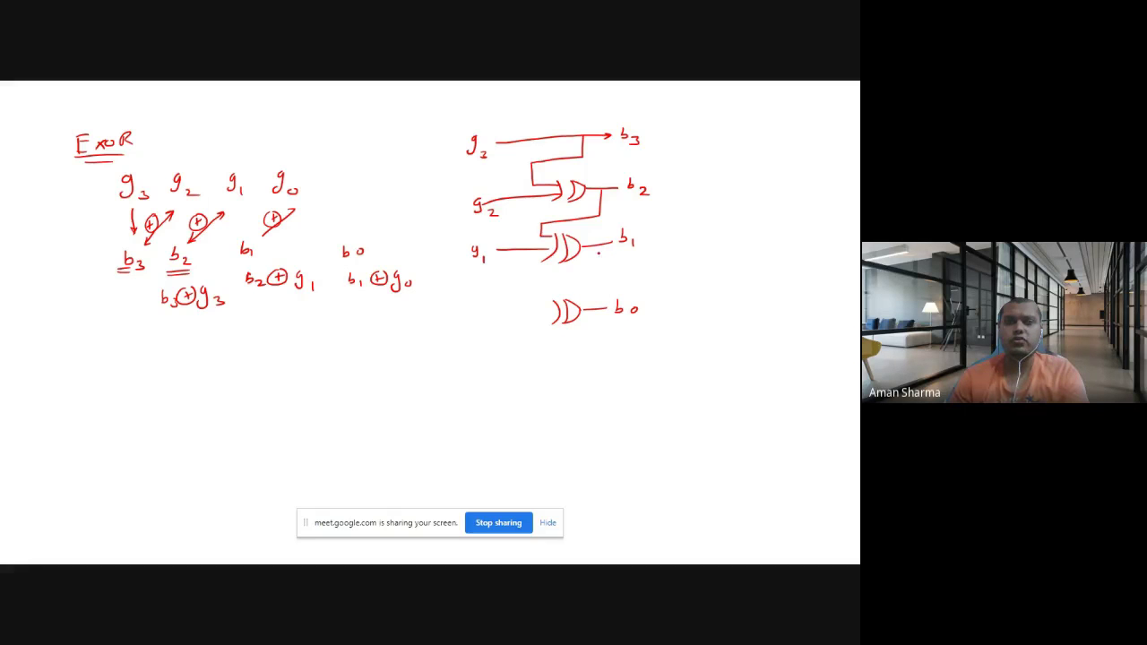
pyautogui.moveTo(594, 249)
pyautogui.mouseDown()
pyautogui.moveTo(593, 271)
pyautogui.moveTo(528, 296)
pyautogui.moveTo(557, 310)
pyautogui.moveTo(479, 325)
pyautogui.moveTo(495, 325)
pyautogui.mouseUp()
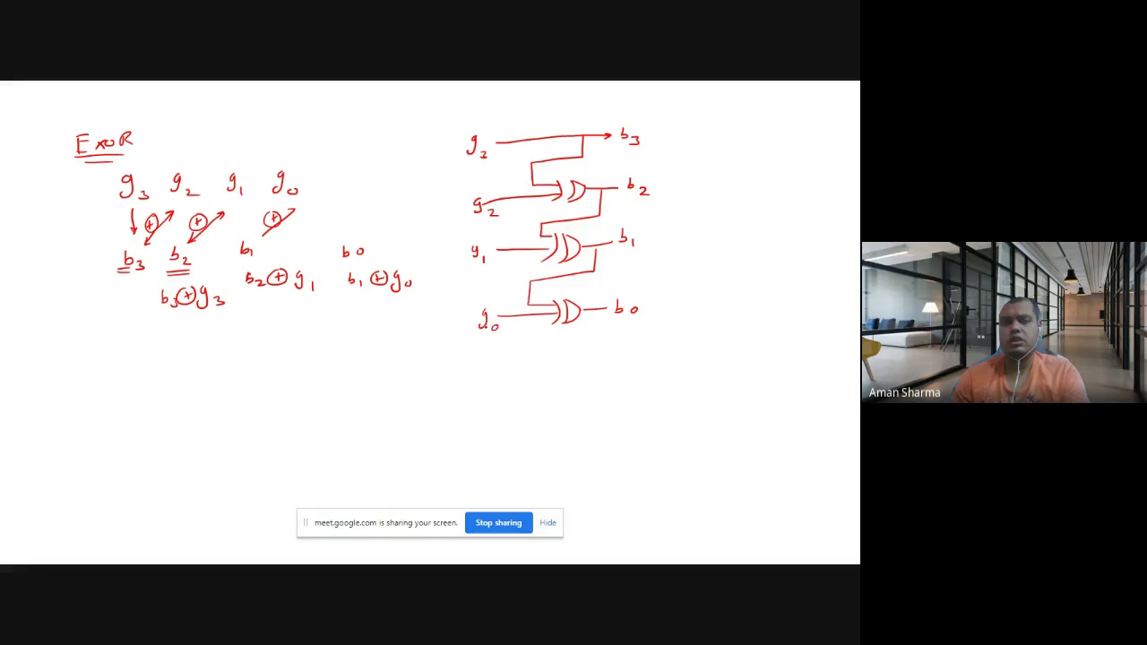
pyautogui.click(484, 287)
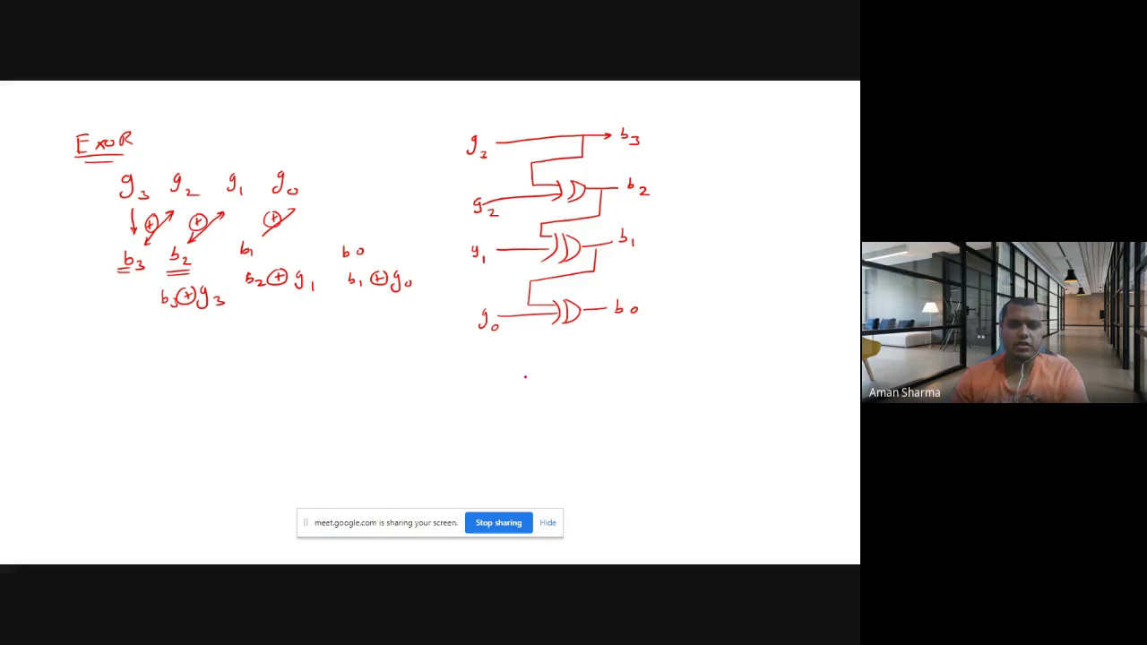
# Hide the screen-sharing bar and end the slide show, keeping the ink annotations
pyautogui.click(548, 522)
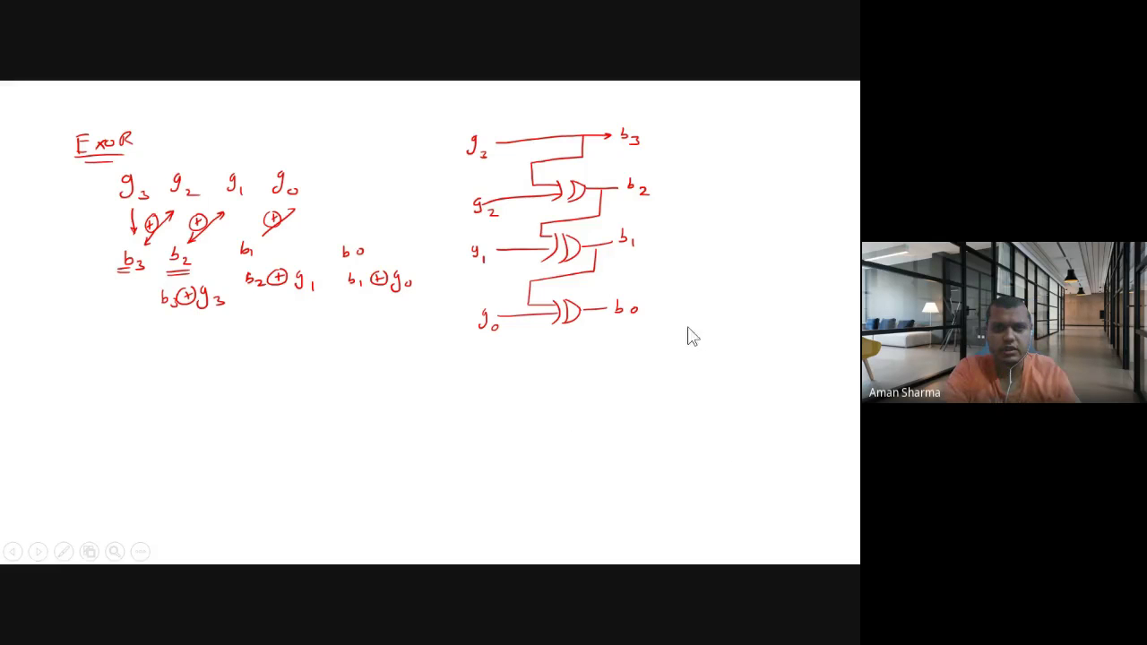
pyautogui.press('Escape')
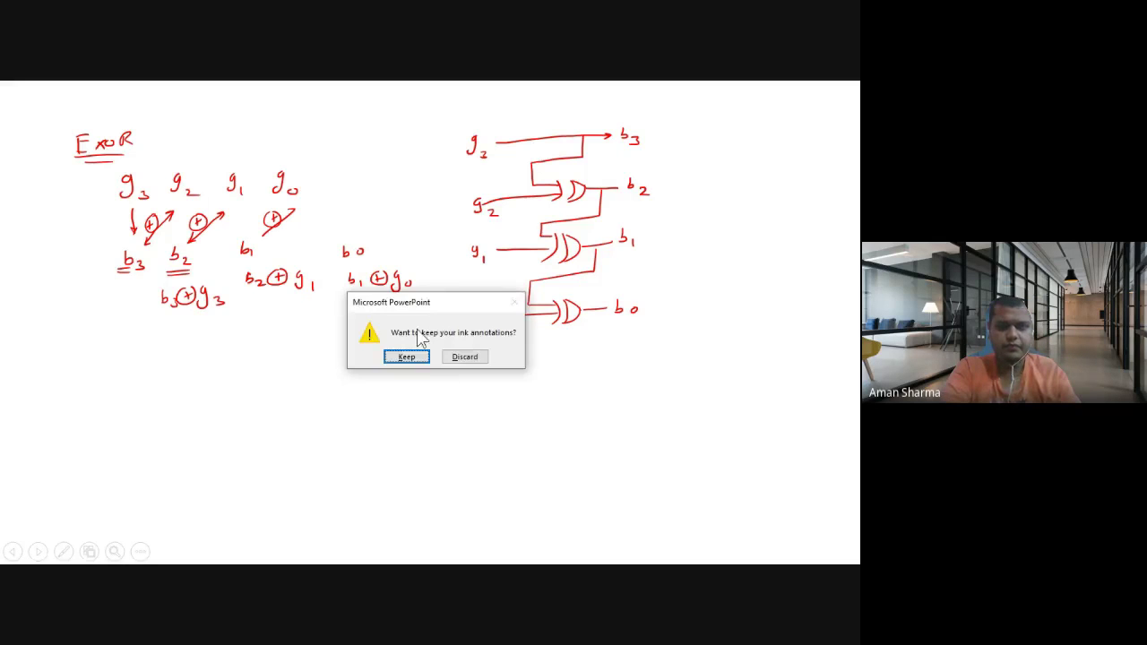
pyautogui.click(406, 356)
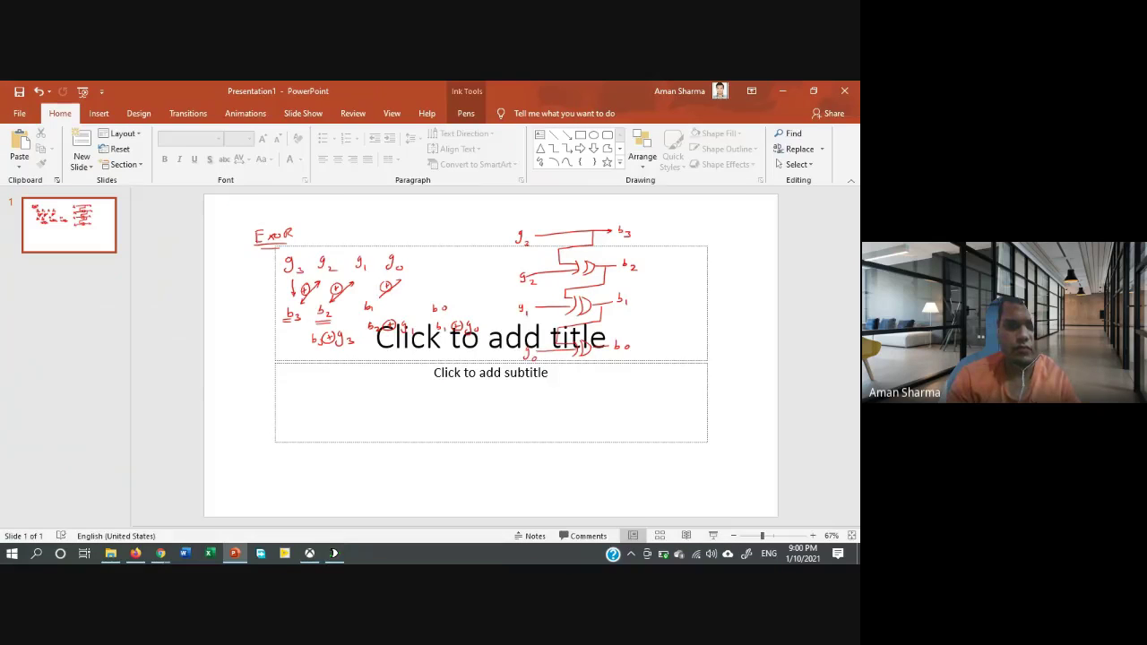
# Switch to Logisim, maximize its window and open Binary_to_Gray.circ from the Logisim Simulations folder
pyautogui.click(333, 553)
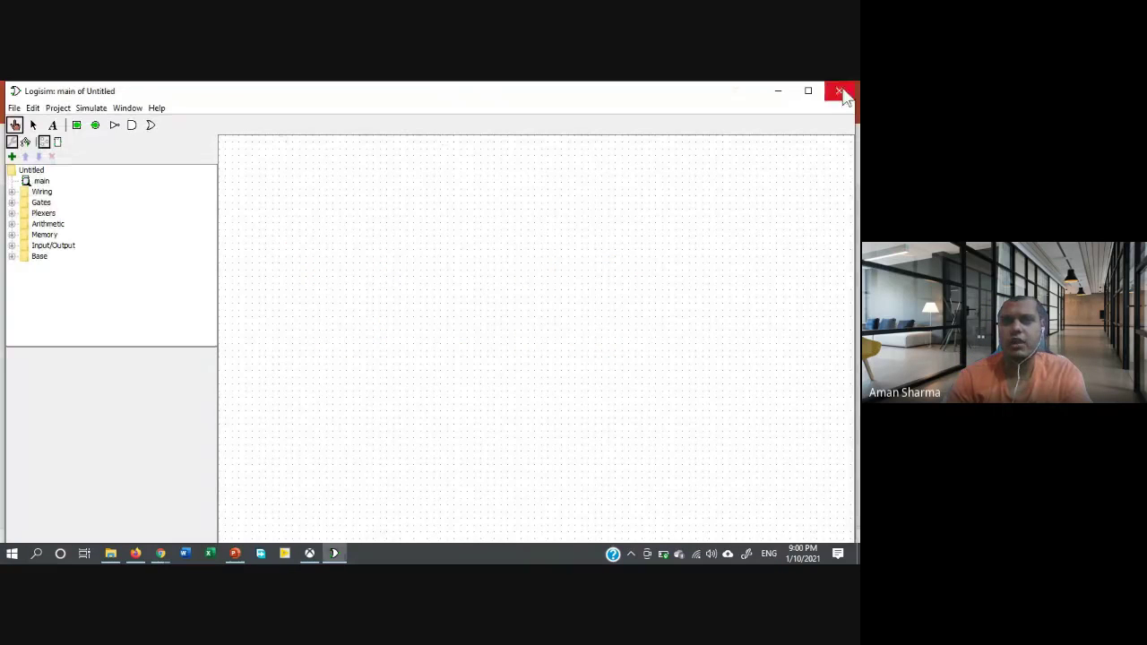
pyautogui.click(807, 92)
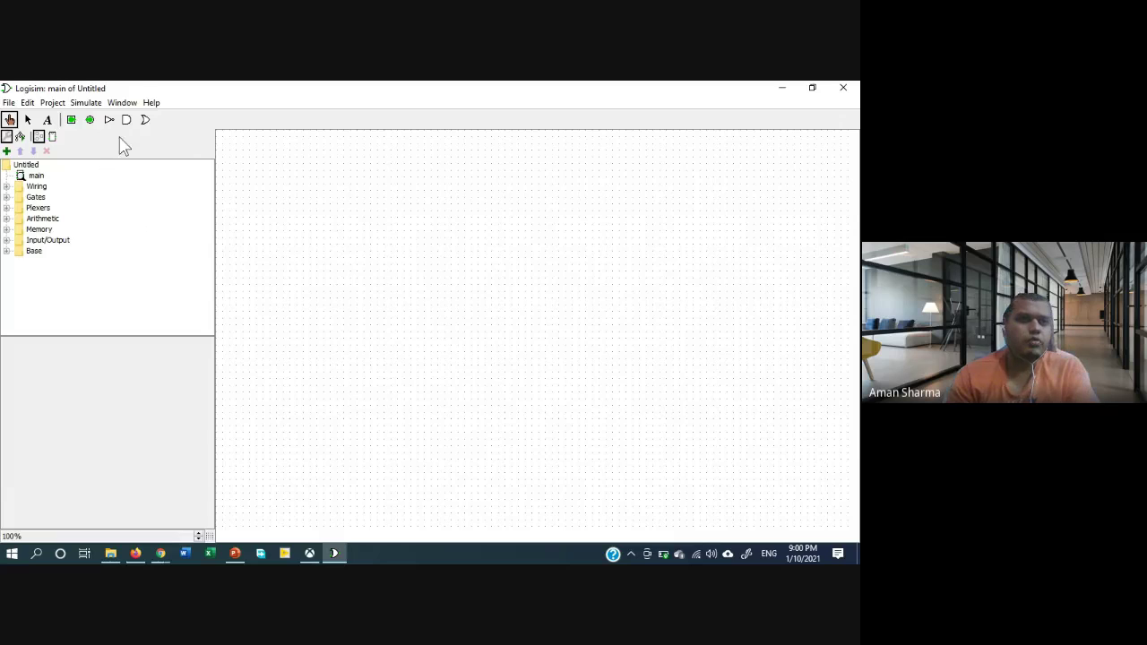
pyautogui.click(8, 104)
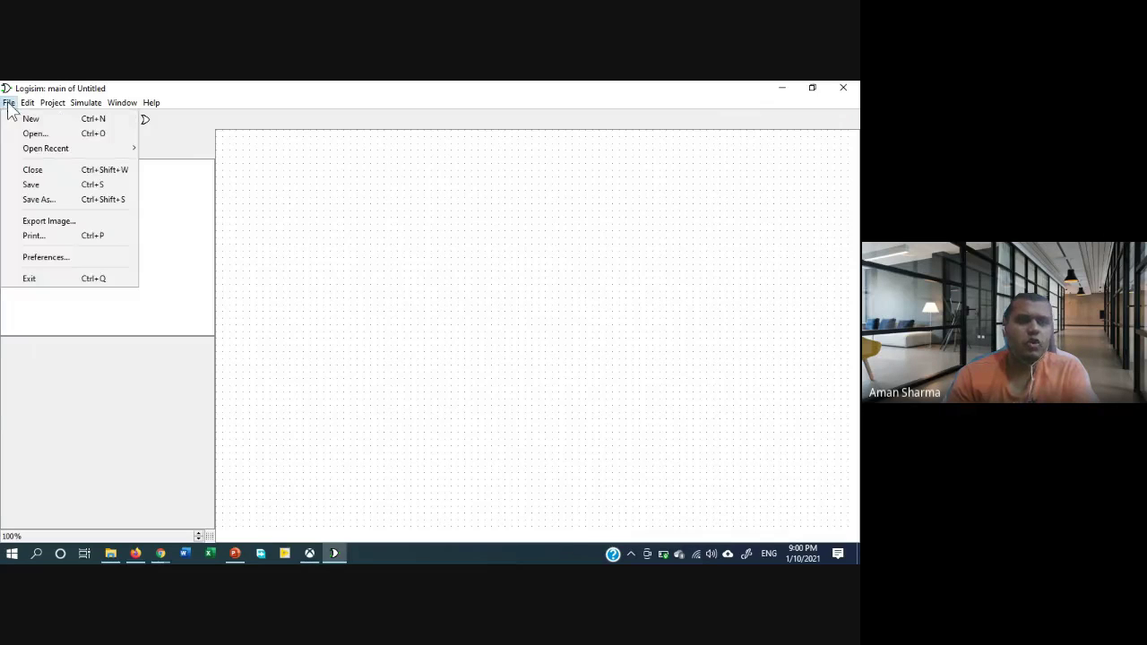
pyautogui.click(43, 135)
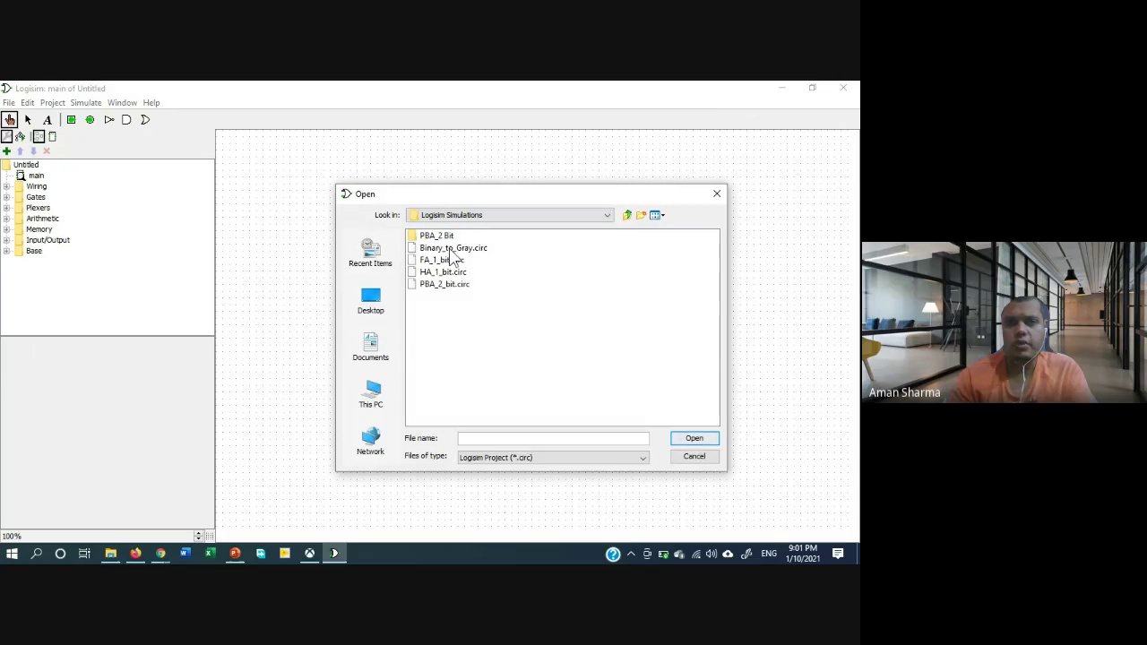
pyautogui.click(453, 248)
pyautogui.click(694, 439)
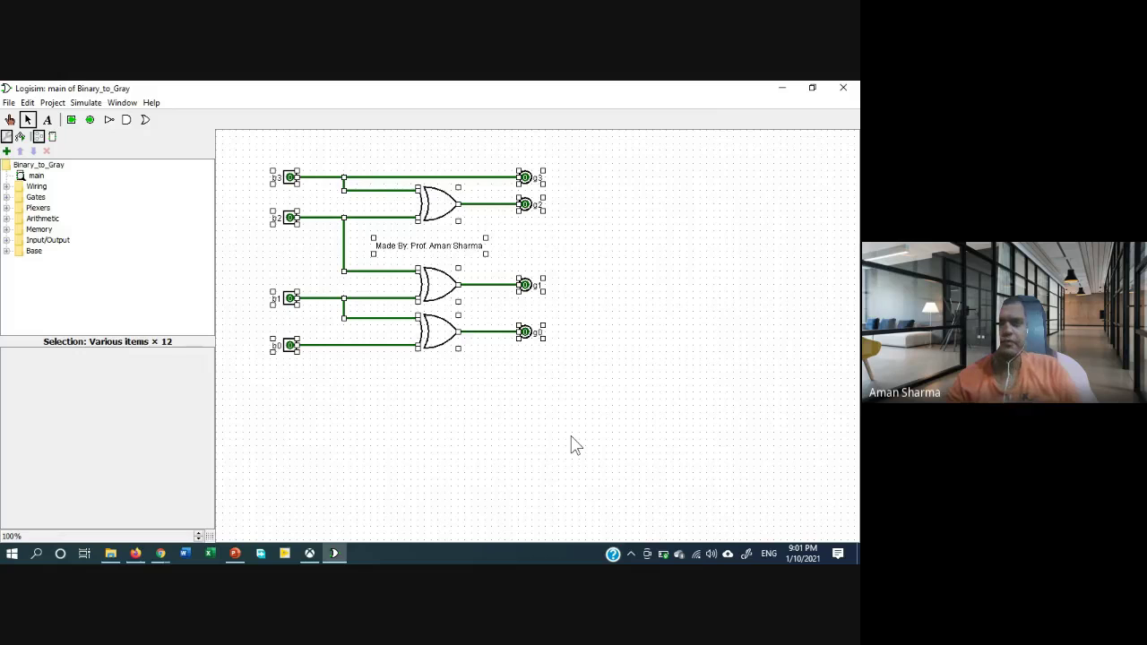
# Close the Binary_to_Gray project and relaunch Logisim from the desktop with an empty project
pyautogui.click(843, 86)
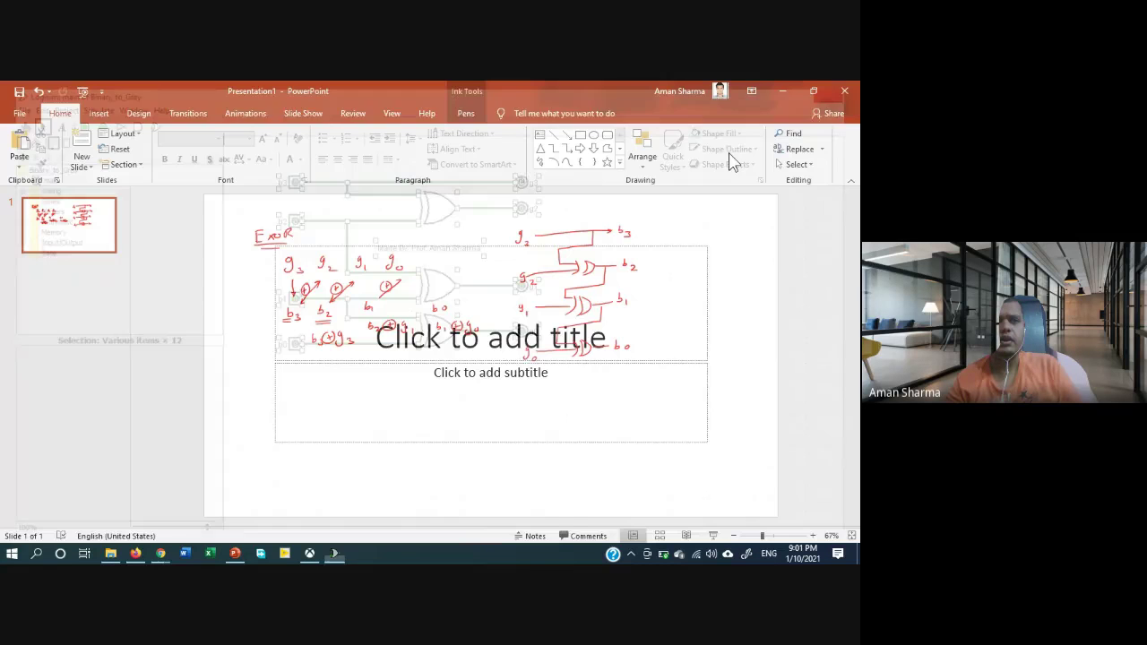
pyautogui.press('super+d')
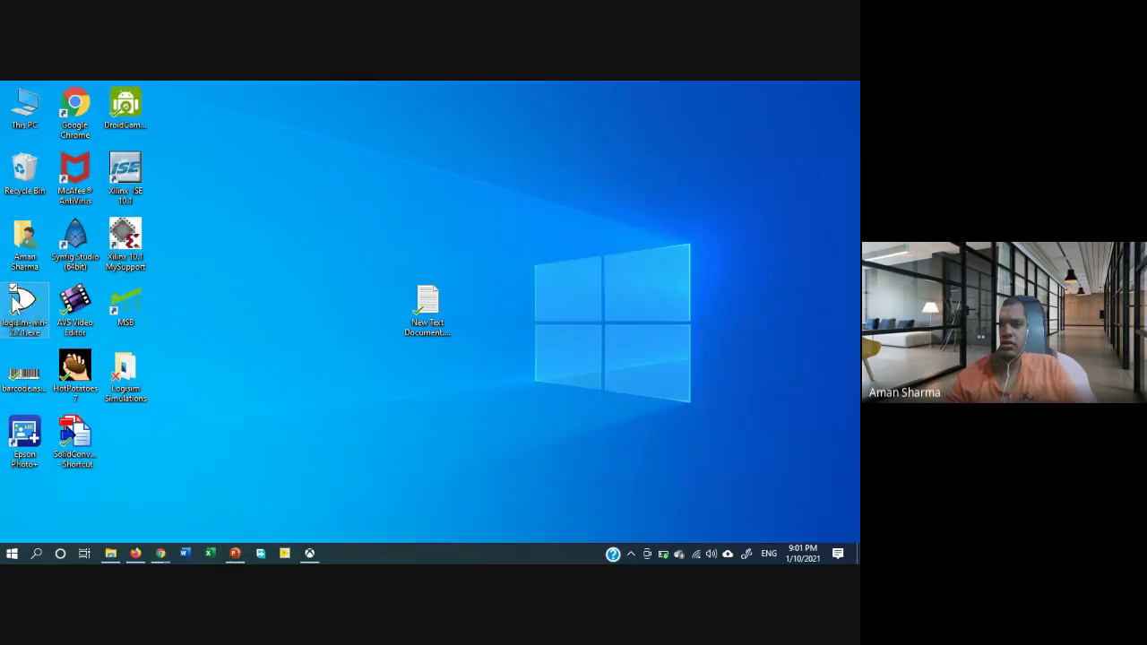
pyautogui.doubleClick(25, 315)
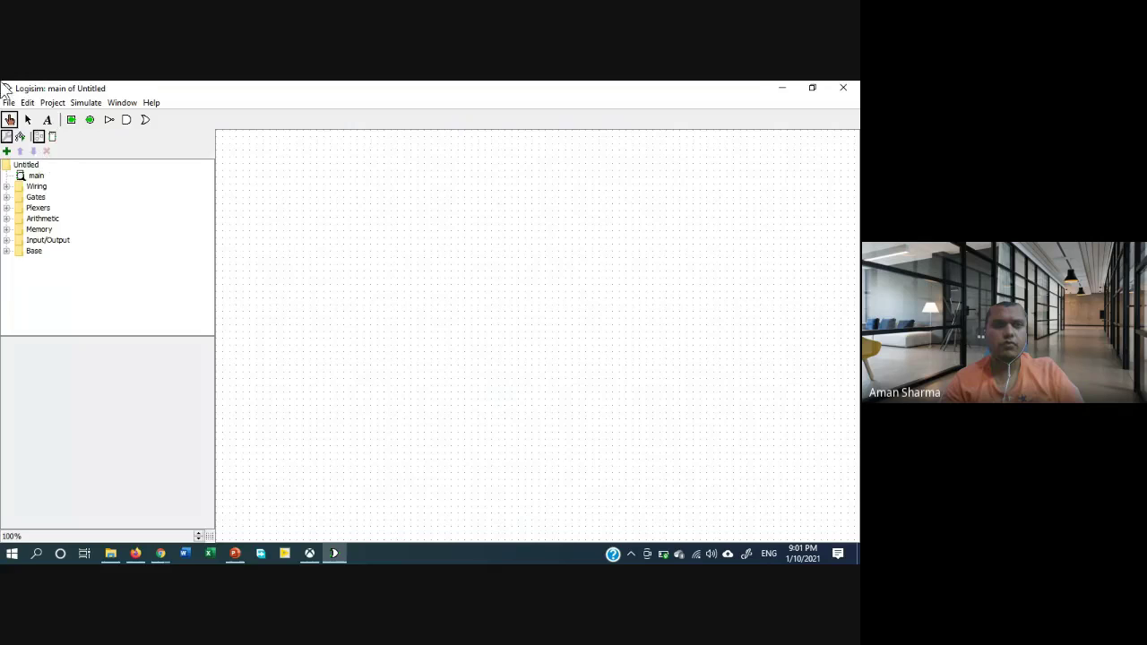
pyautogui.click(8, 102)
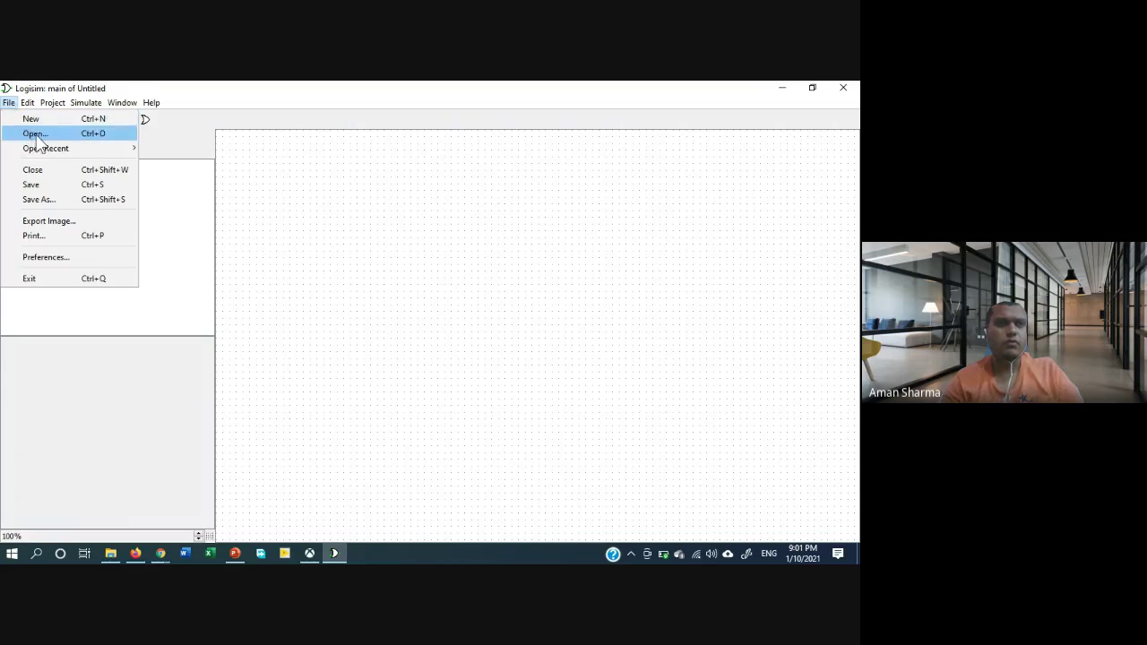
pyautogui.moveTo(54, 148)
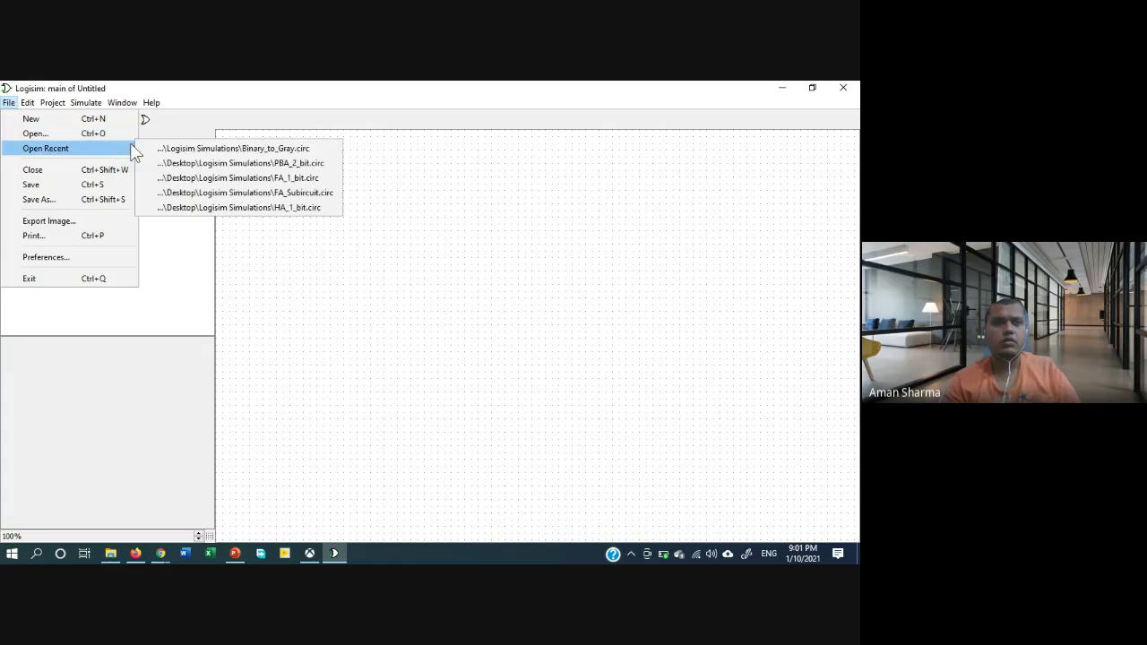
pyautogui.click(445, 260)
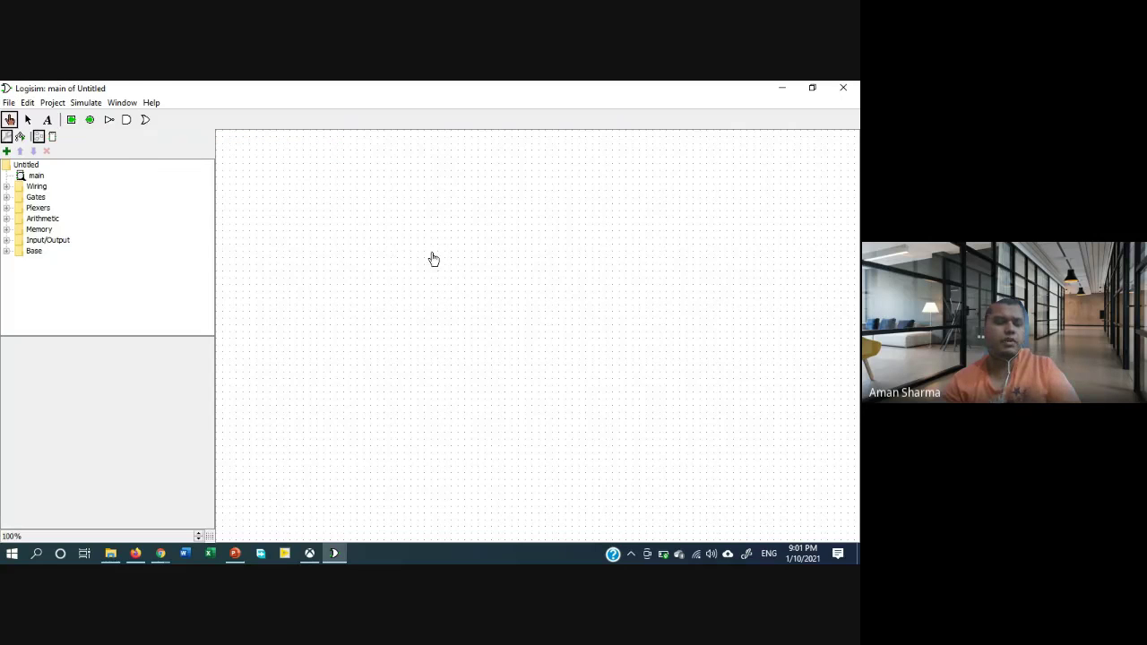
# Place four input pins in a vertical column on the empty circuit canvas
pyautogui.click(71, 119)
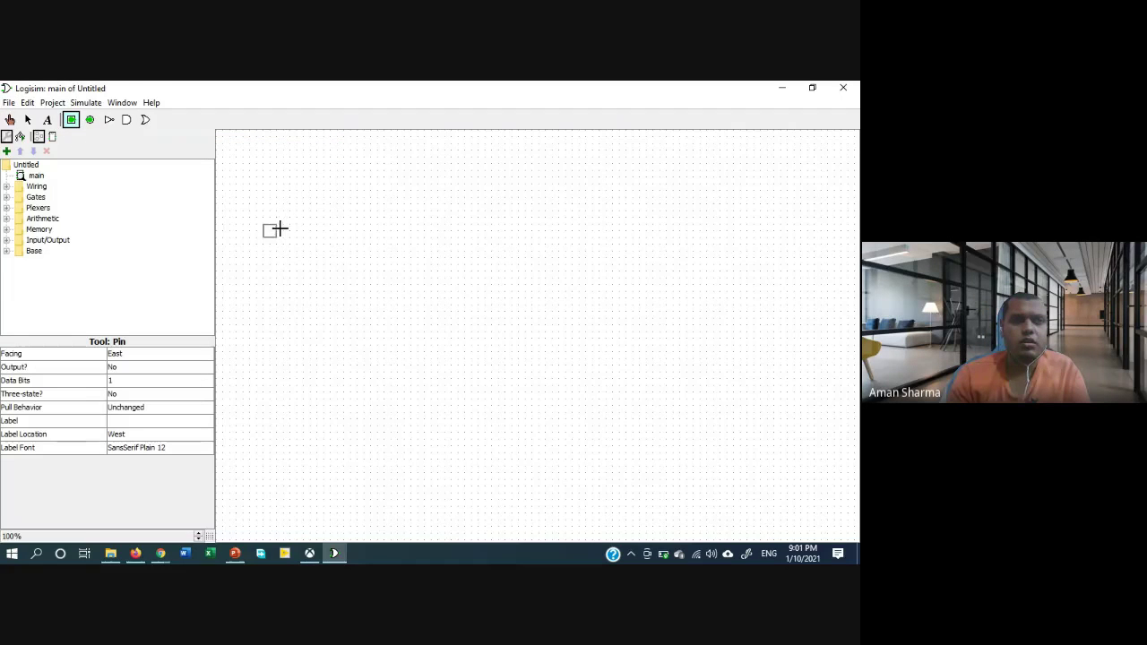
pyautogui.click(298, 203)
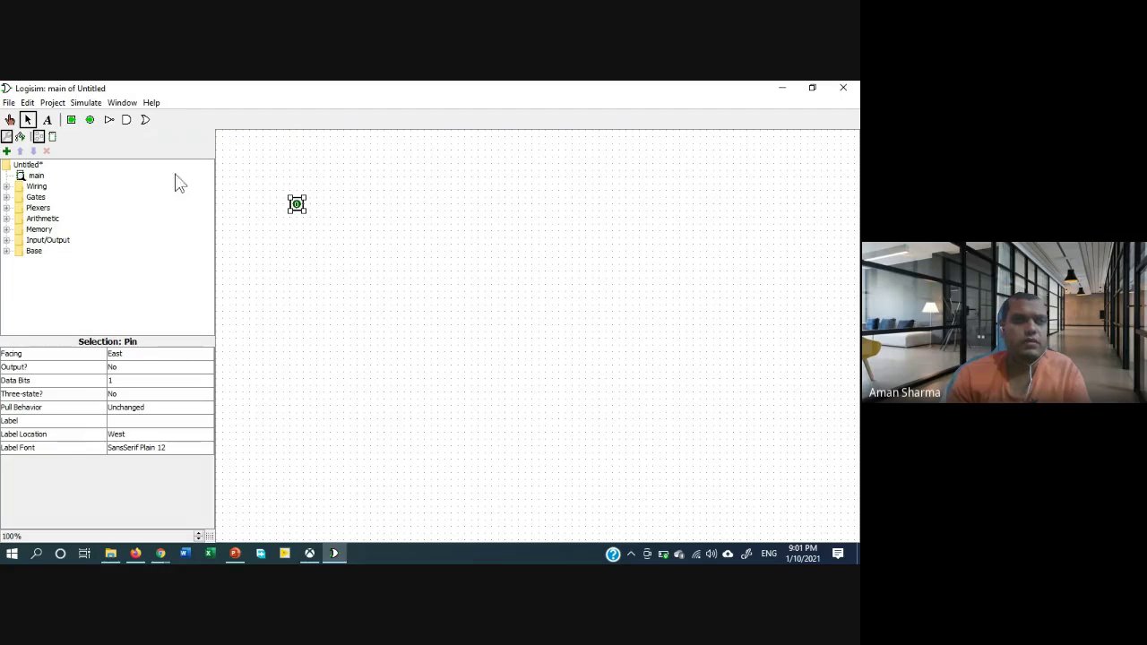
pyautogui.click(71, 120)
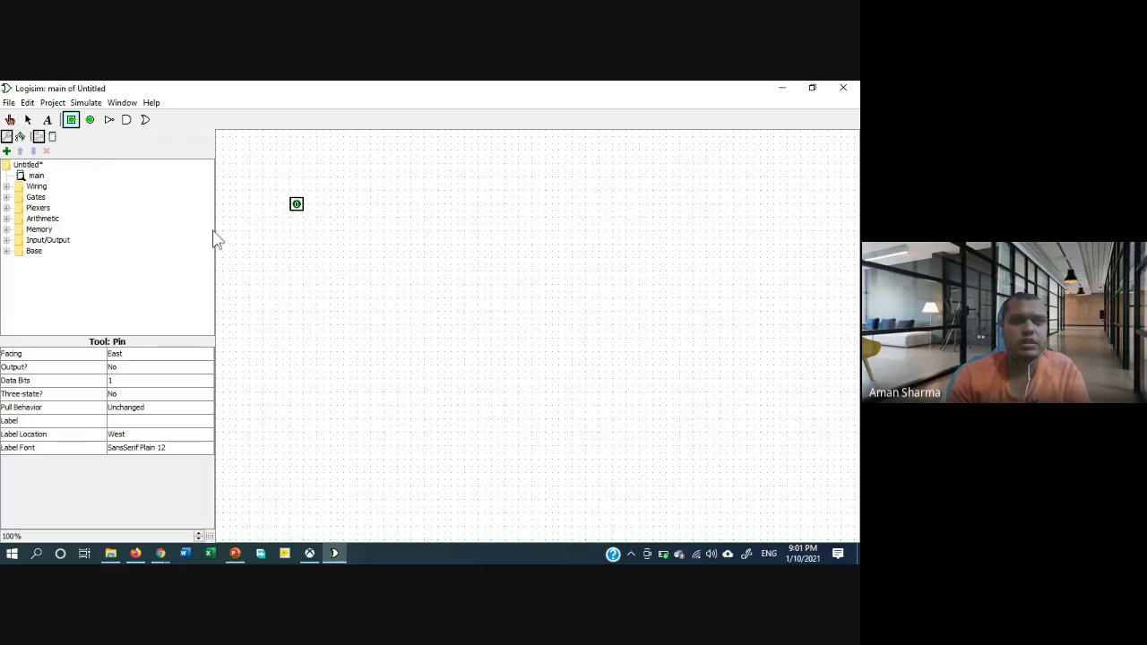
pyautogui.click(298, 245)
pyautogui.click(71, 119)
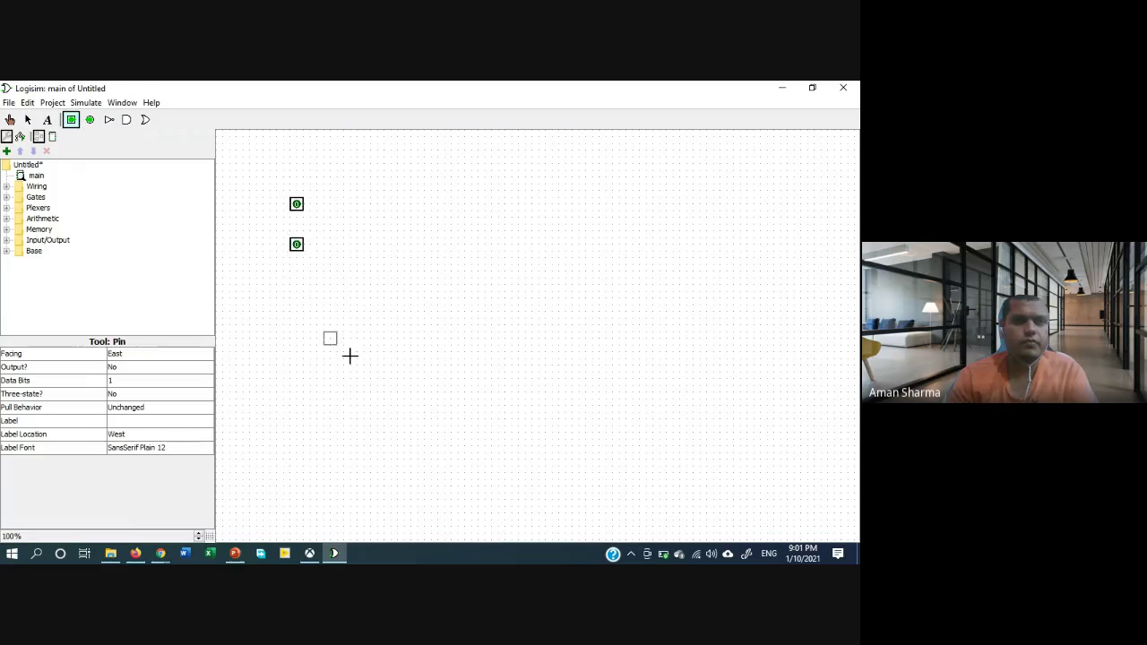
pyautogui.click(299, 278)
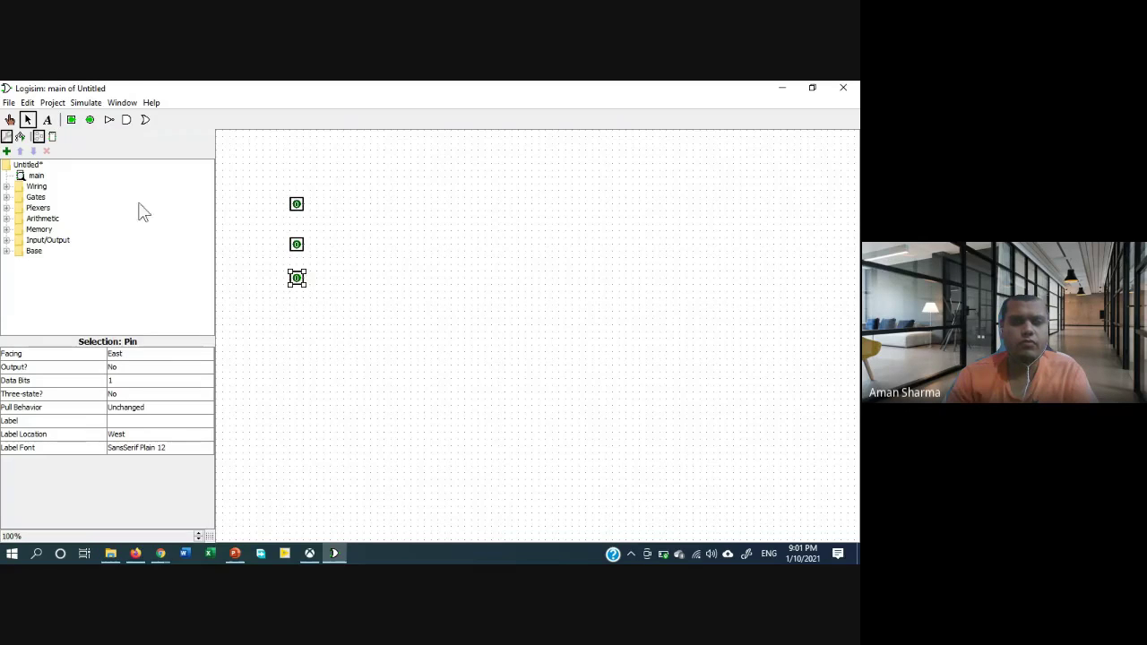
pyautogui.click(70, 119)
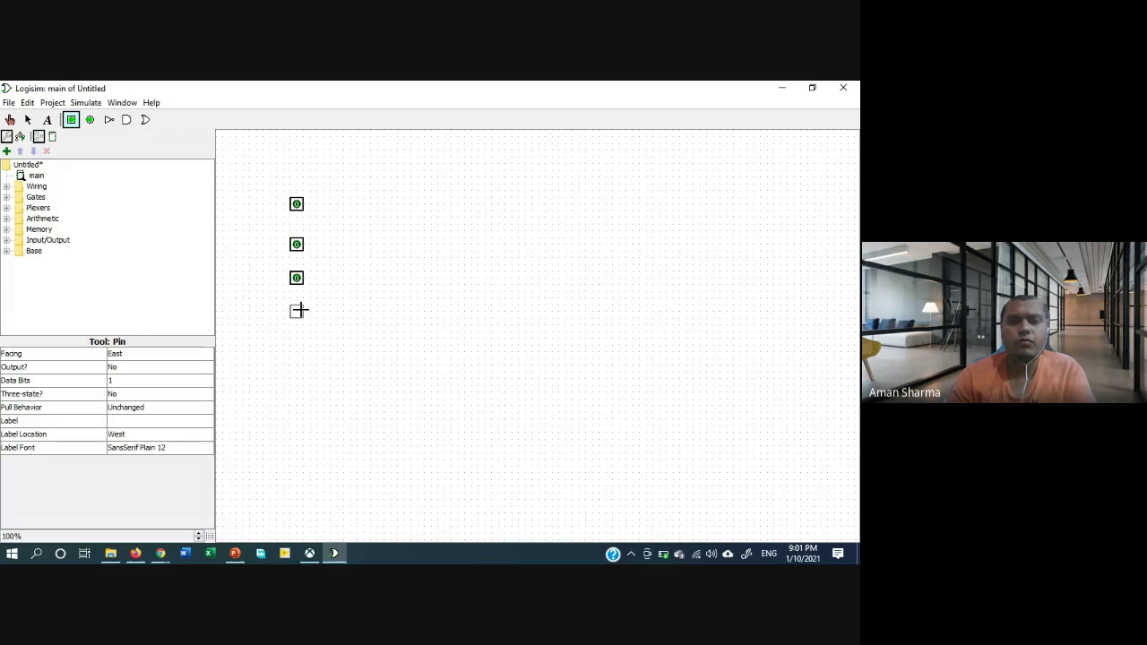
pyautogui.click(299, 312)
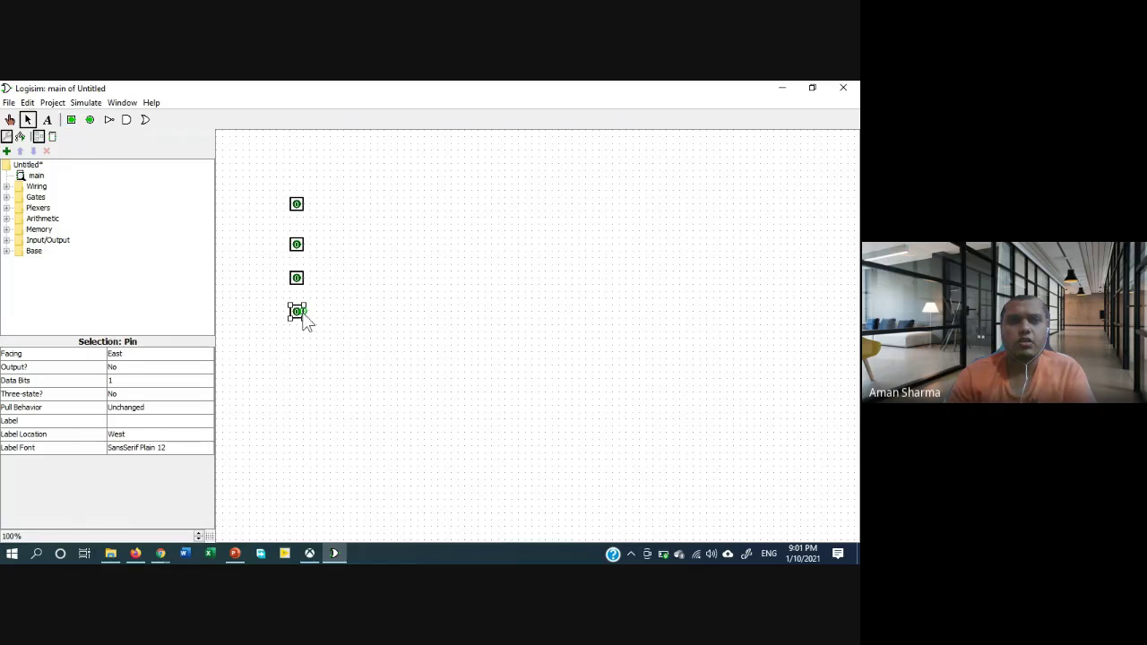
# Label the upper two input pins g3 and g2 from top to bottom
pyautogui.click(297, 204)
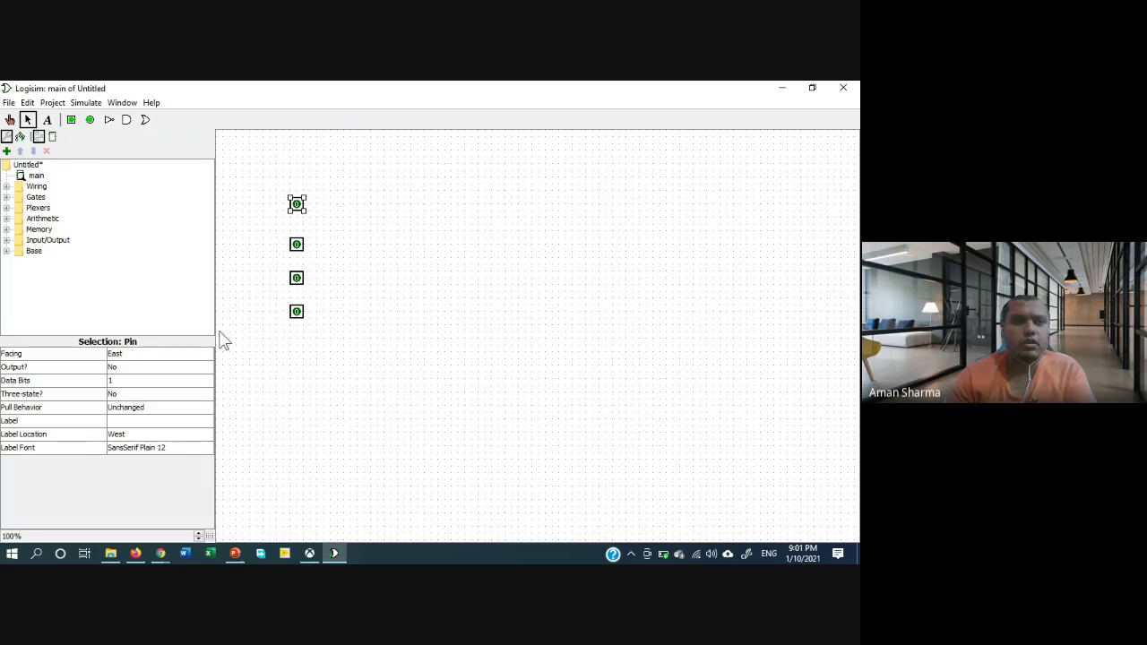
pyautogui.click(152, 421)
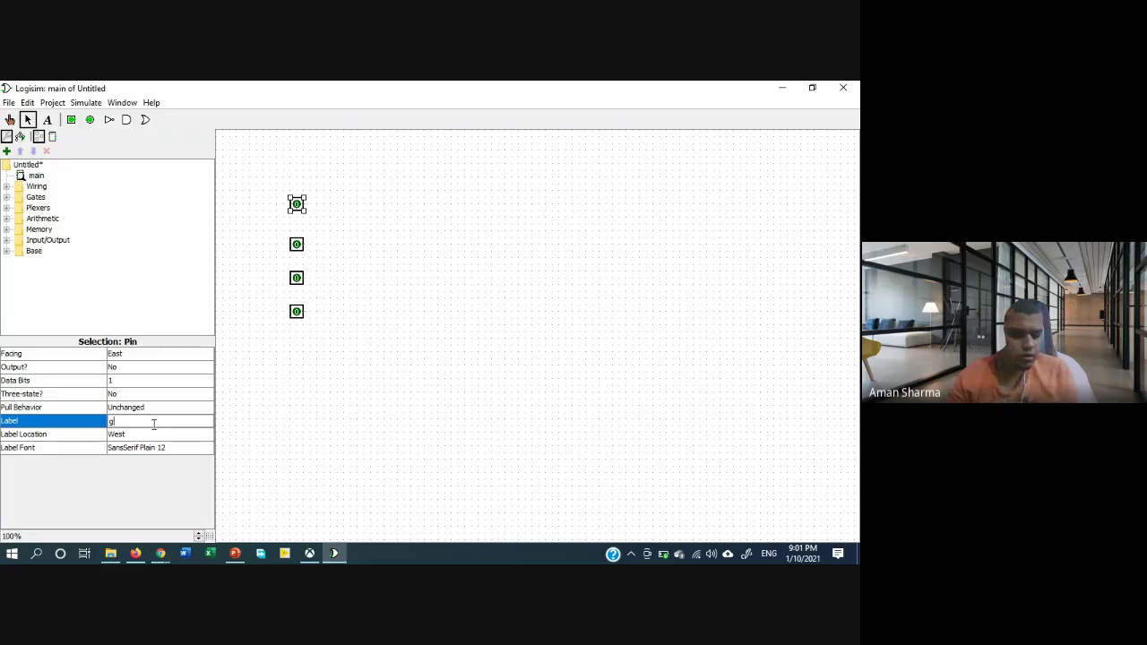
pyautogui.write('g3')
pyautogui.press('Return')
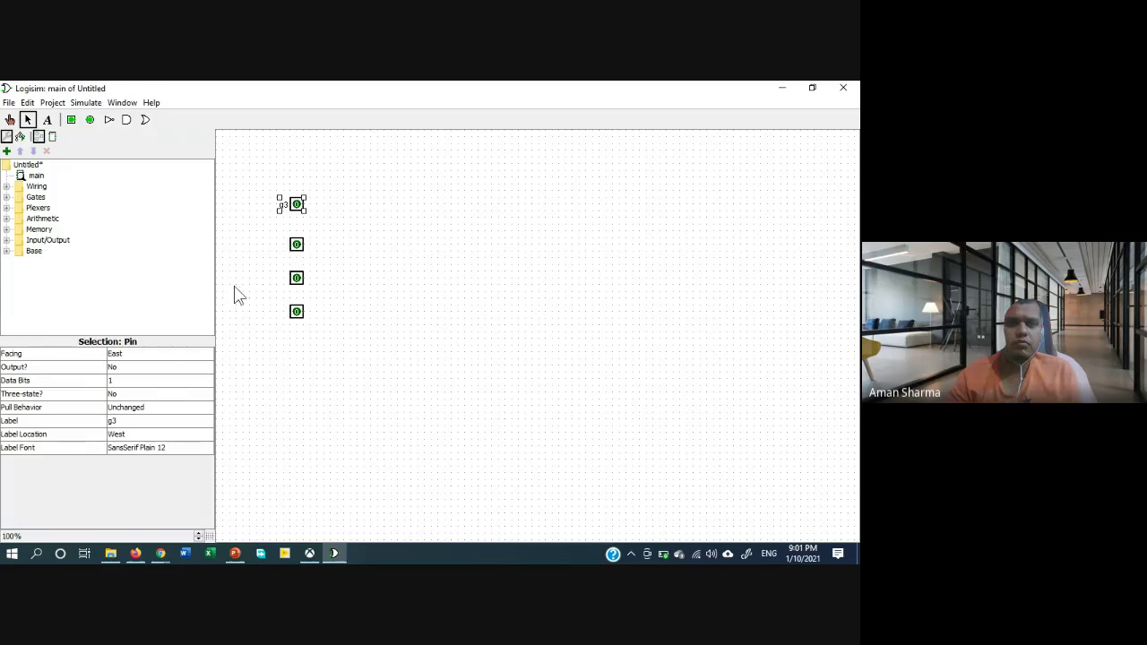
pyautogui.click(298, 247)
pyautogui.click(186, 421)
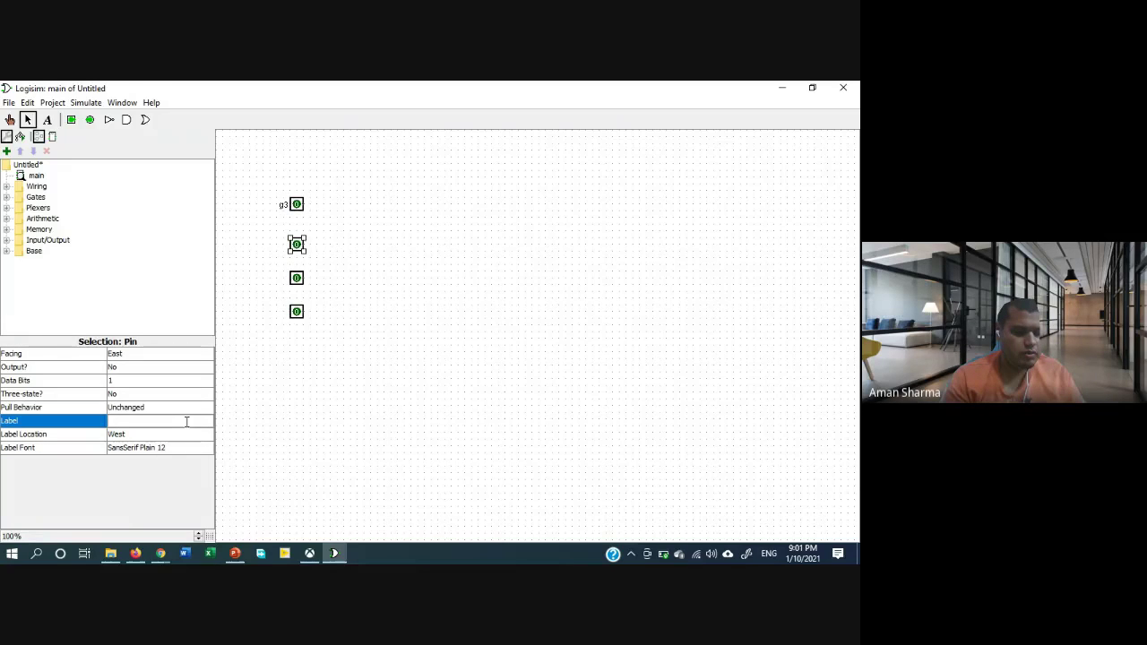
pyautogui.write('g2')
pyautogui.press('Return')
# Label the lower two input pins g1 and g0 from top to bottom, then clear the selection
pyautogui.click(297, 278)
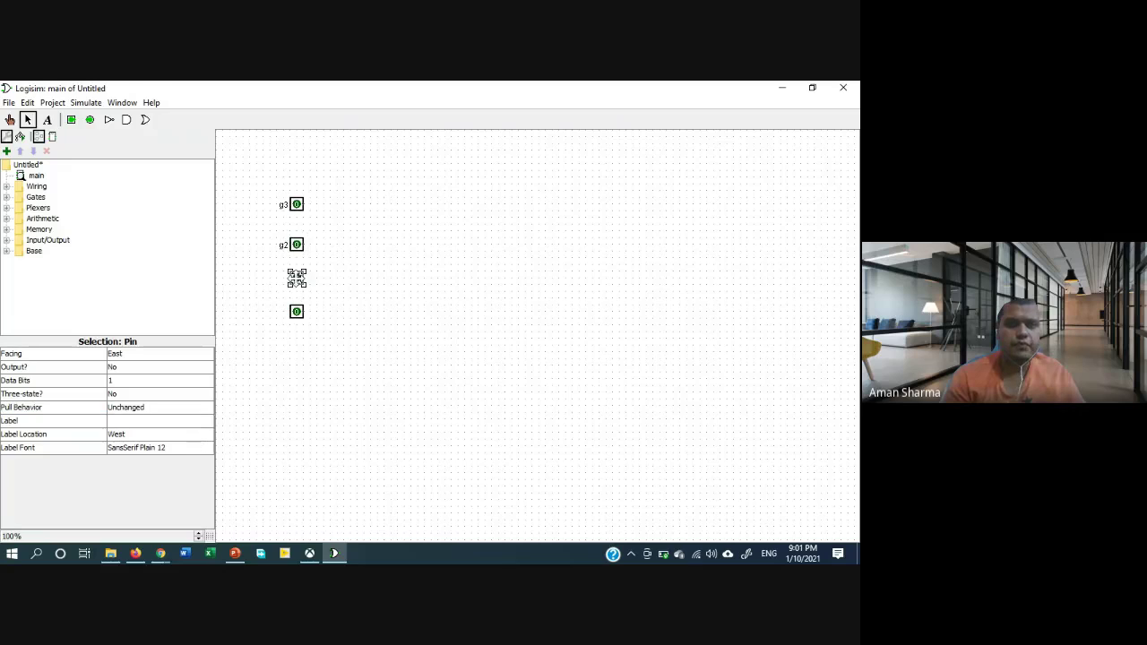
pyautogui.click(140, 422)
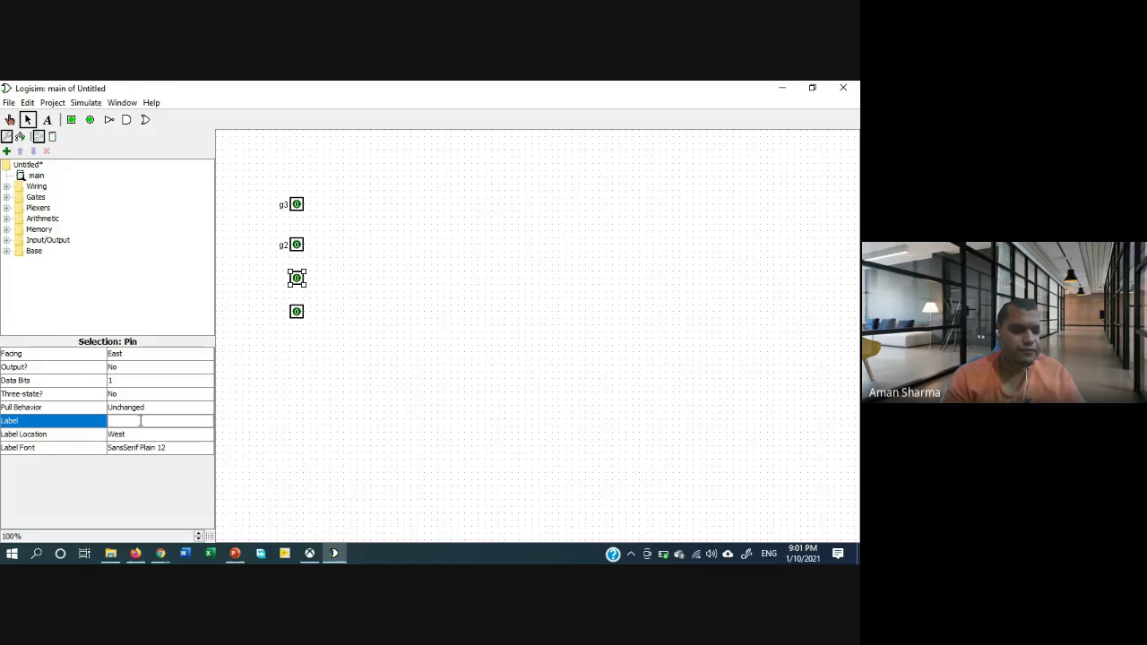
pyautogui.write('g1')
pyautogui.press('Return')
pyautogui.click(297, 311)
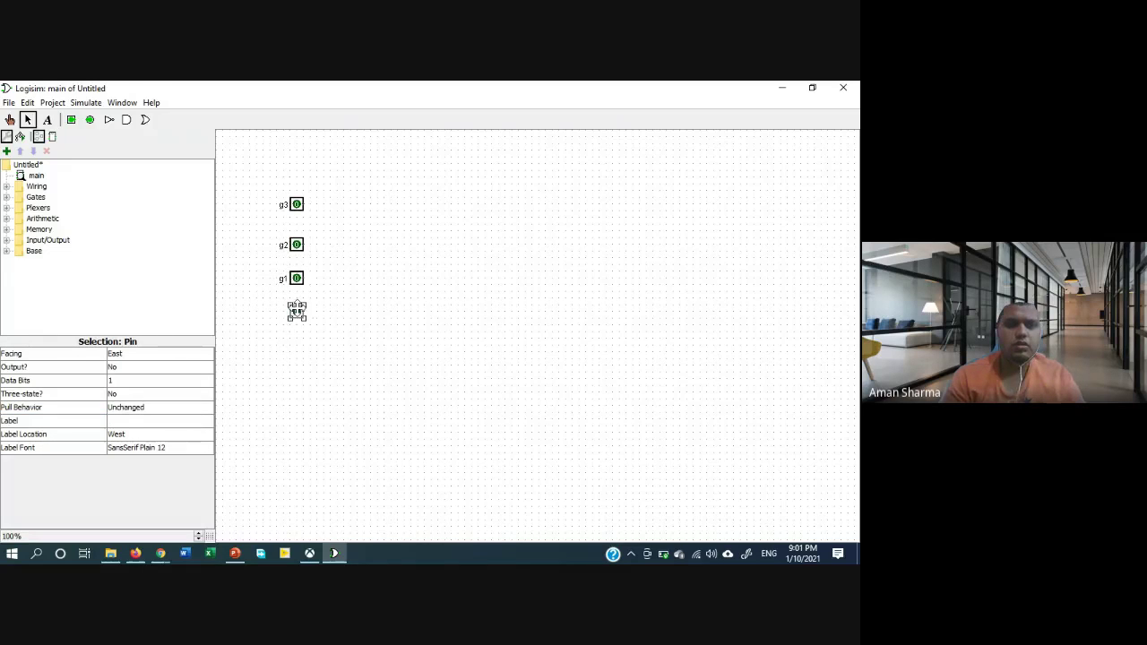
pyautogui.click(154, 420)
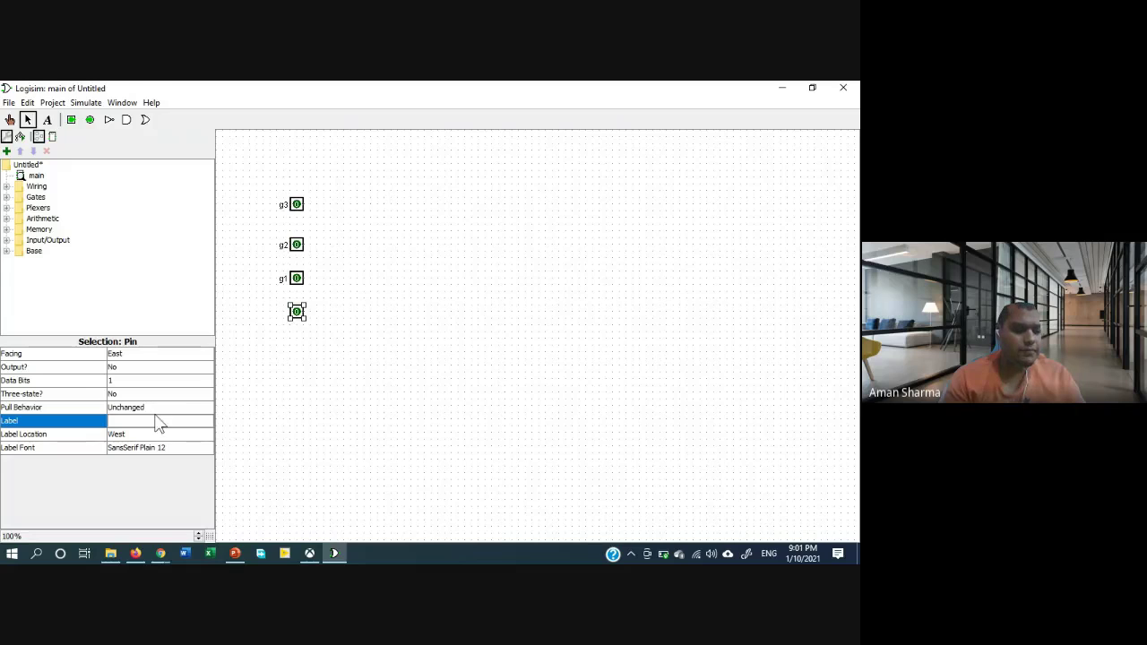
pyautogui.write('g0')
pyautogui.press('Return')
pyautogui.click(358, 416)
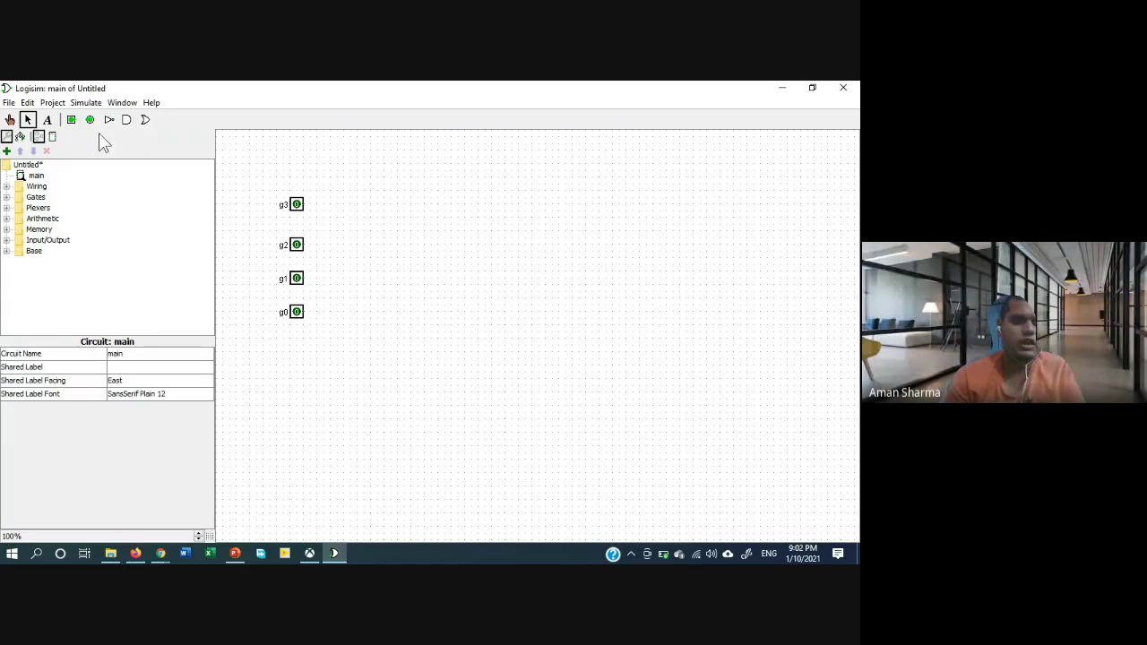
# Place four output pins in a vertical column well to the right of the input pins
pyautogui.click(90, 120)
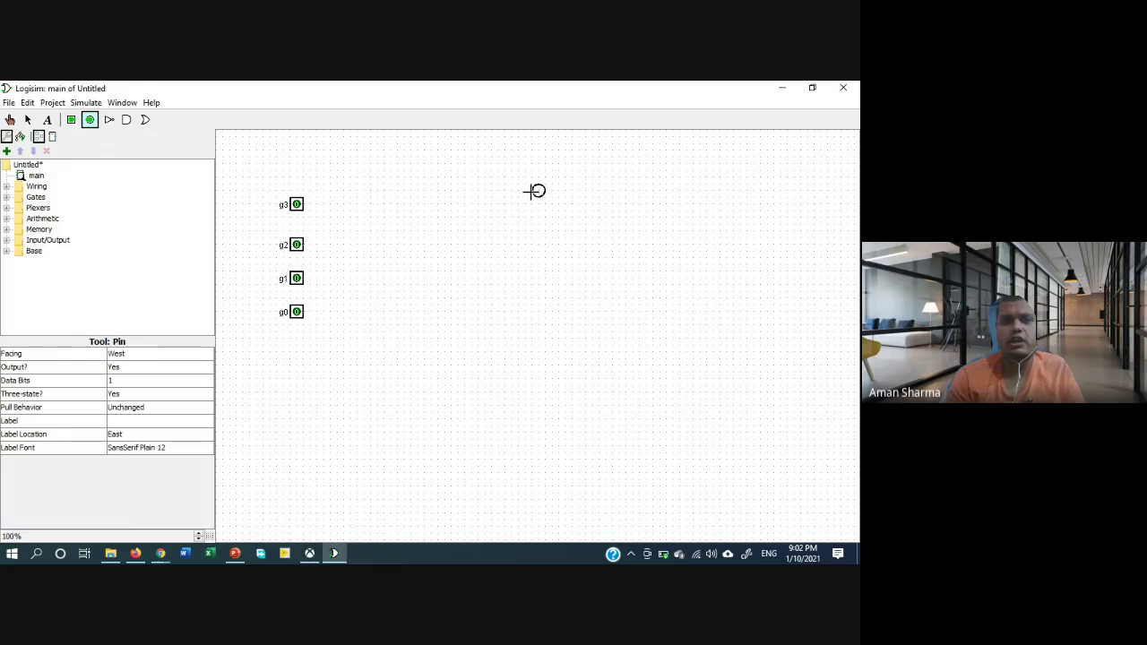
pyautogui.click(536, 190)
pyautogui.click(91, 120)
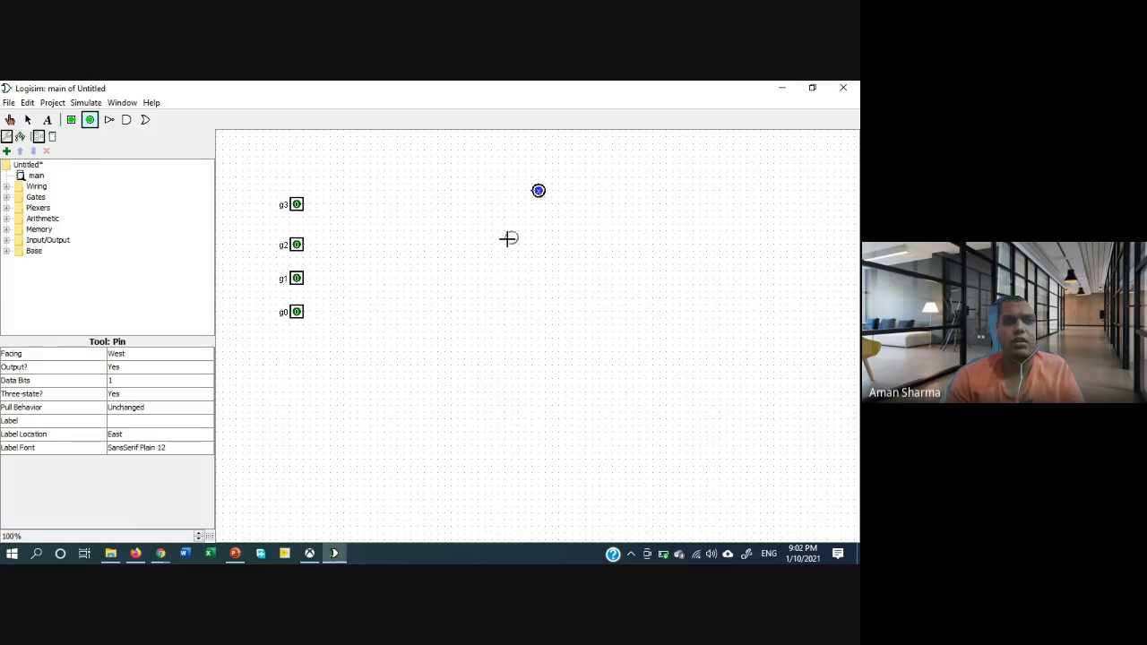
pyautogui.click(537, 231)
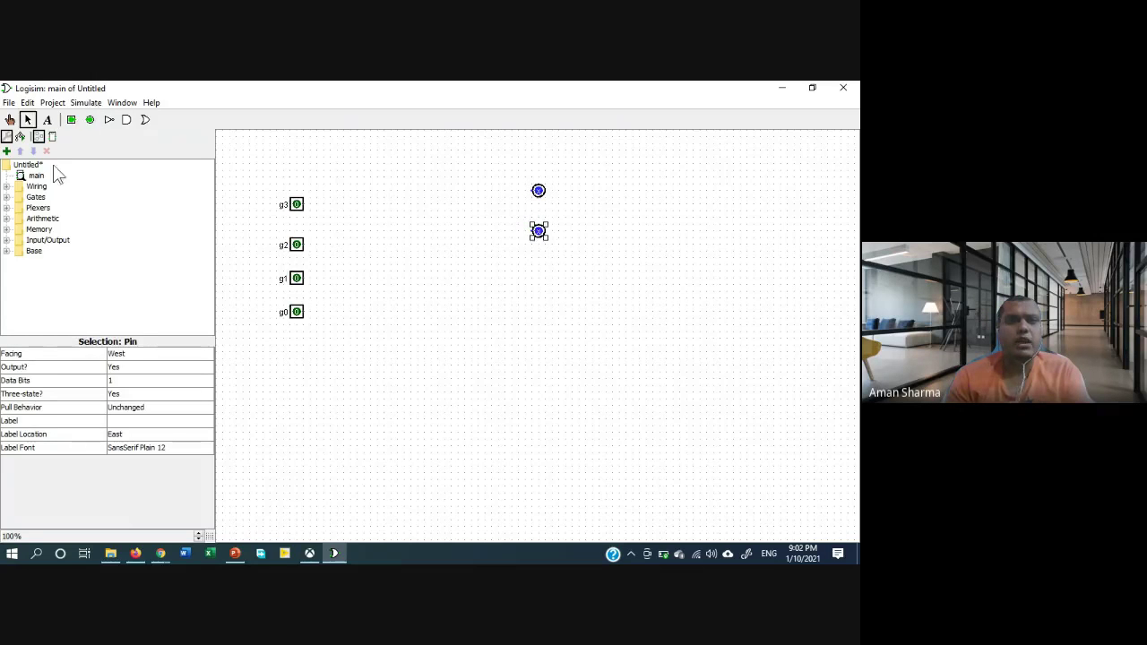
pyautogui.click(89, 121)
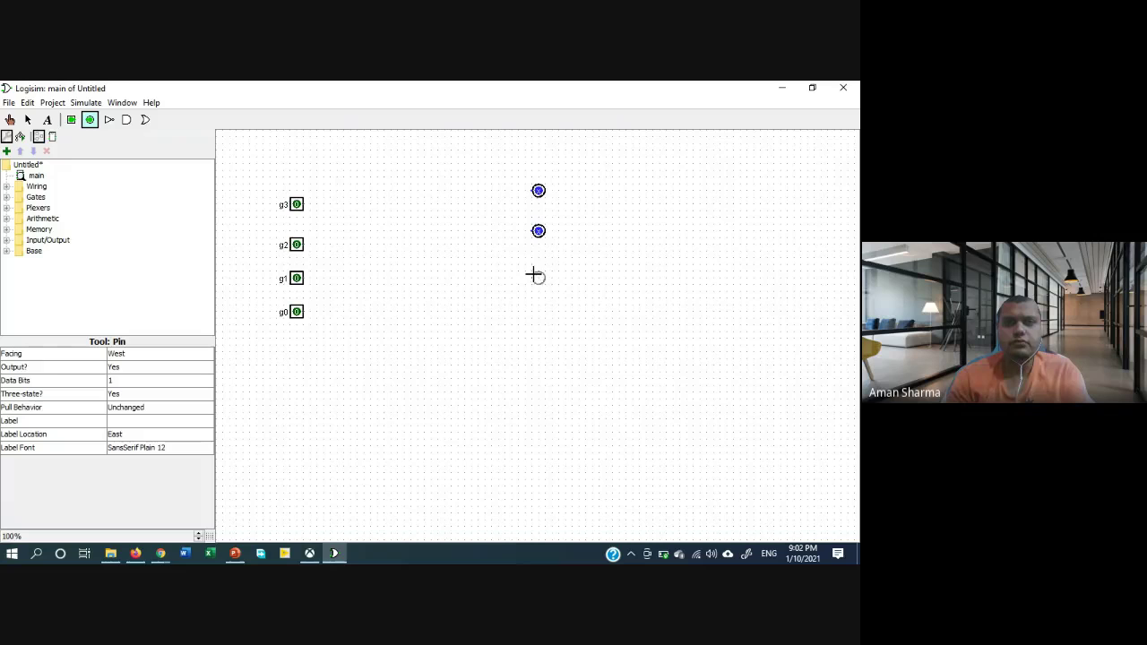
pyautogui.click(535, 269)
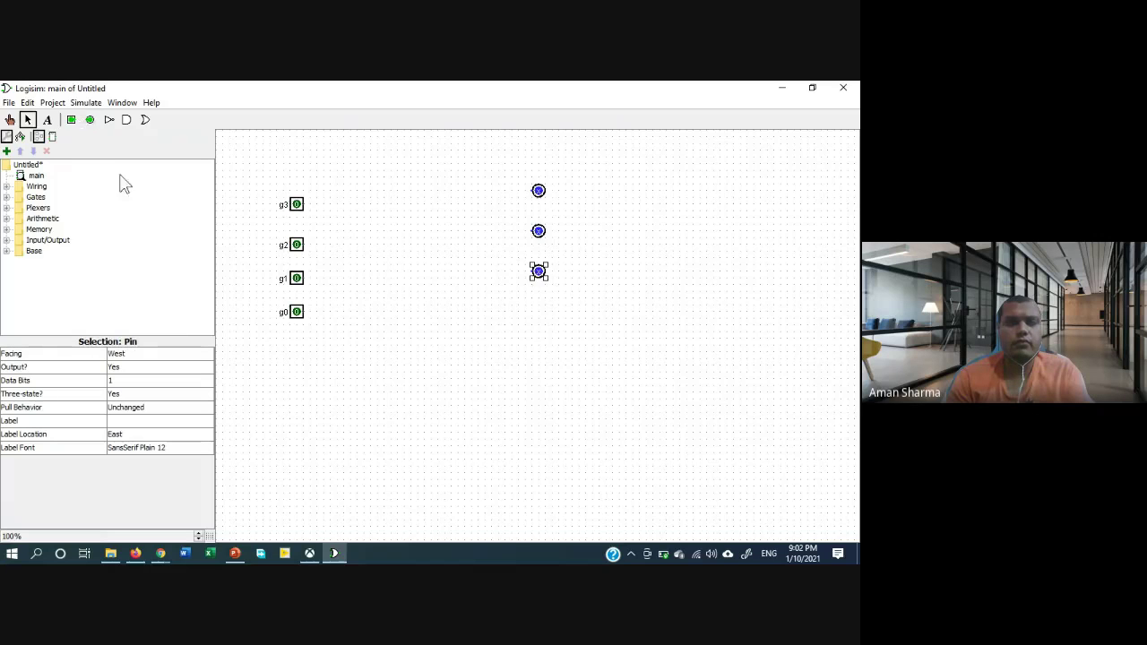
pyautogui.click(90, 120)
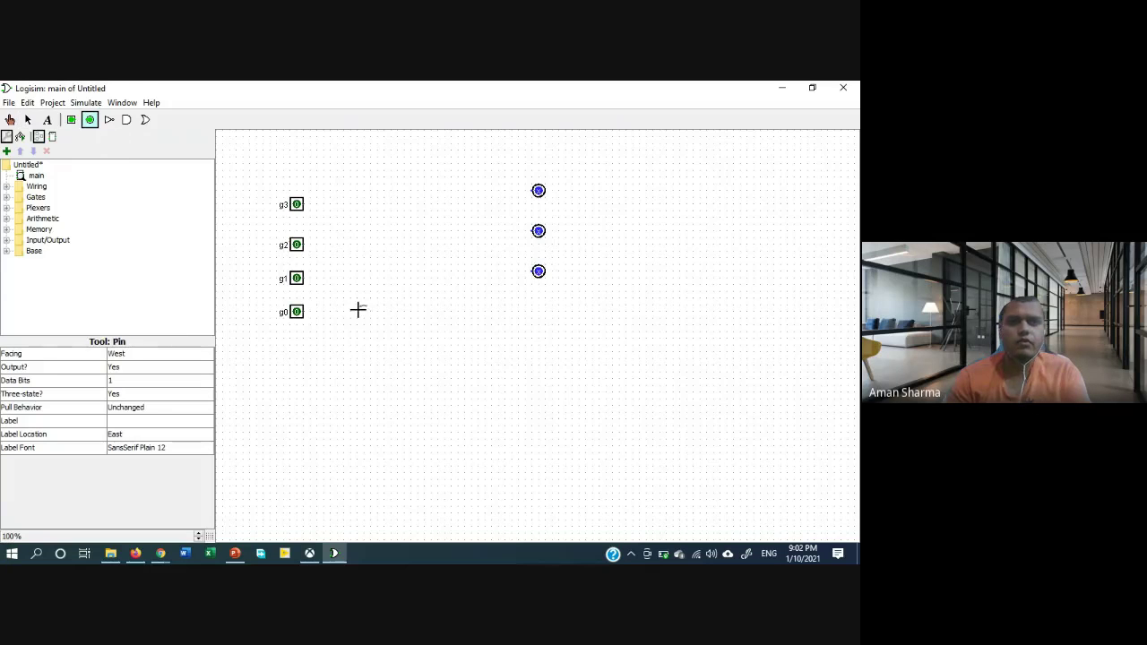
pyautogui.click(539, 315)
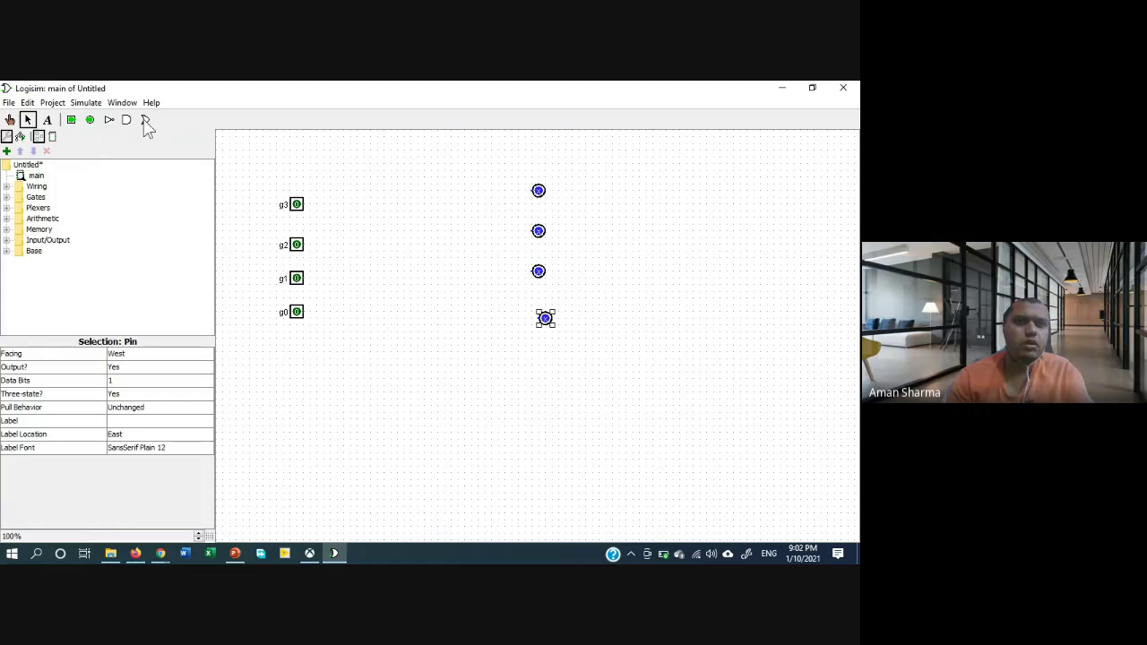
# Add an XOR gate with 2 inputs between the pin columns and move it down below the level of g3
pyautogui.click(7, 198)
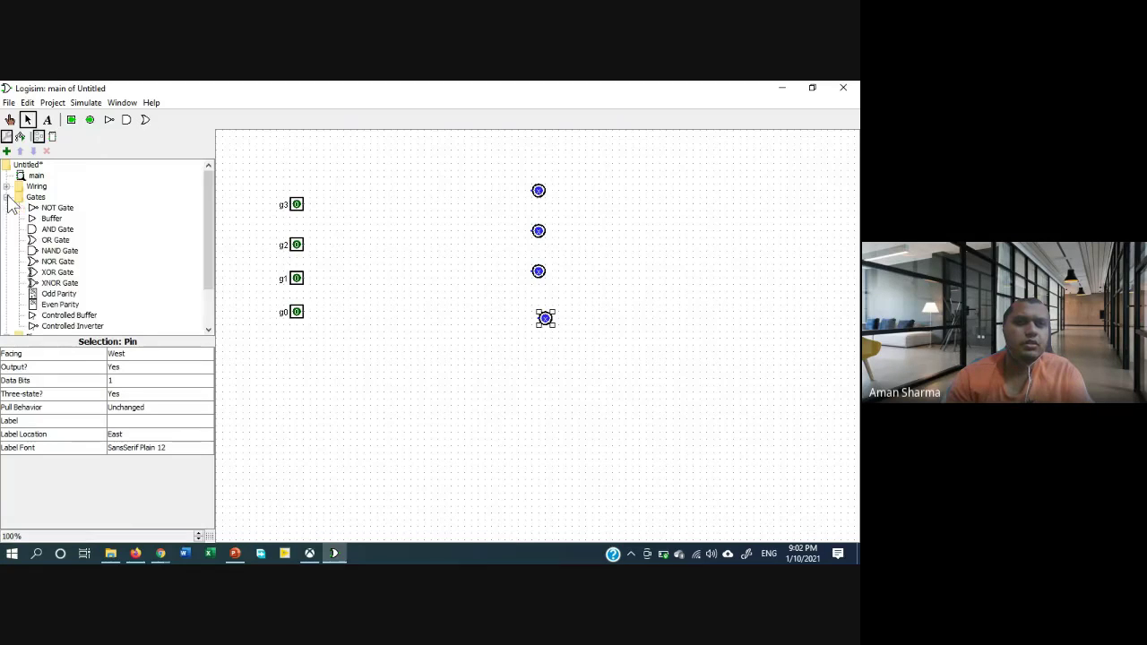
pyautogui.click(59, 272)
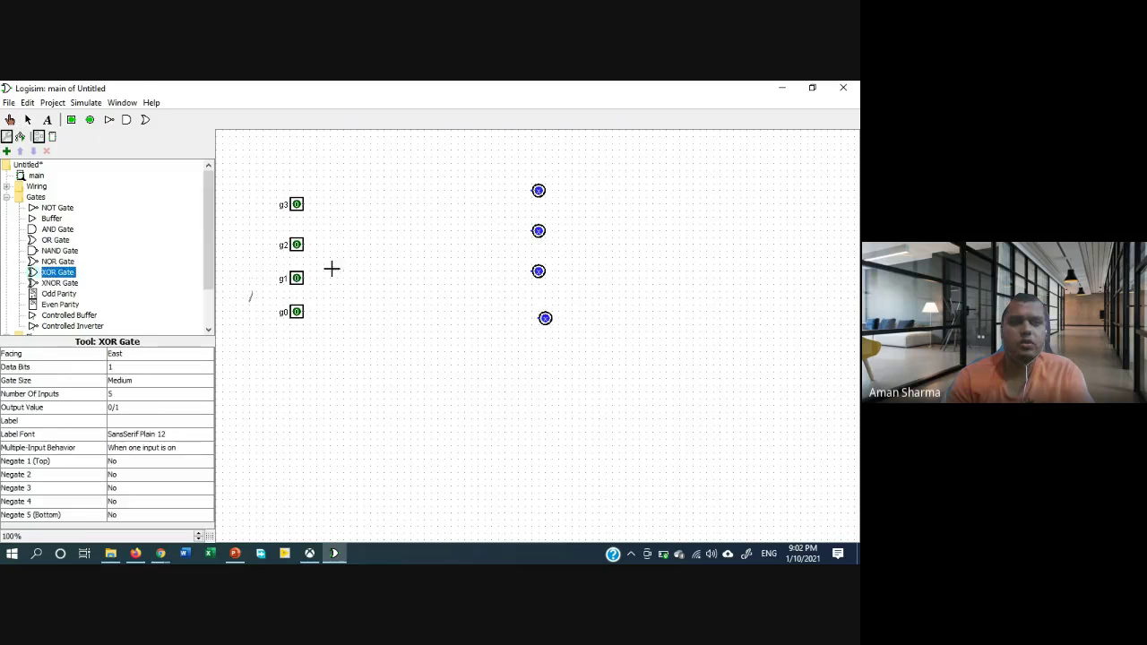
pyautogui.click(438, 196)
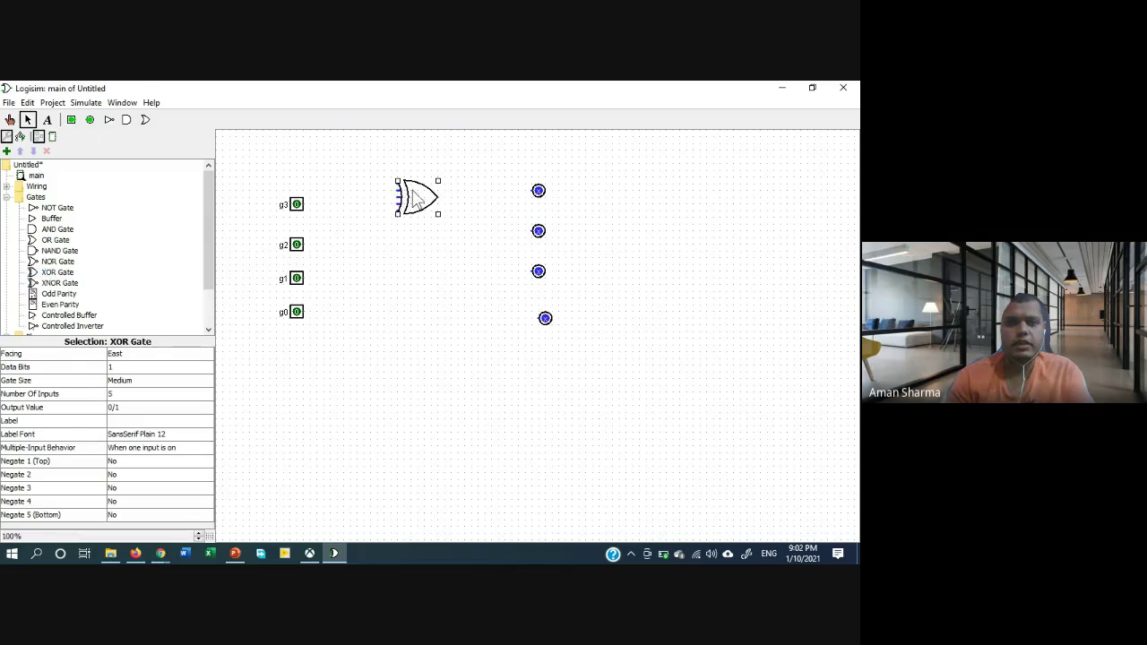
pyautogui.click(144, 395)
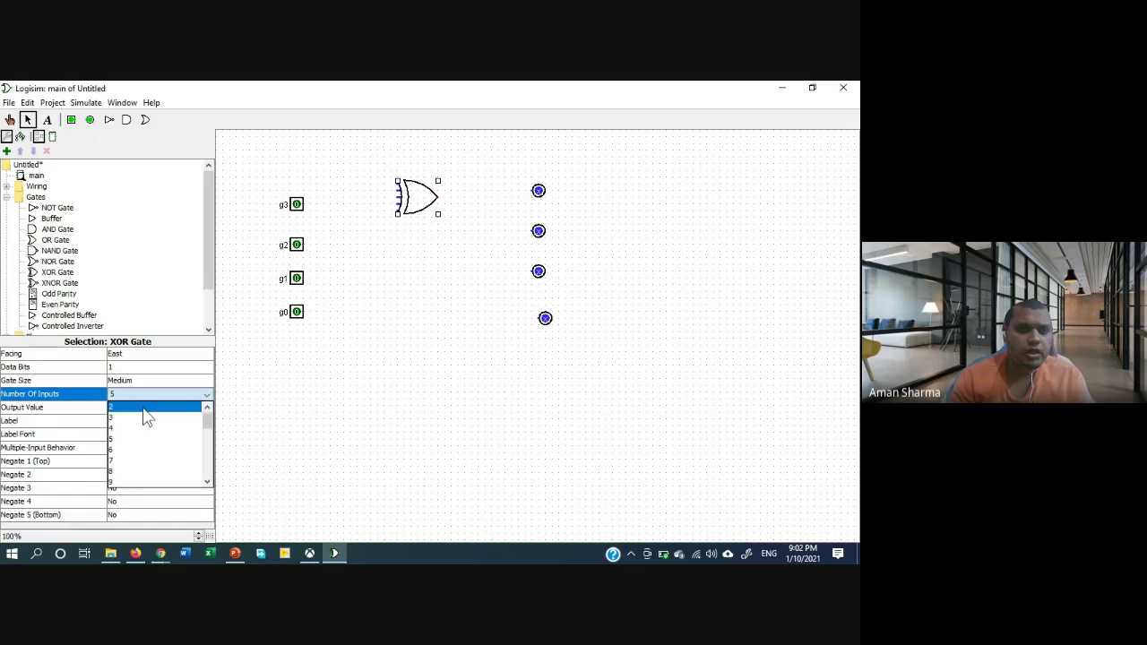
pyautogui.click(143, 409)
pyautogui.click(354, 199)
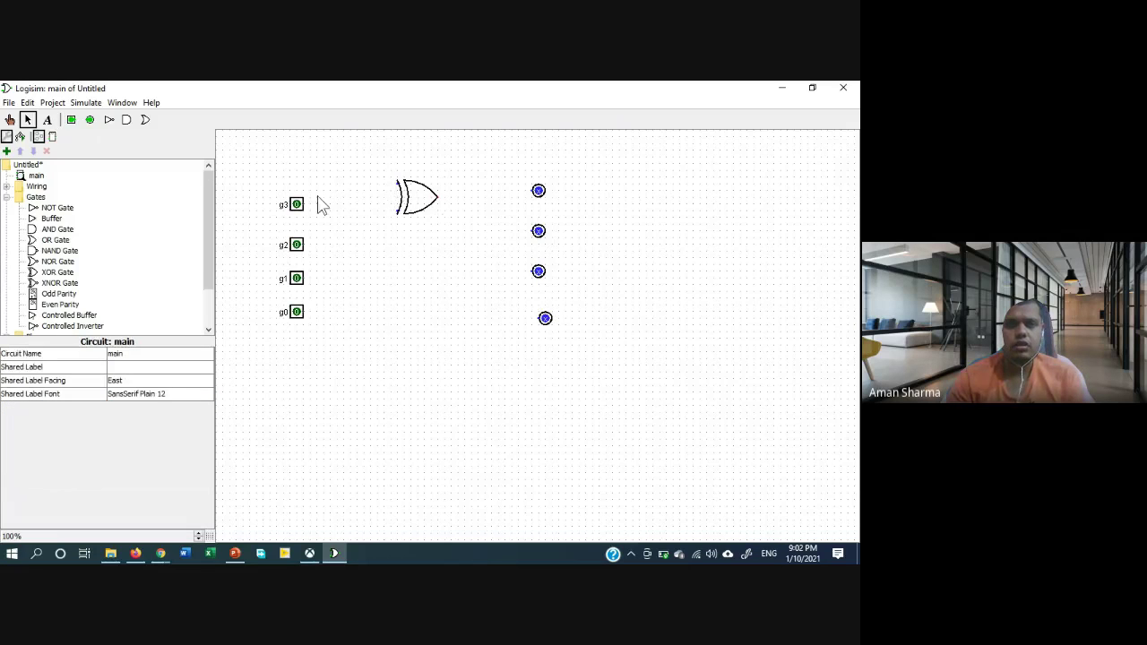
pyautogui.moveTo(425, 212); pyautogui.dragTo(424, 252)
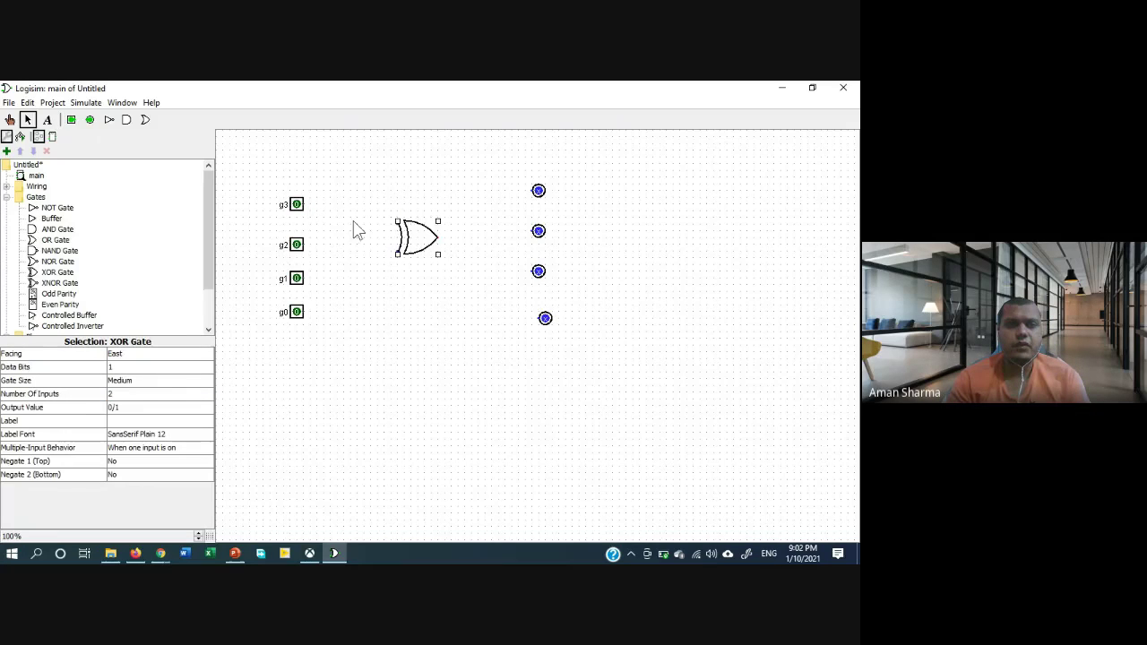
# Wire input g3 straight to the topmost output pin, aligned with g3, and shift the XOR gate level with g2
pyautogui.click(305, 206)
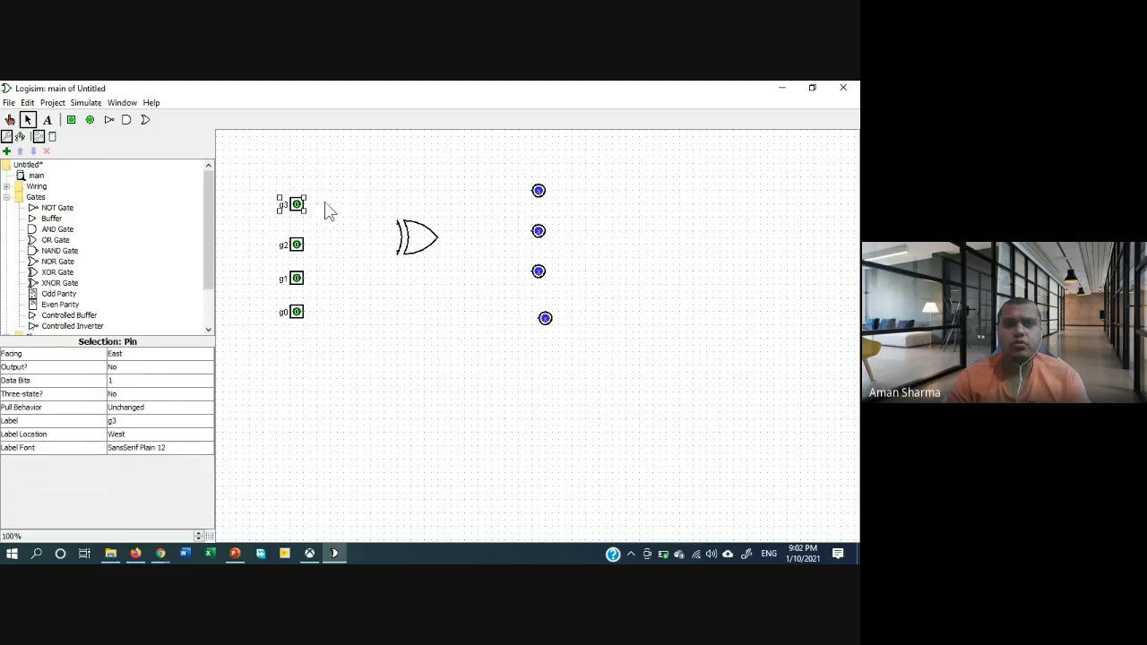
pyautogui.moveTo(306, 206); pyautogui.dragTo(546, 207)
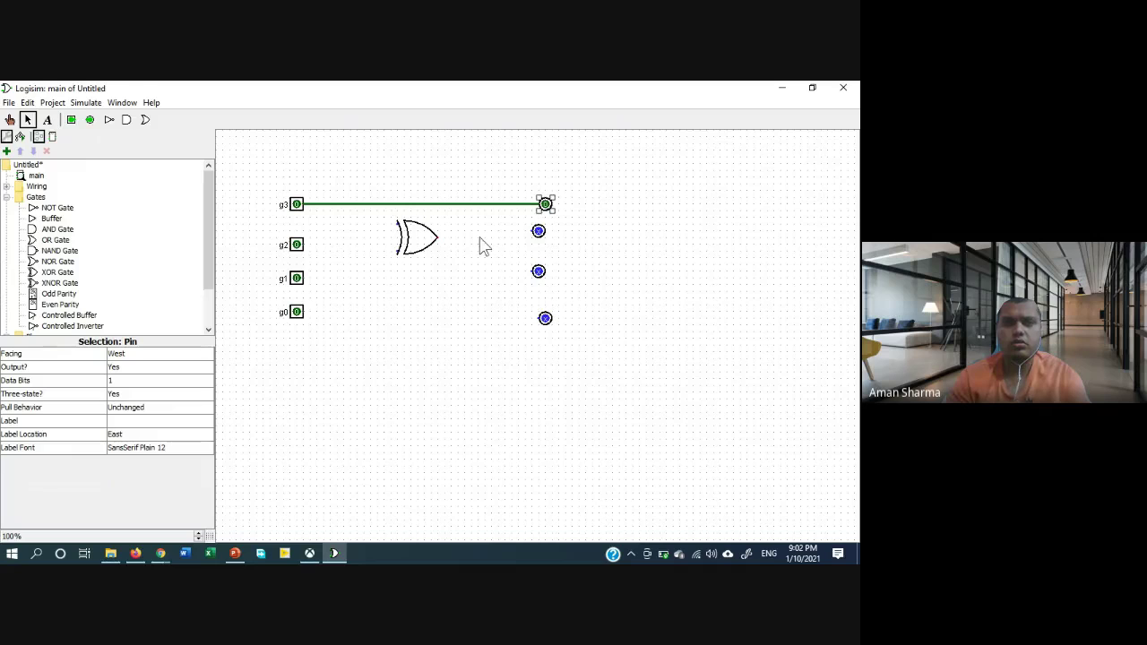
pyautogui.moveTo(418, 240); pyautogui.dragTo(425, 248)
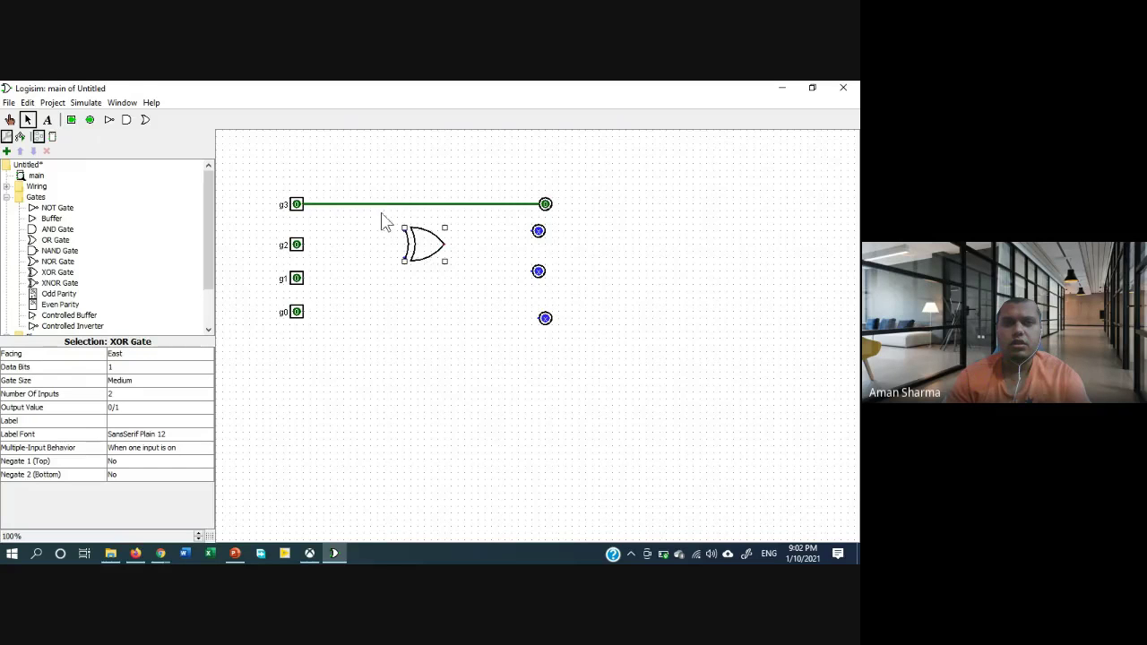
# Wire a branch of g3 and input g2 into the XOR gate and connect its output to the second output pin
pyautogui.moveTo(382, 206)
pyautogui.mouseDown()
pyautogui.moveTo(391, 231)
pyautogui.moveTo(408, 233)
pyautogui.mouseUp()
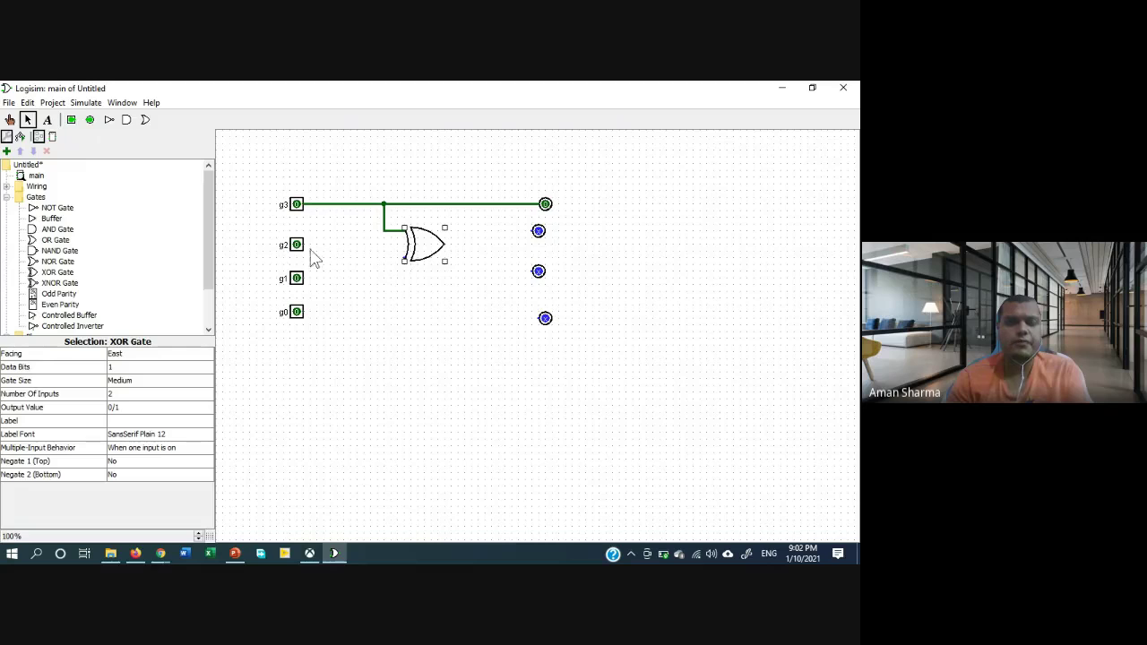
pyautogui.moveTo(305, 245)
pyautogui.mouseDown()
pyautogui.moveTo(409, 269)
pyautogui.moveTo(405, 259)
pyautogui.mouseUp()
pyautogui.moveTo(298, 248); pyautogui.dragTo(244, 406)
pyautogui.click(337, 247)
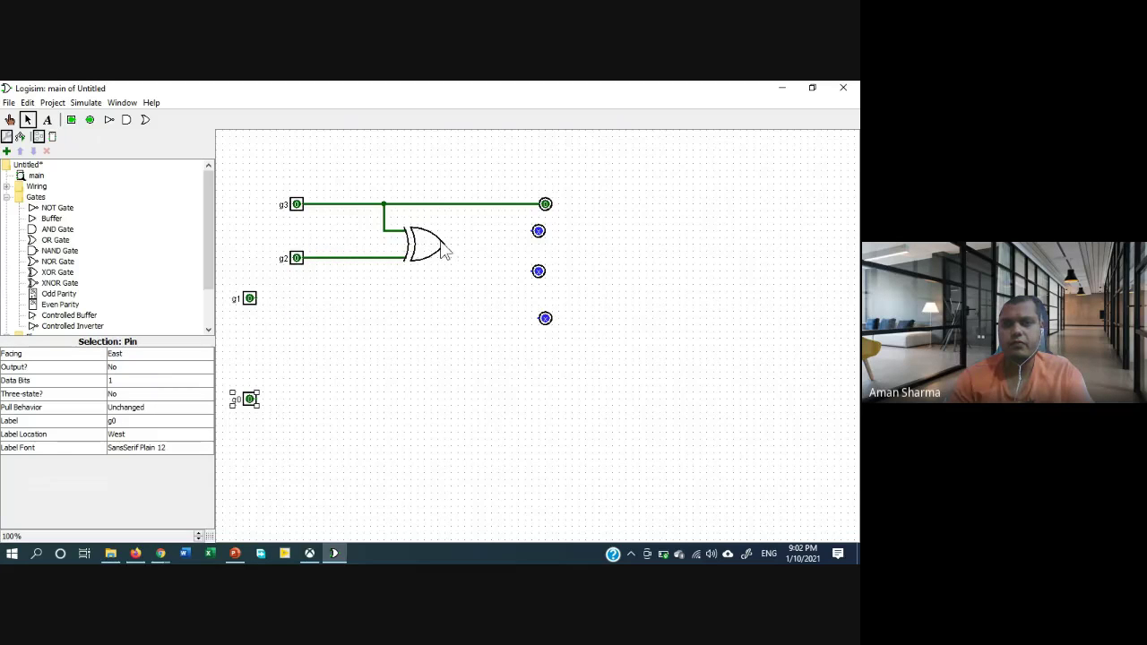
pyautogui.moveTo(439, 252); pyautogui.dragTo(547, 376)
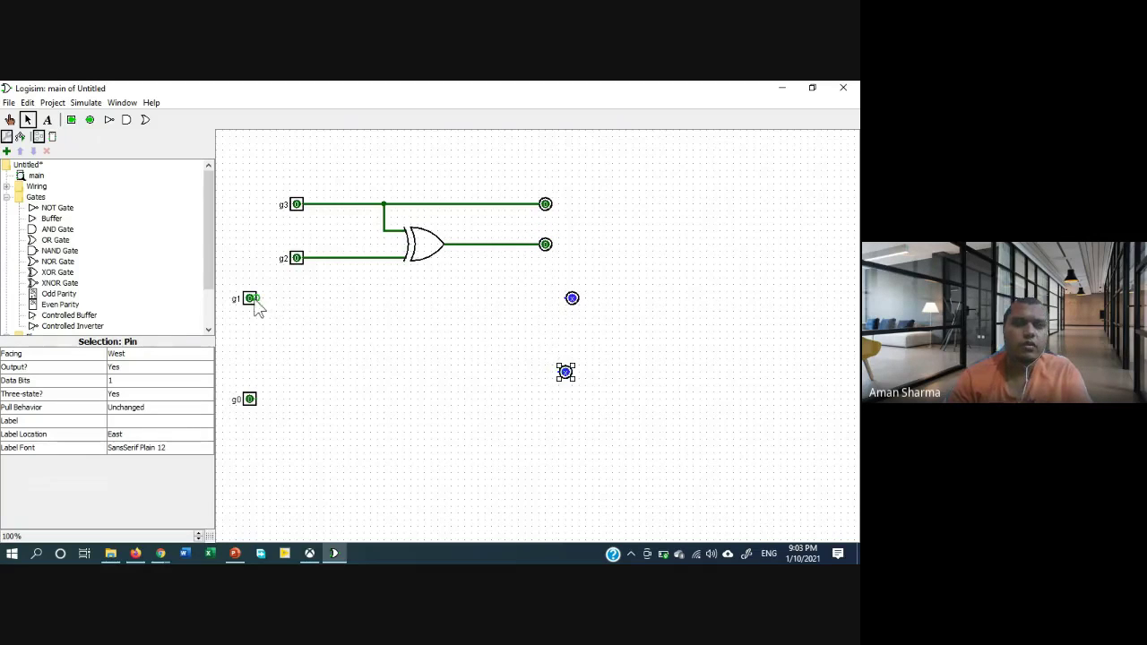
# Move input g1 into line beneath g2 and place a copy of the 2-input XOR gate directly below the first gate
pyautogui.moveTo(251, 305); pyautogui.dragTo(298, 325)
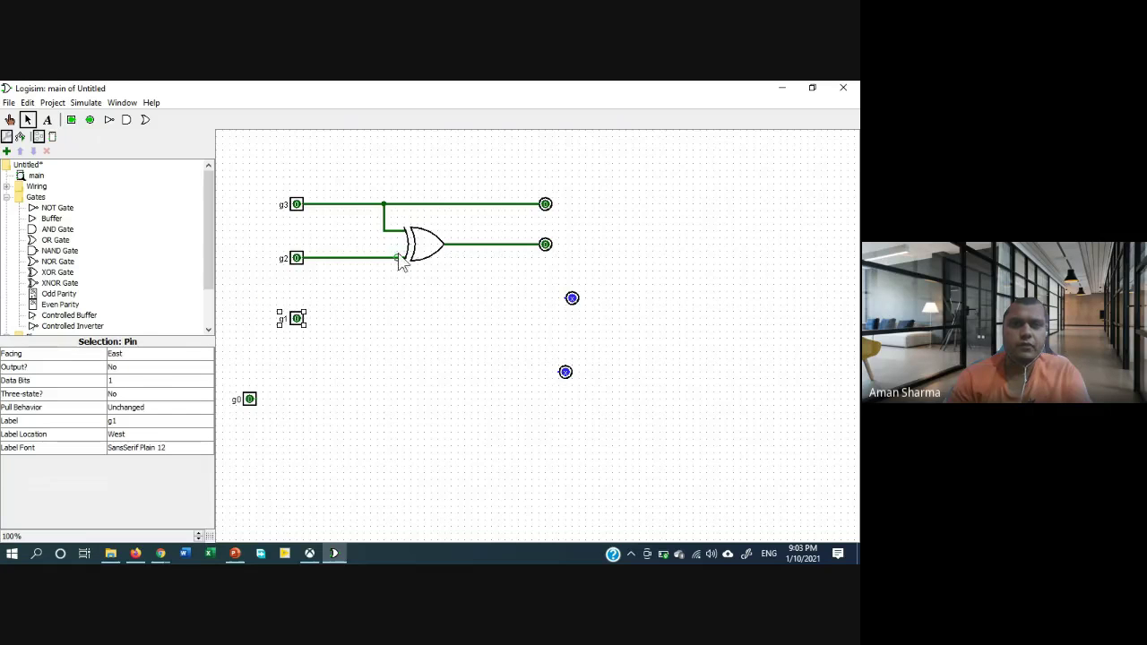
pyautogui.click(415, 243)
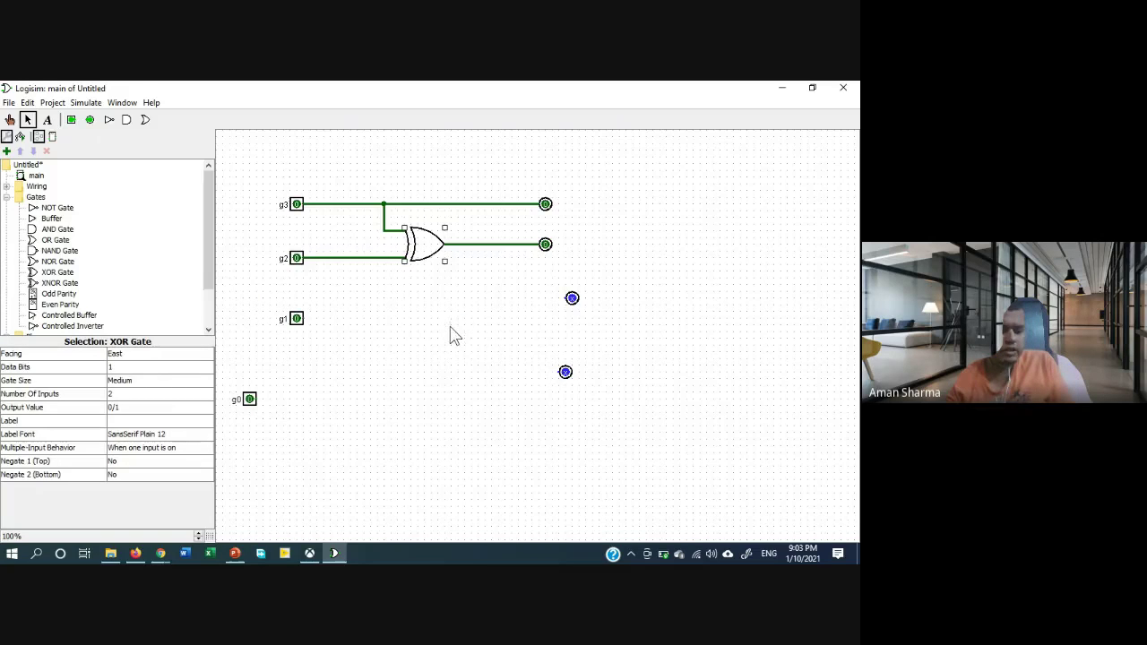
pyautogui.click(420, 340)
pyautogui.moveTo(431, 242); pyautogui.dragTo(429, 301)
pyautogui.click(392, 309)
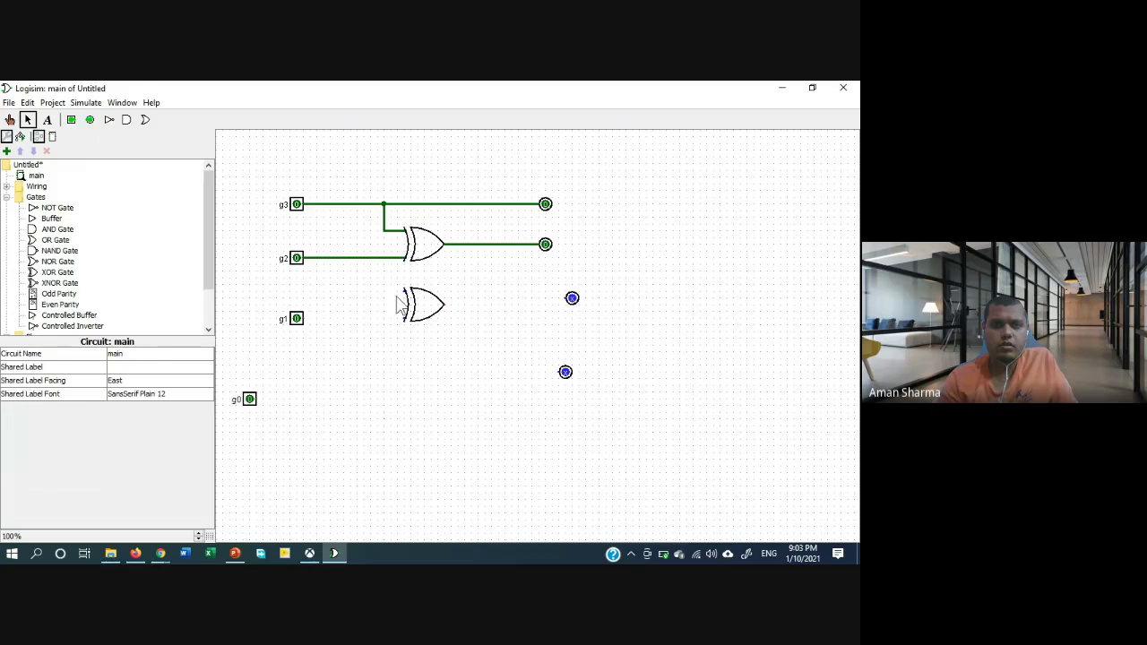
pyautogui.click(407, 303)
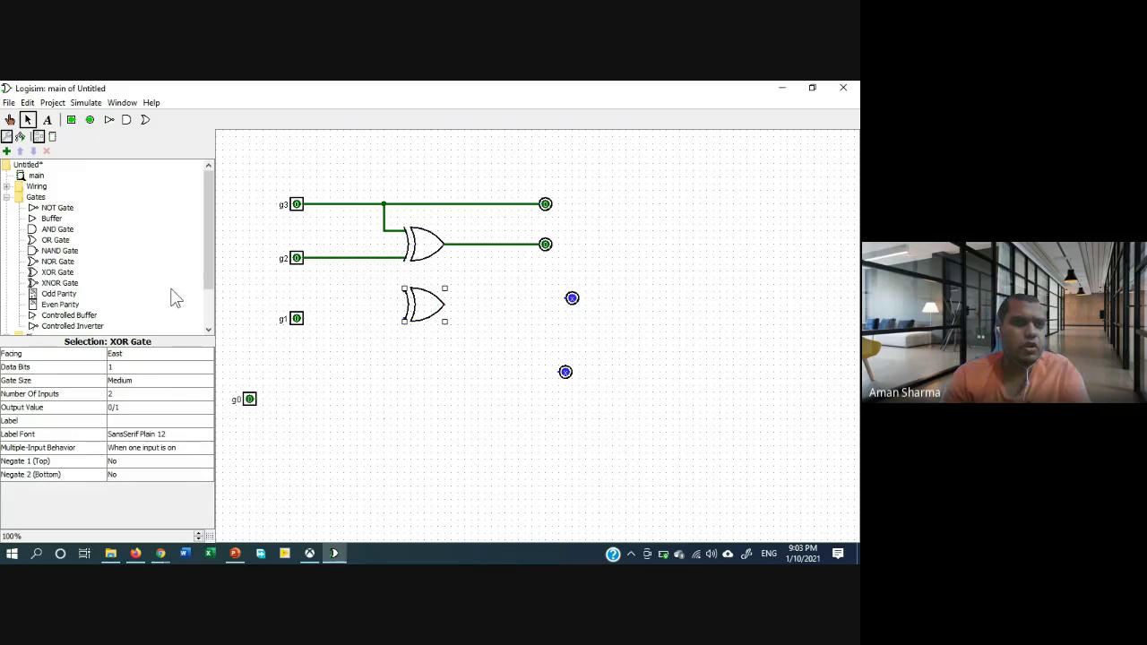
pyautogui.click(67, 274)
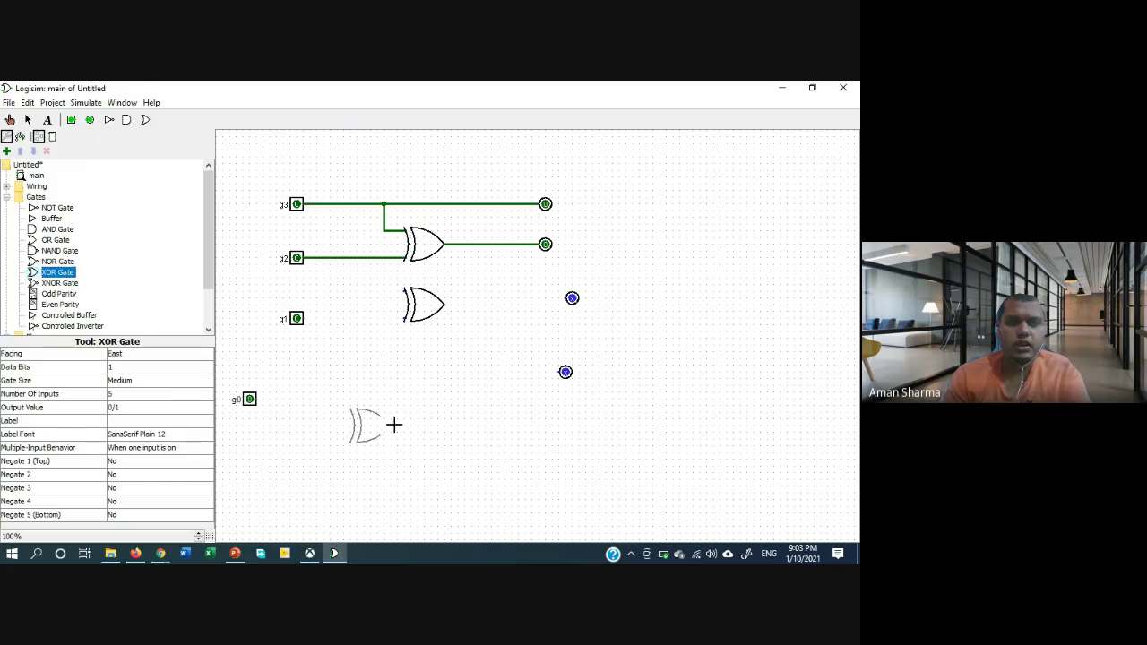
pyautogui.click(436, 424)
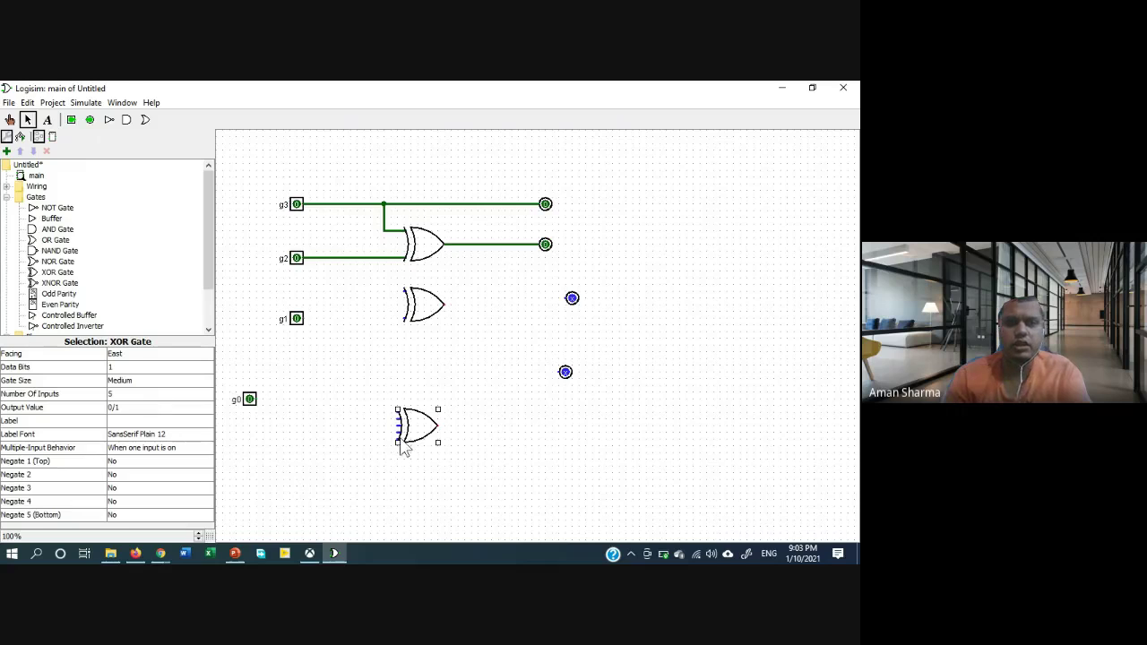
pyautogui.press('Delete')
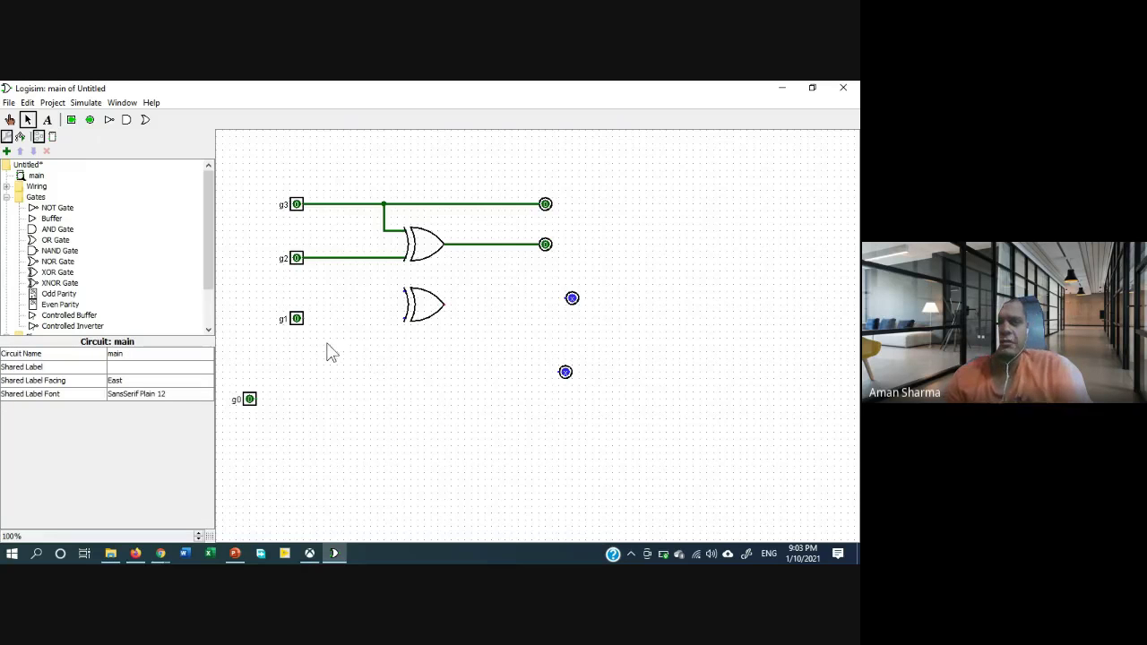
# Wire the first XOR gate's output and input g1 into the second XOR gate, and its output to the third output pin
pyautogui.moveTo(300, 325); pyautogui.dragTo(301, 318)
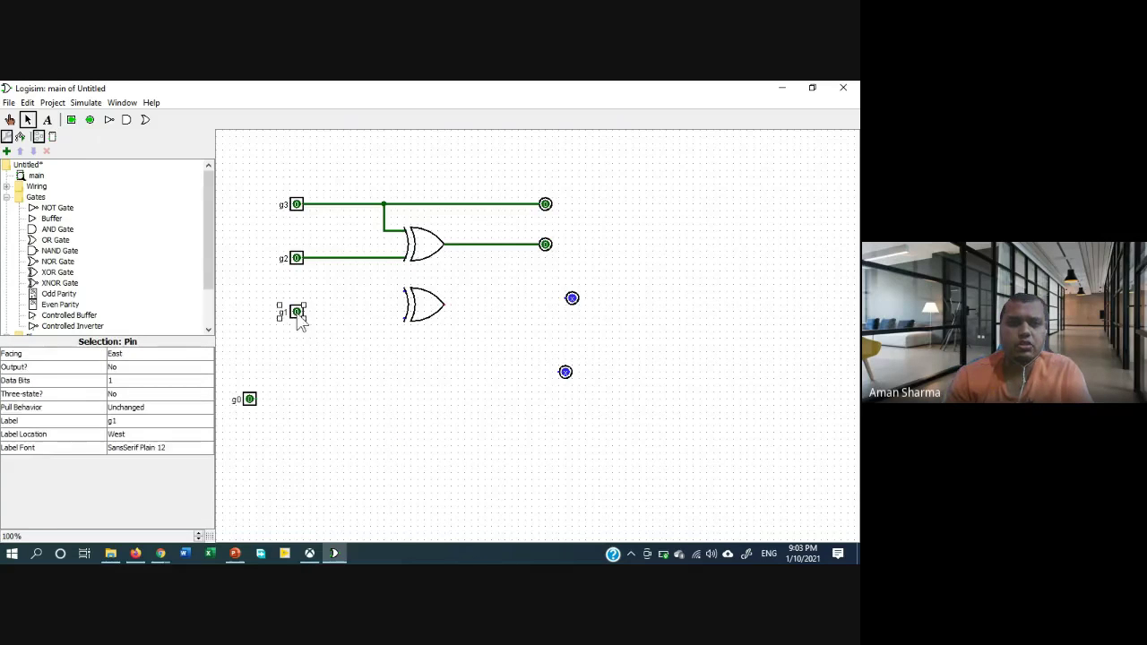
pyautogui.click(315, 327)
pyautogui.click(306, 315)
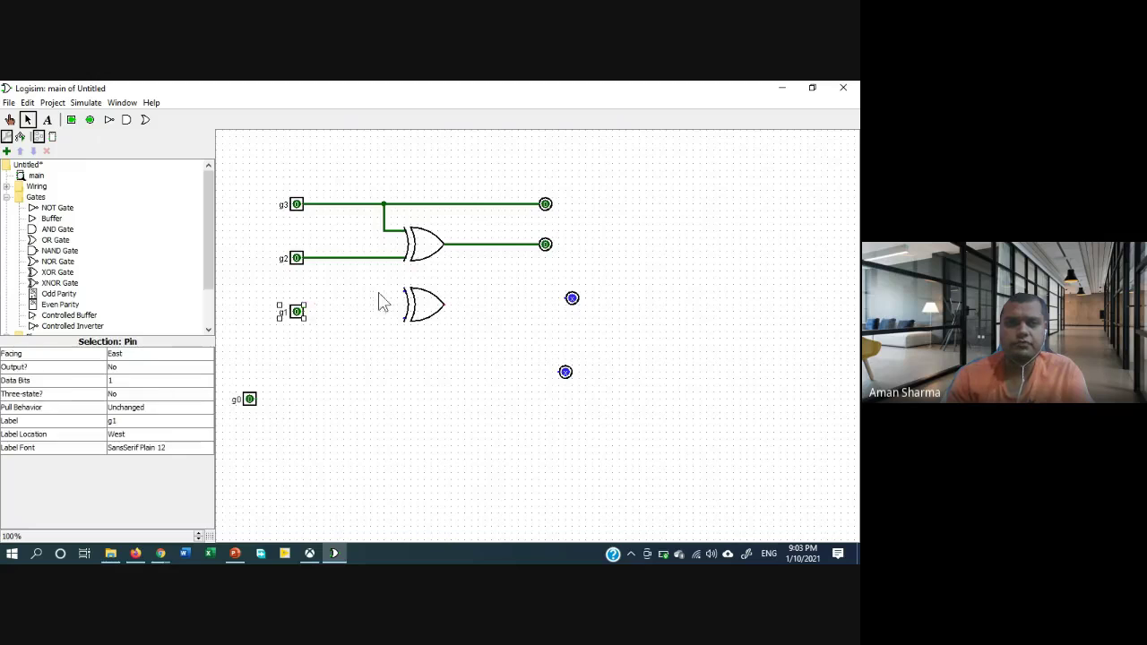
pyautogui.moveTo(472, 244)
pyautogui.mouseDown()
pyautogui.moveTo(417, 303)
pyautogui.moveTo(366, 299)
pyautogui.moveTo(365, 279)
pyautogui.moveTo(408, 291)
pyautogui.moveTo(409, 324)
pyautogui.moveTo(304, 320)
pyautogui.mouseUp()
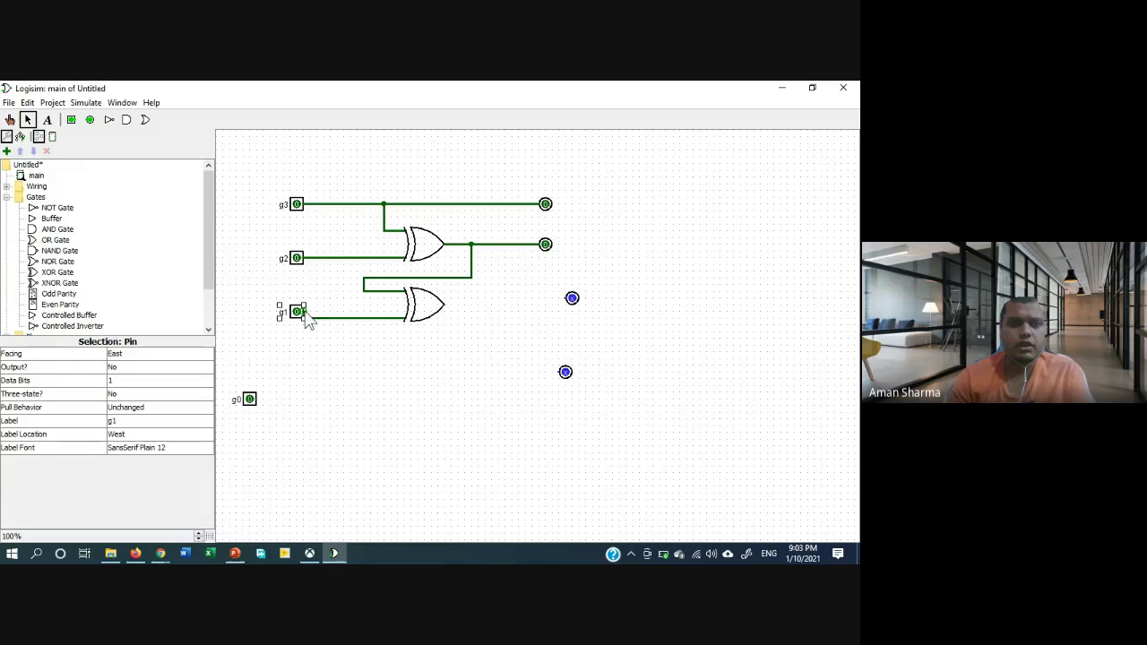
pyautogui.moveTo(446, 306); pyautogui.dragTo(572, 304)
pyautogui.click(574, 330)
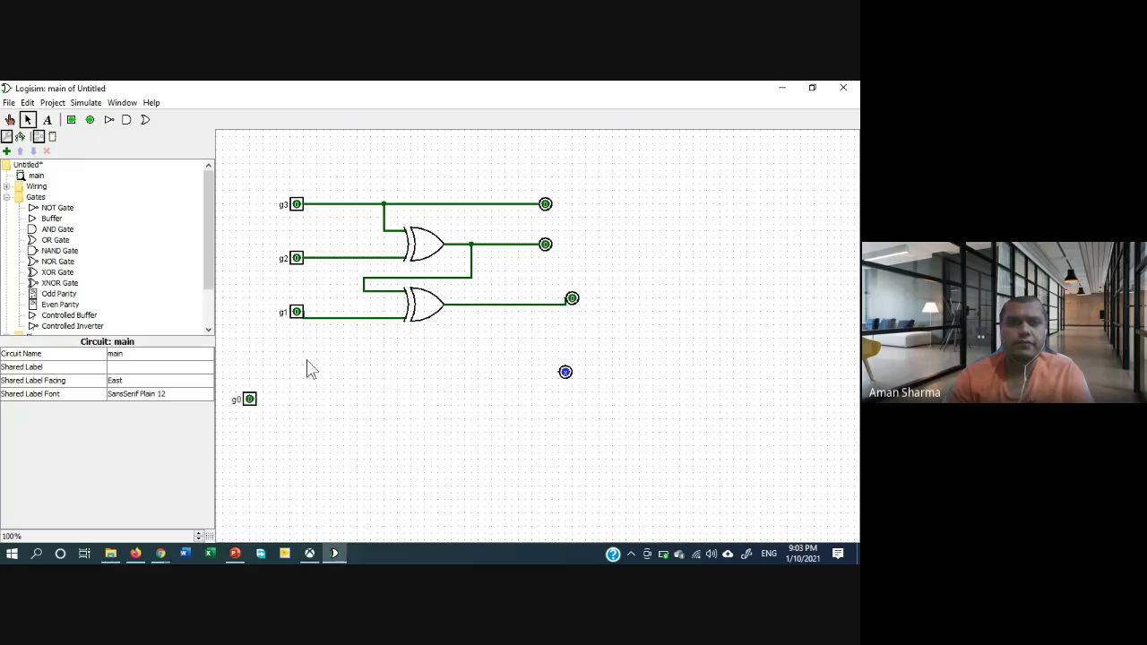
# Move input g0 beneath g1 and place another copy of the 2-input XOR gate below the second gate
pyautogui.moveTo(251, 403); pyautogui.dragTo(292, 390)
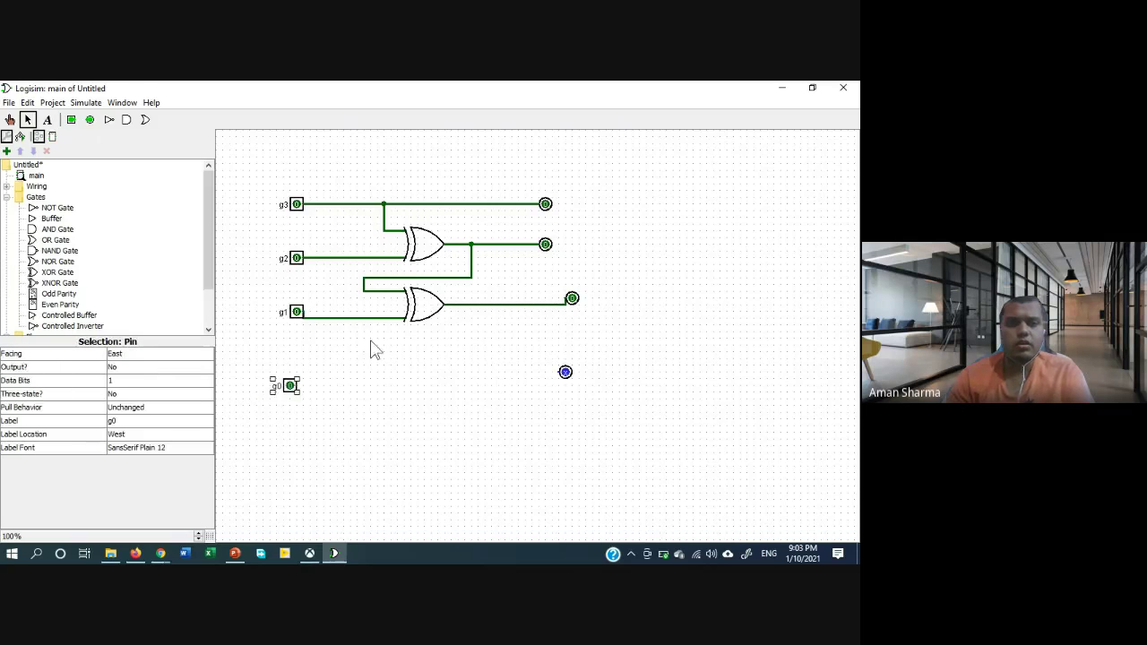
pyautogui.click(427, 318)
pyautogui.click(390, 415)
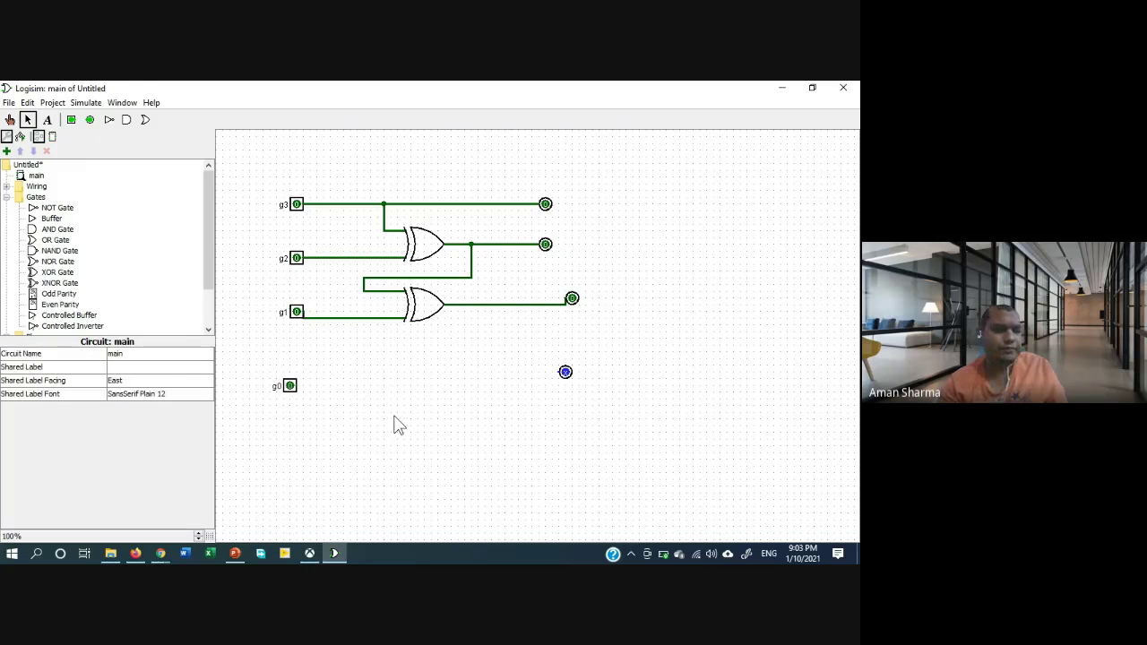
pyautogui.hotkey('ctrl', 'v')
pyautogui.moveTo(426, 309); pyautogui.dragTo(424, 371)
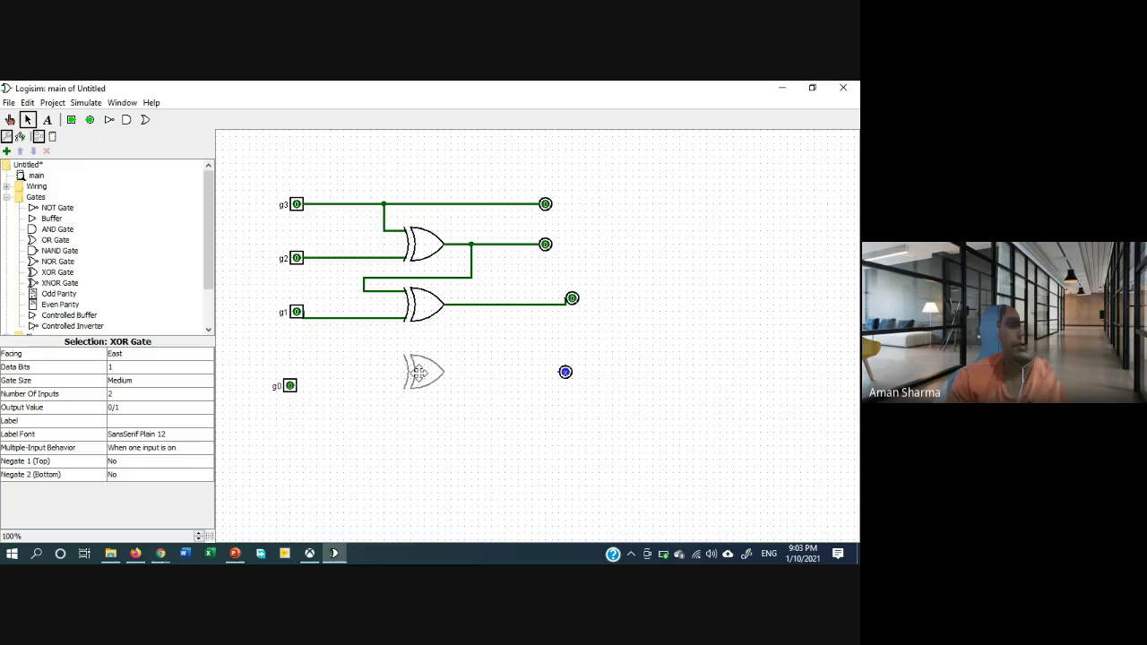
# Wire input g0 and the second XOR gate's output into the third XOR gate, and its output to the last output pin
pyautogui.moveTo(290, 386)
pyautogui.mouseDown()
pyautogui.moveTo(298, 359)
pyautogui.moveTo(397, 363)
pyautogui.moveTo(405, 388)
pyautogui.moveTo(422, 367)
pyautogui.mouseUp()
pyautogui.click(309, 368)
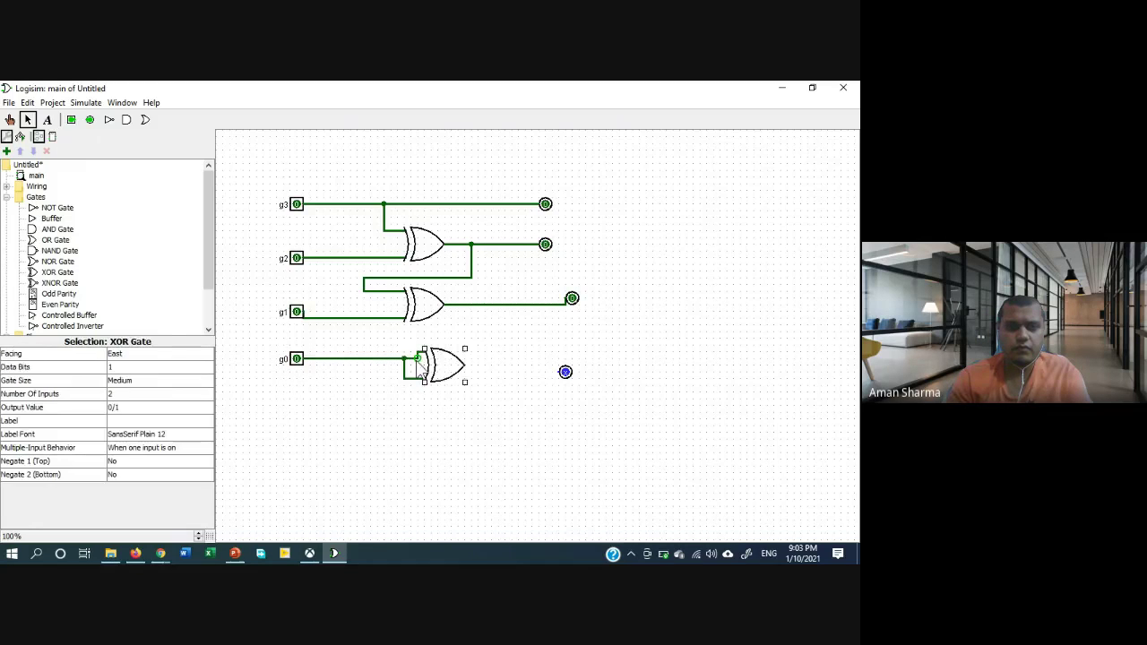
pyautogui.click(417, 358)
pyautogui.click(425, 354)
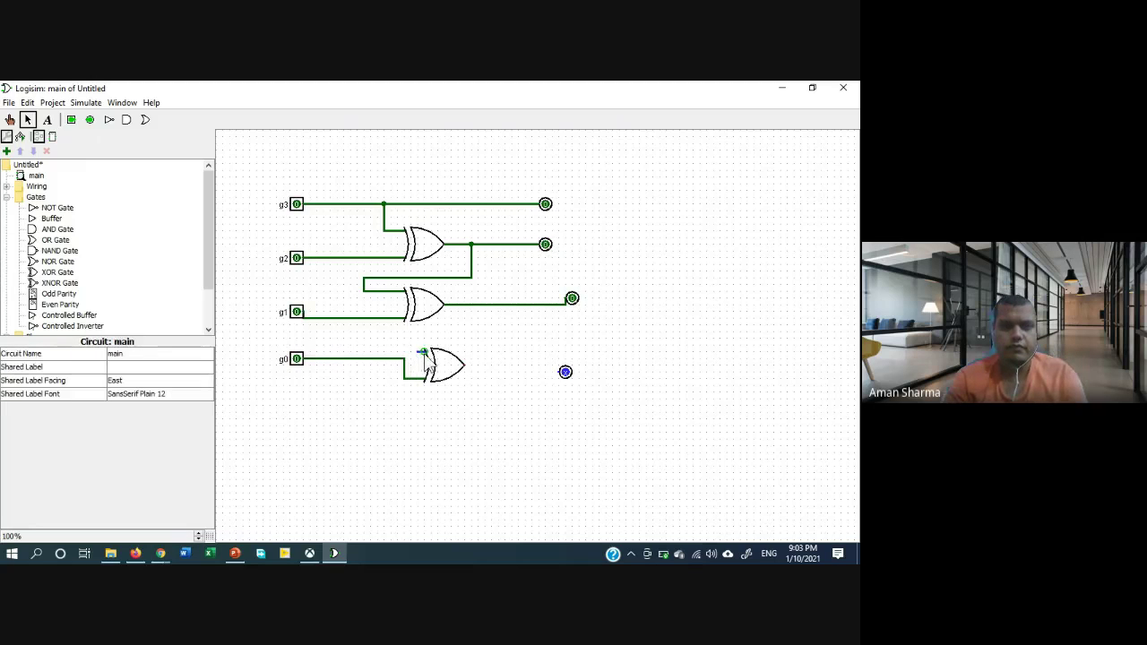
pyautogui.moveTo(418, 353); pyautogui.dragTo(458, 312)
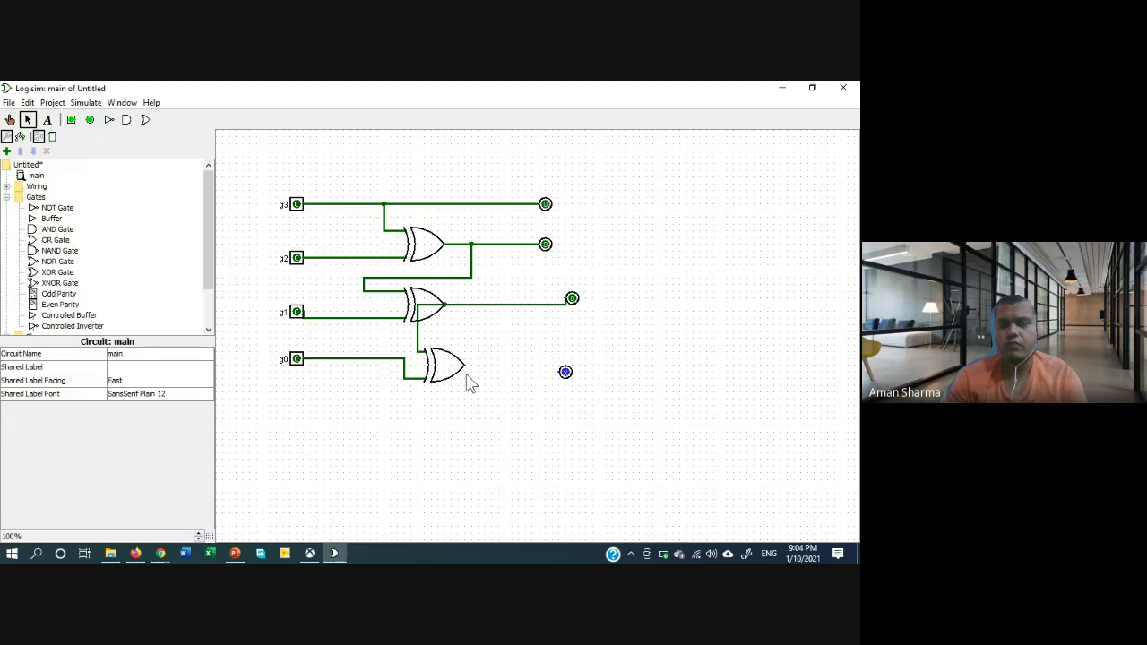
pyautogui.moveTo(466, 367); pyautogui.dragTo(564, 374)
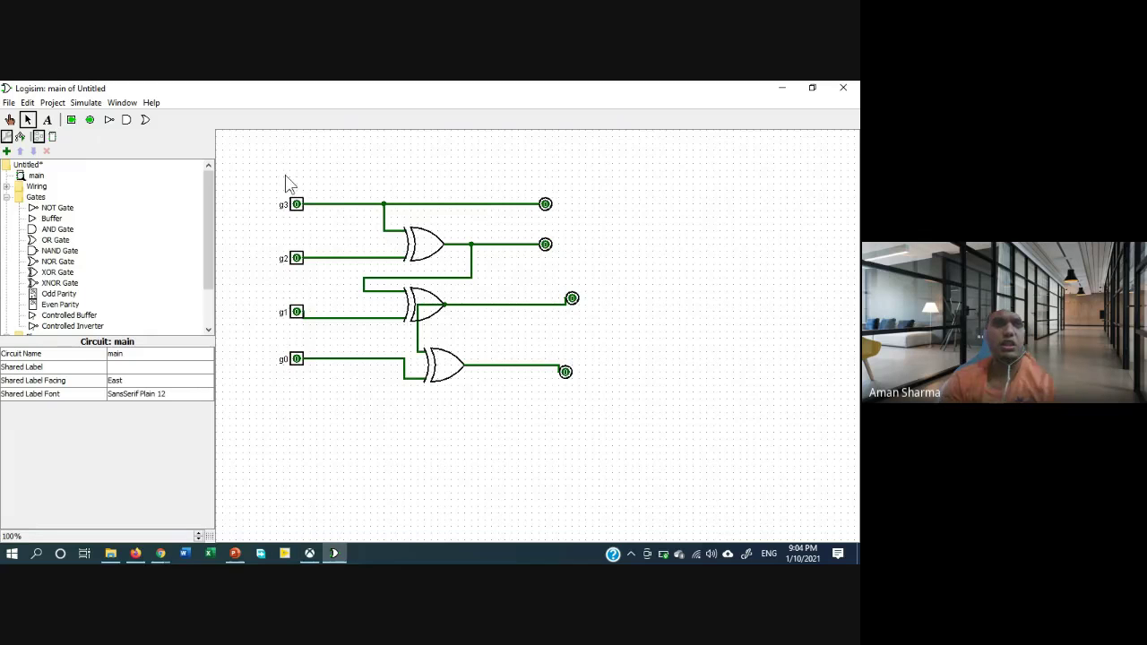
# Move the g3 row and the g2 row with its XOR gate and output pins further up the canvas
pyautogui.moveTo(269, 177); pyautogui.dragTo(566, 226)
pyautogui.moveTo(478, 206); pyautogui.dragTo(476, 168)
pyautogui.moveTo(267, 202); pyautogui.dragTo(587, 277)
pyautogui.moveTo(433, 255); pyautogui.dragTo(421, 198)
pyautogui.click(377, 184)
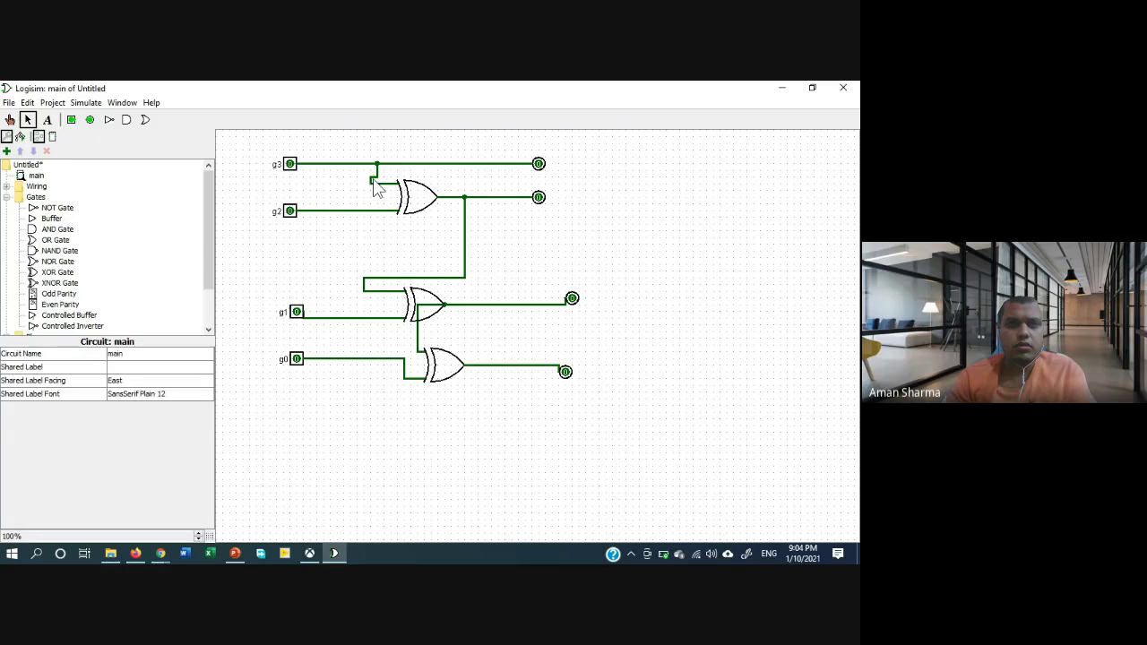
# Remove the kink from the g3 branch wire feeding the first XOR gate's upper input
pyautogui.click(373, 179)
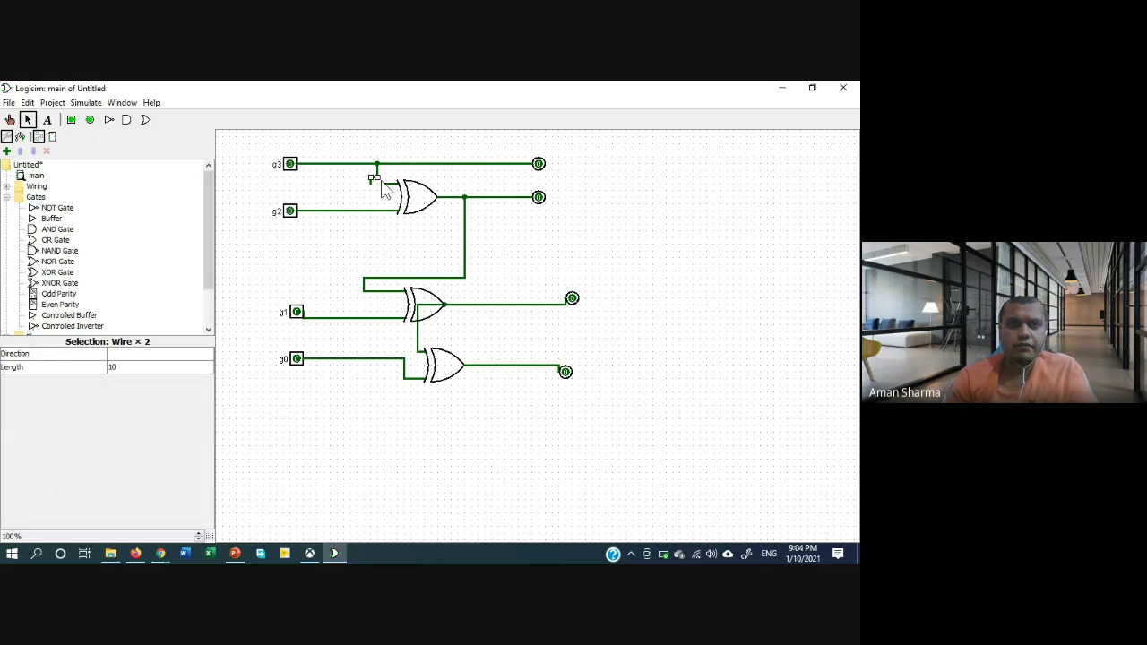
pyautogui.moveTo(384, 187); pyautogui.dragTo(378, 188)
pyautogui.moveTo(374, 182); pyautogui.dragTo(378, 185)
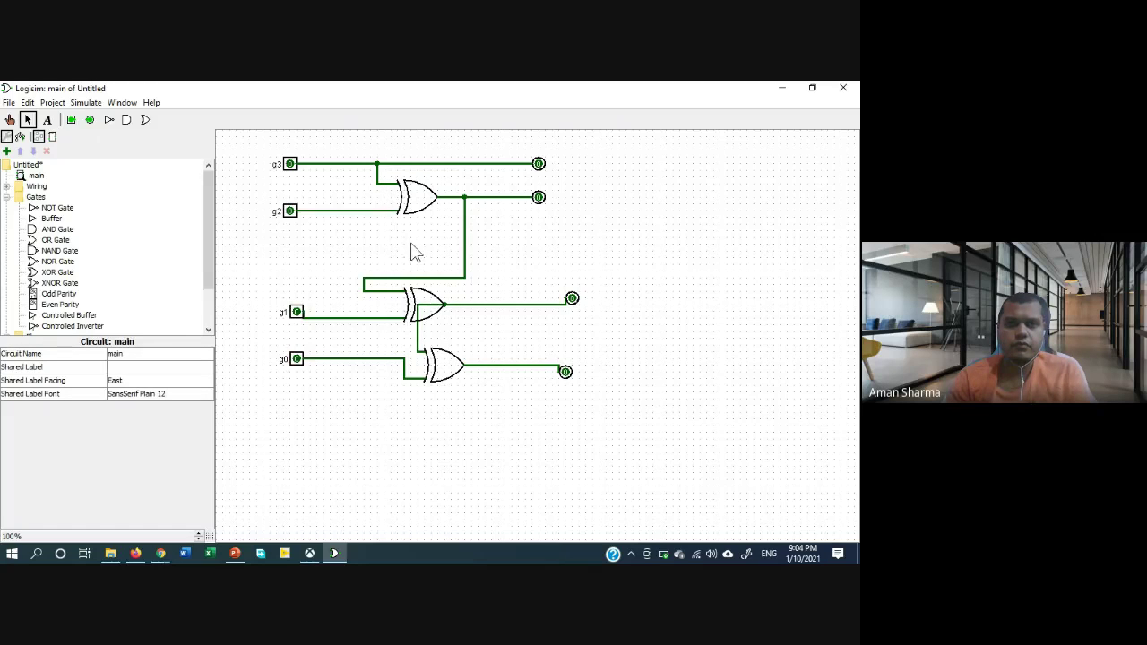
# Move the second XOR gate up beneath the first and raise its feed wire to run between the two gates
pyautogui.moveTo(418, 299); pyautogui.dragTo(409, 238)
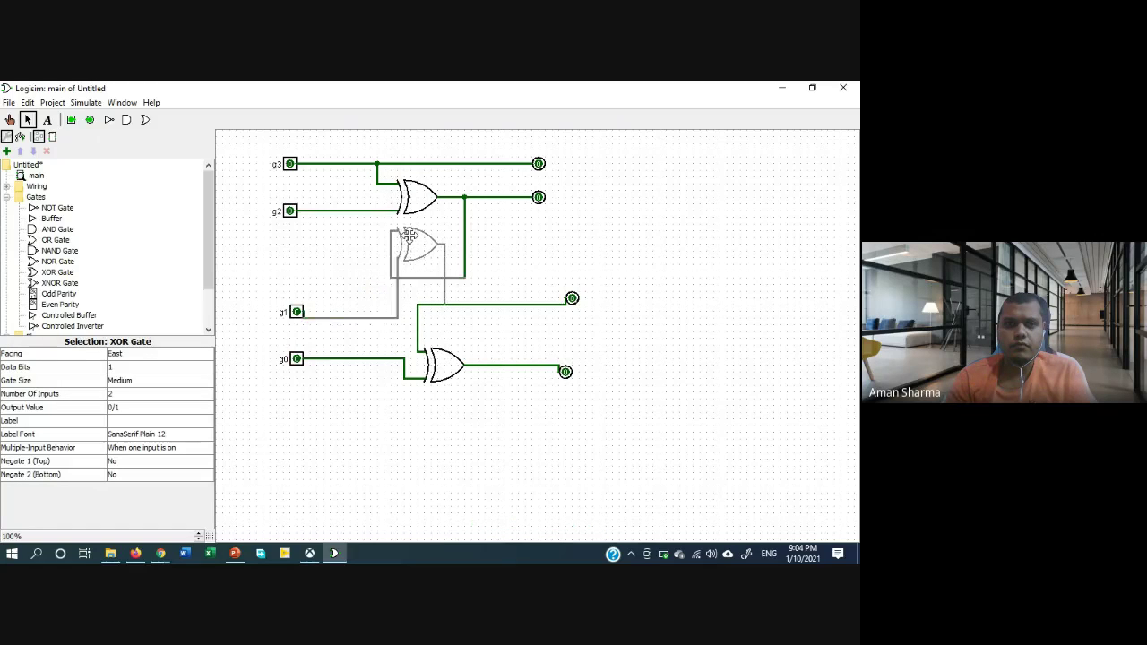
pyautogui.click(515, 251)
pyautogui.moveTo(437, 279); pyautogui.dragTo(421, 217)
# Move input g1 and its wire up level with the second XOR gate's lower input, delete the stray wire pieces and reconnect g1 in a straight line
pyautogui.moveTo(295, 312); pyautogui.dragTo(290, 251)
pyautogui.moveTo(359, 320); pyautogui.dragTo(277, 258)
pyautogui.click(304, 288)
pyautogui.press('Delete')
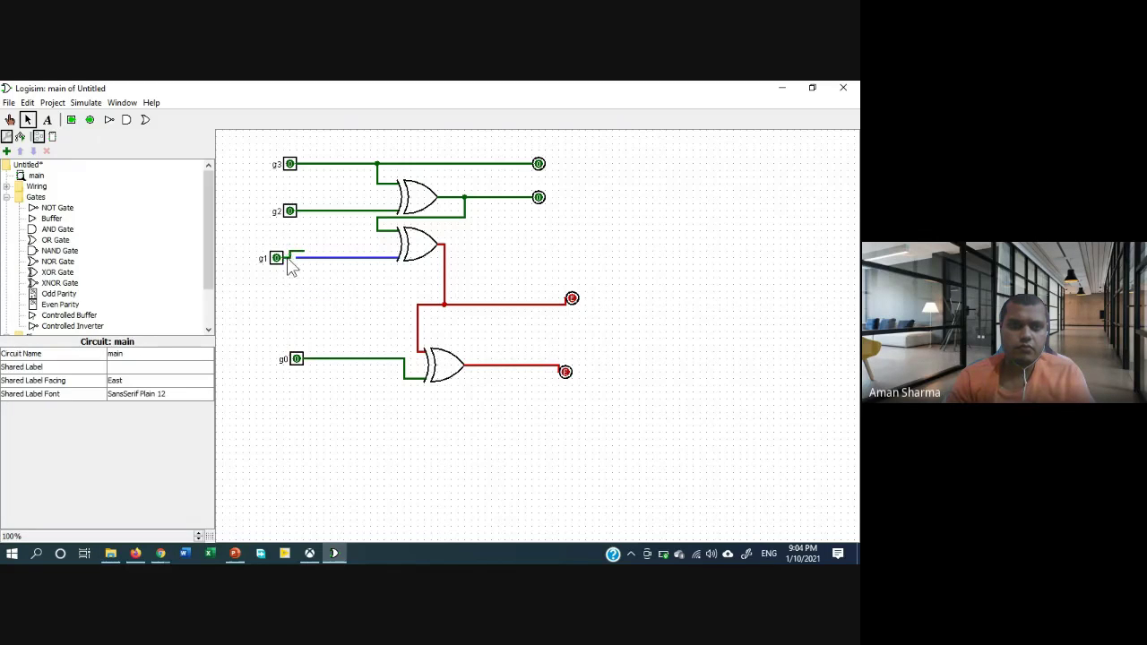
pyautogui.click(289, 258)
pyautogui.press('Delete')
pyautogui.click(293, 252)
pyautogui.press('Delete')
pyautogui.click(278, 258)
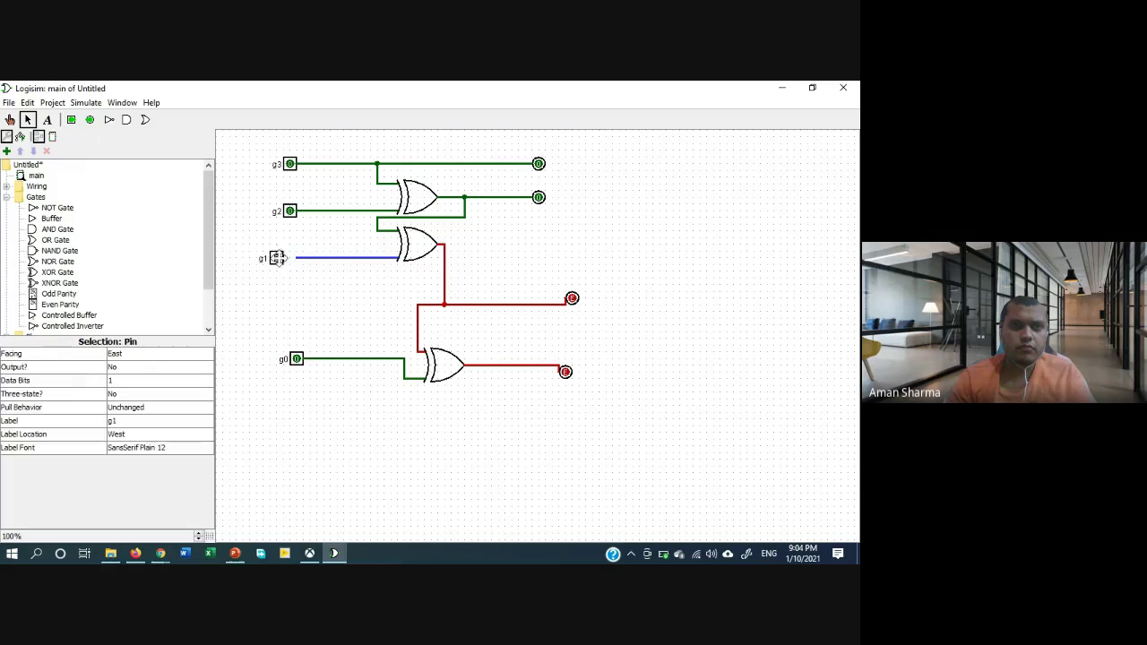
pyautogui.moveTo(279, 258); pyautogui.dragTo(291, 258)
pyautogui.click(326, 297)
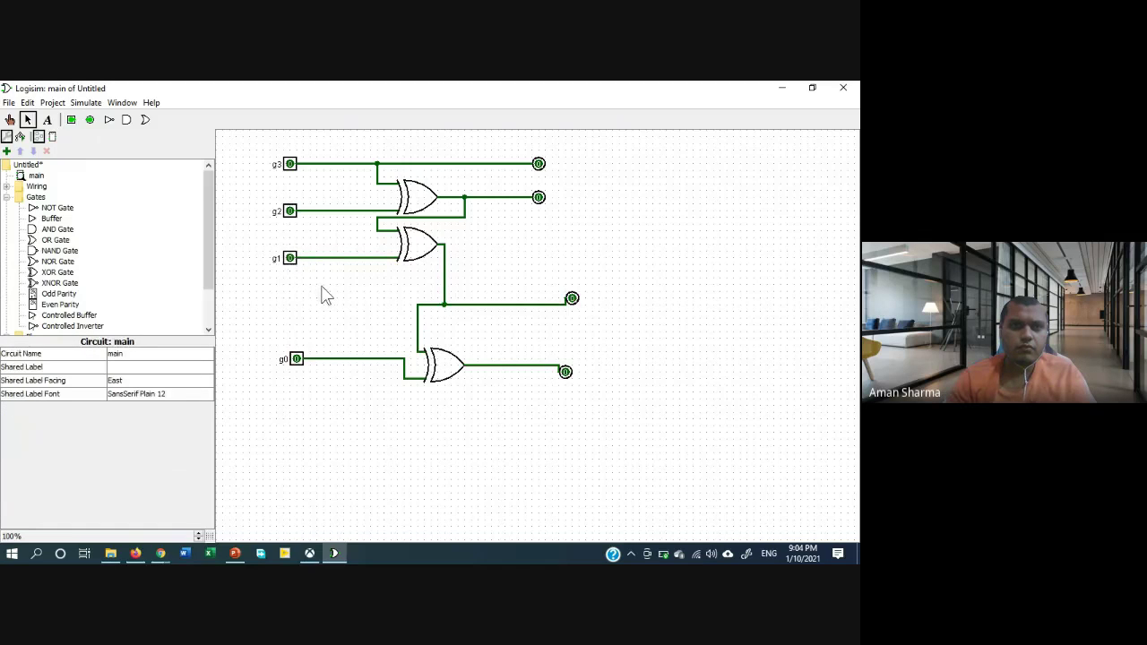
# Move input g0 and the third XOR gate up beneath the second row, and align the third output pin with the second gate's output
pyautogui.moveTo(297, 359); pyautogui.dragTo(289, 296)
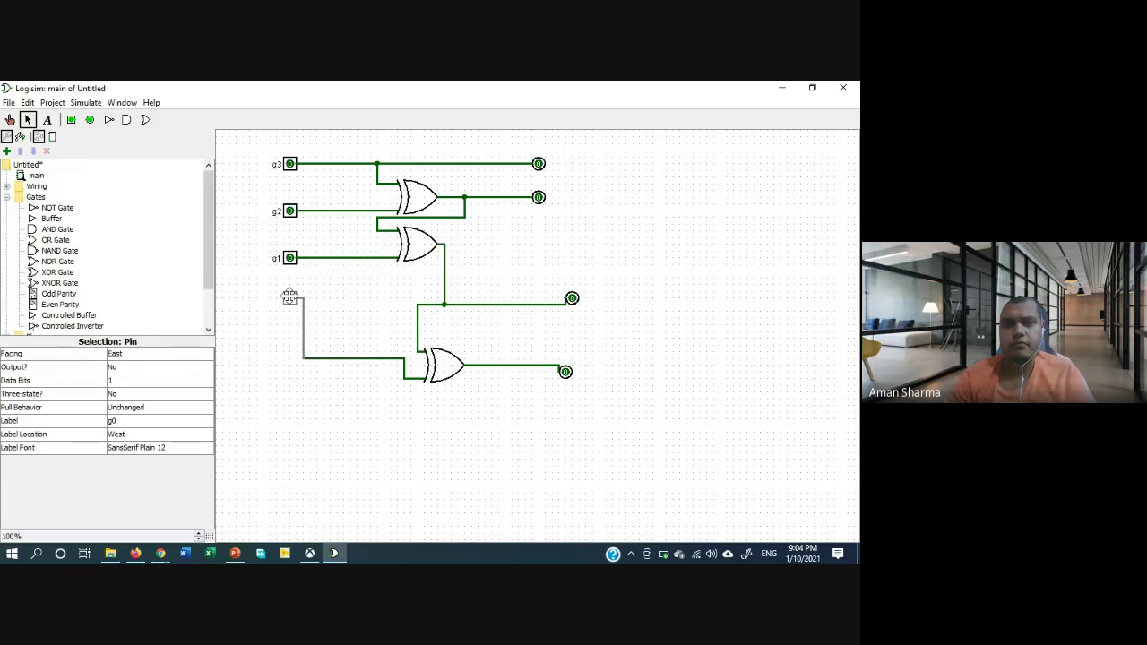
pyautogui.moveTo(442, 363); pyautogui.dragTo(414, 292)
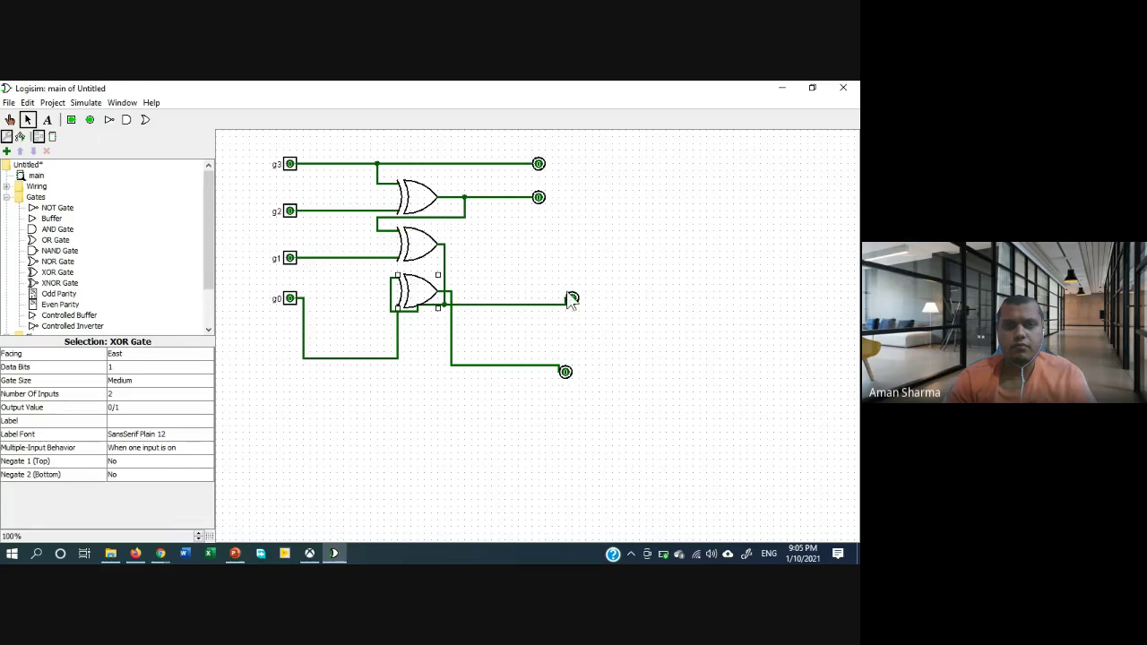
pyautogui.moveTo(573, 298); pyautogui.dragTo(538, 244)
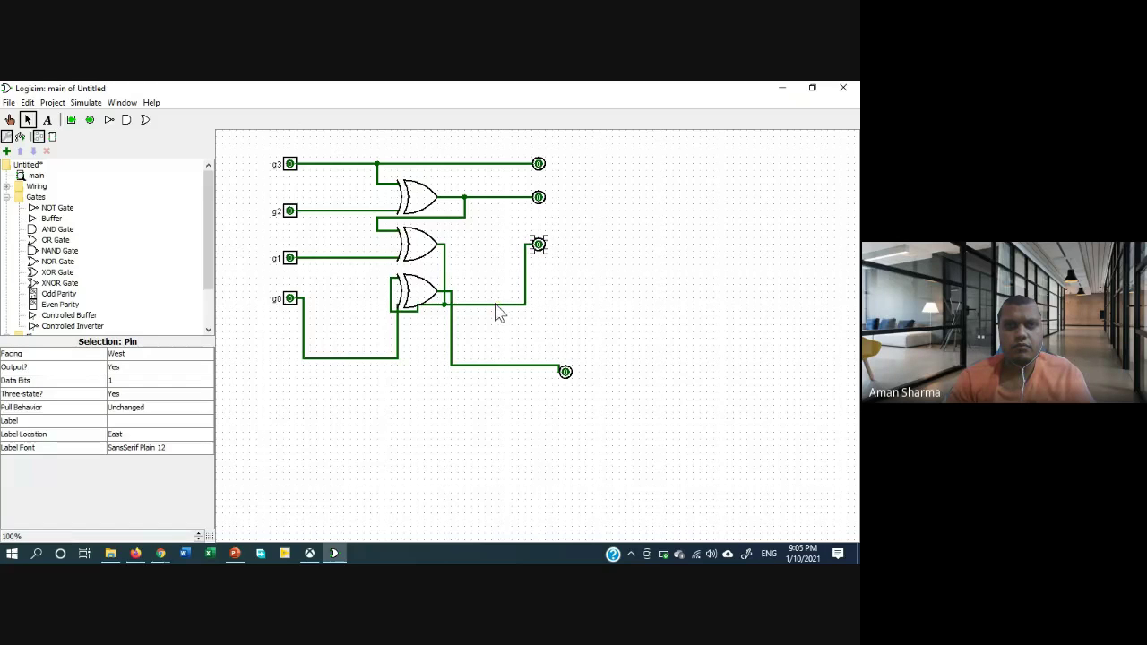
# Straighten the second XOR gate's output wire to its pin and reroute its branch above the third gate into that gate's upper input
pyautogui.moveTo(495, 305); pyautogui.dragTo(497, 253)
pyautogui.click(445, 267)
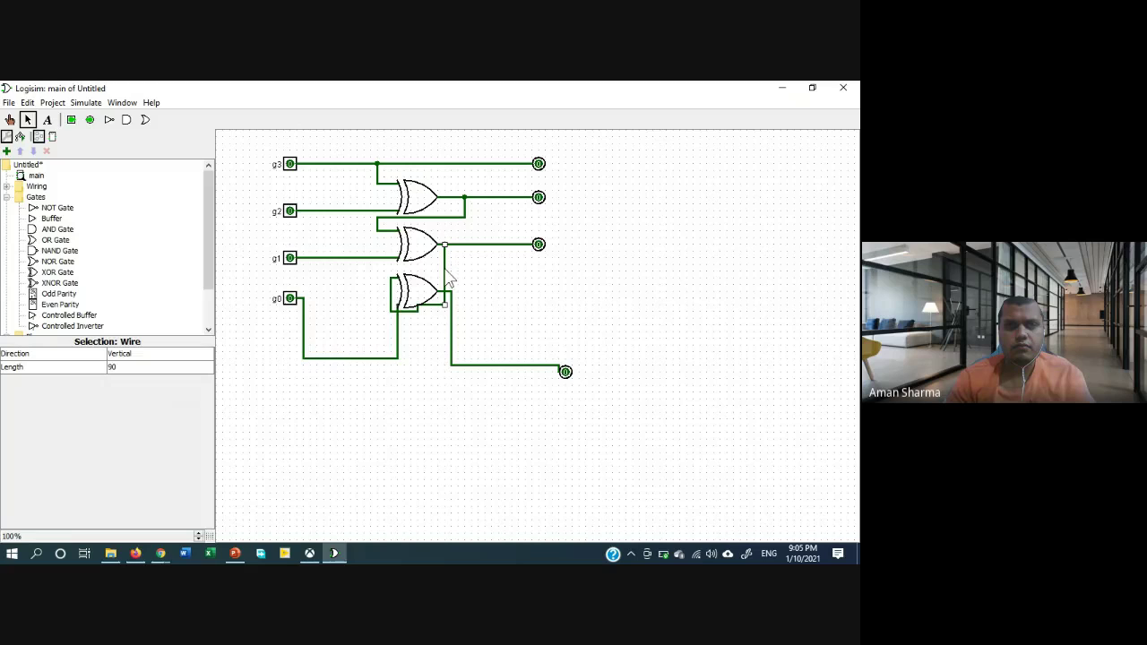
pyautogui.click(432, 306)
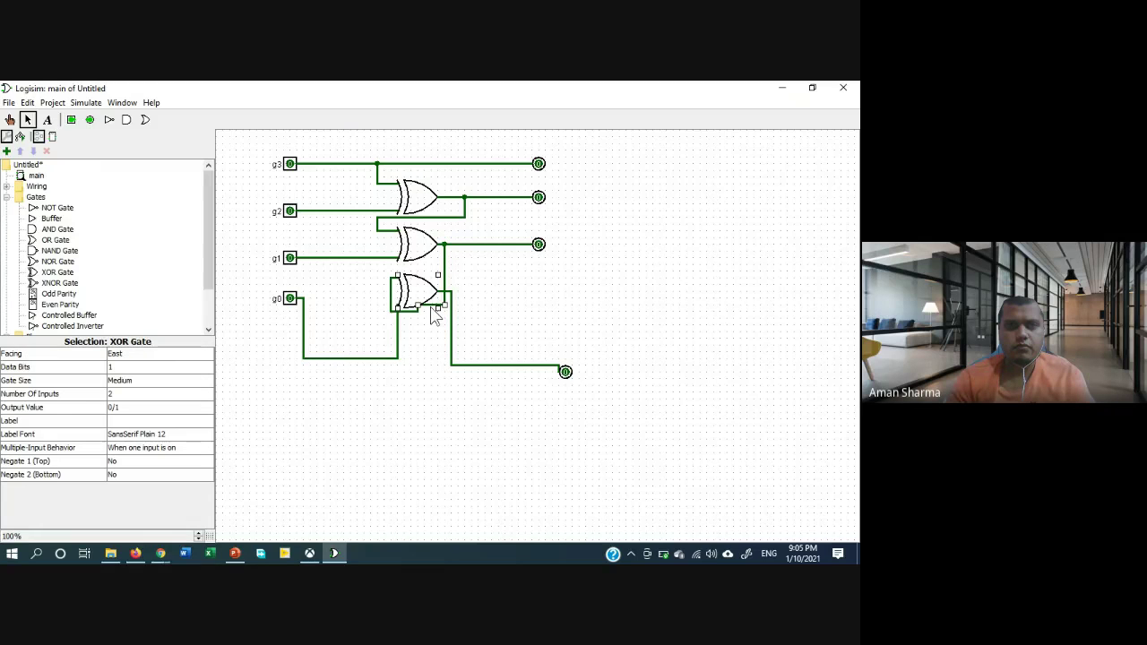
pyautogui.click(415, 312)
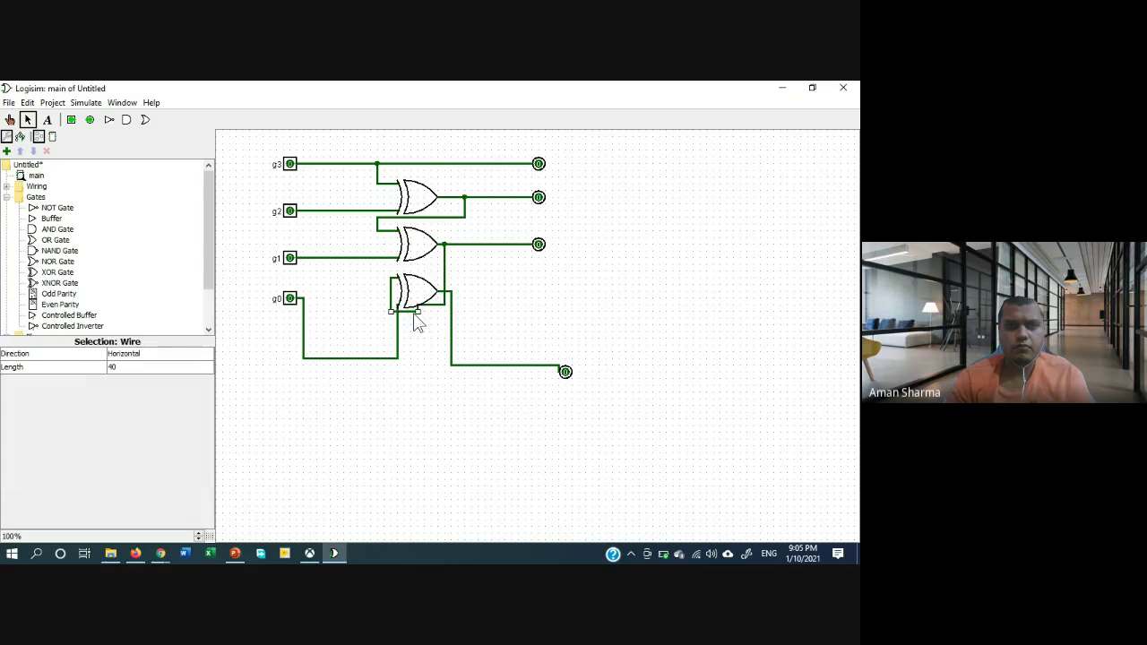
pyautogui.moveTo(412, 313); pyautogui.dragTo(403, 270)
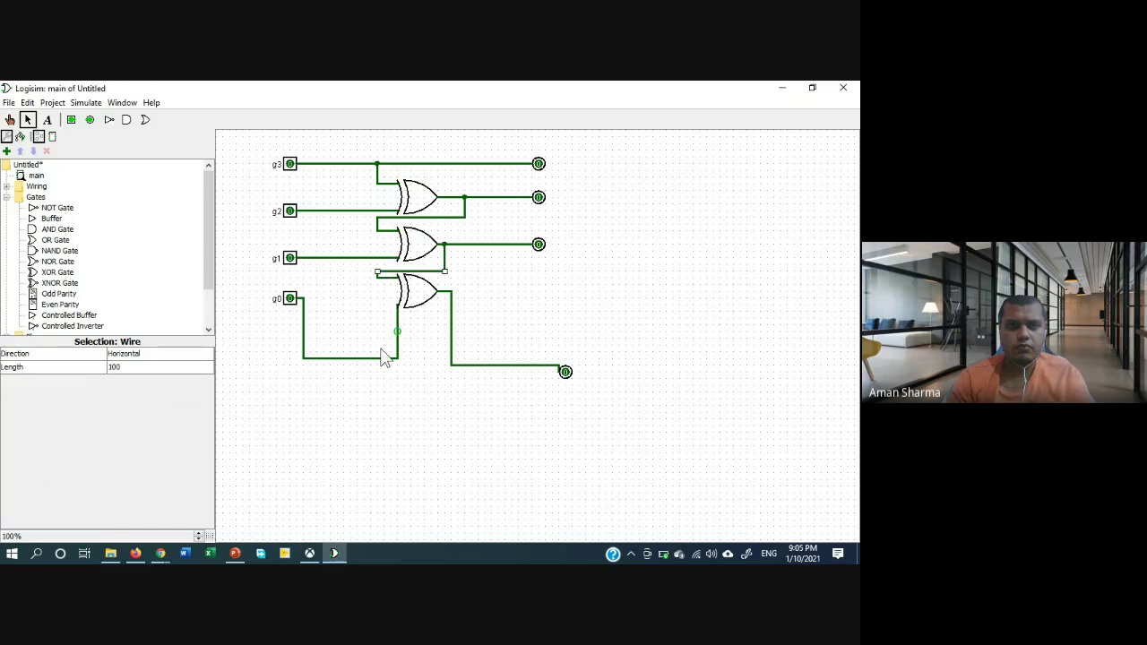
# Remove input g0's old looping wire and the stray vertical piece, and rewire g0 directly into the third XOR gate's lower input
pyautogui.click(373, 318)
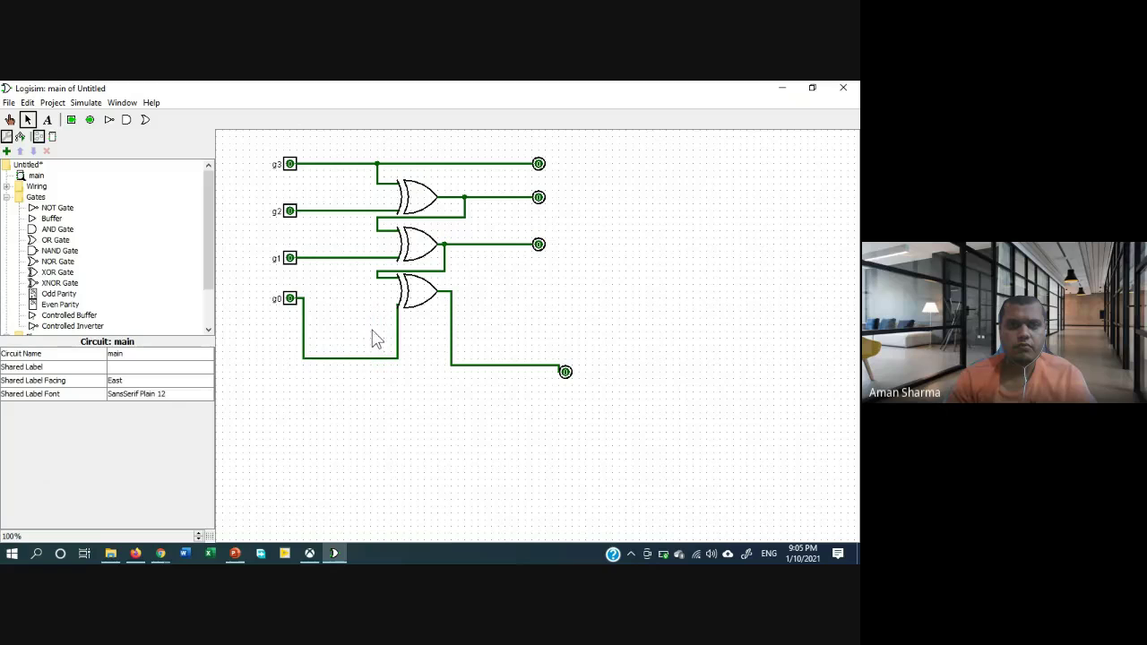
pyautogui.moveTo(356, 359); pyautogui.dragTo(358, 298)
pyautogui.click(397, 333)
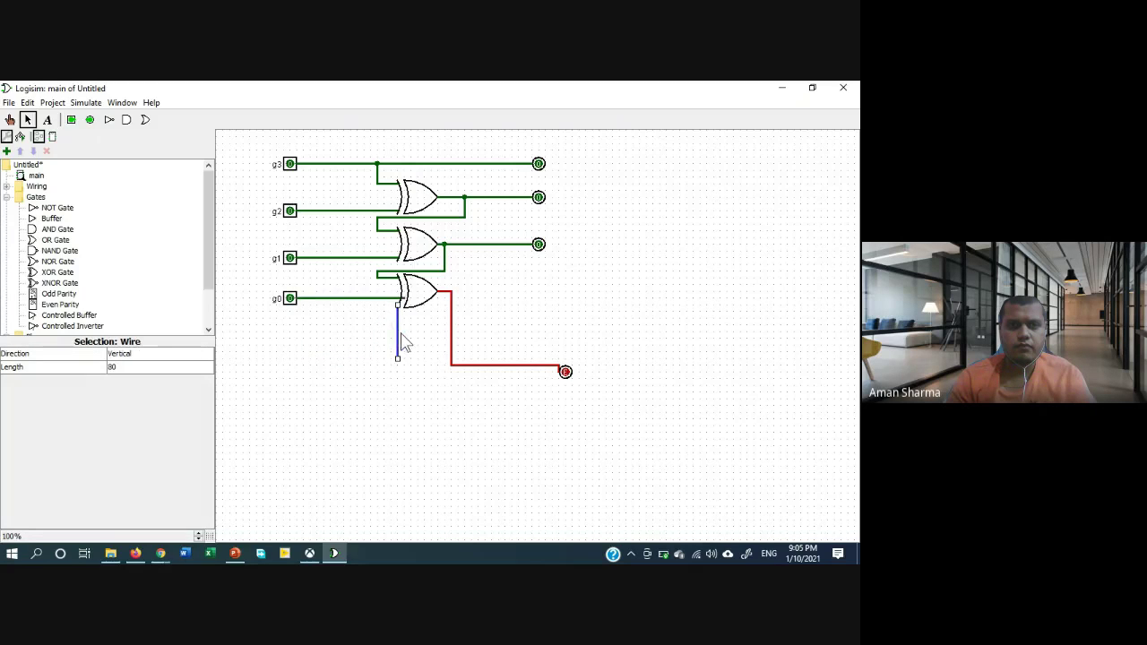
pyautogui.press('Delete')
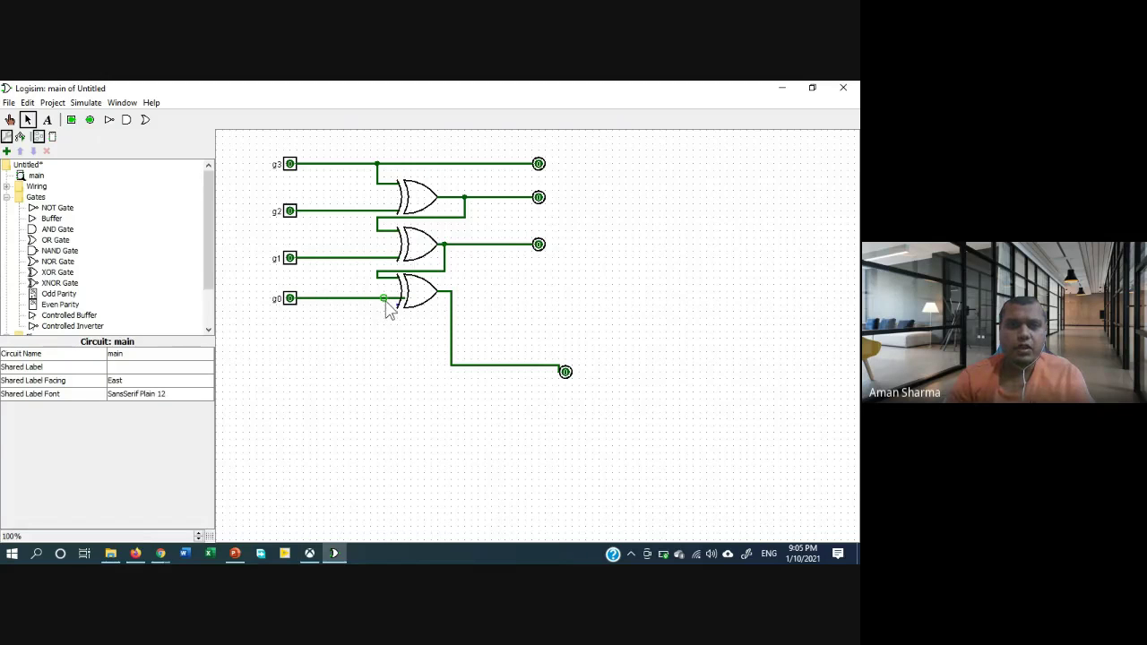
pyautogui.click(392, 299)
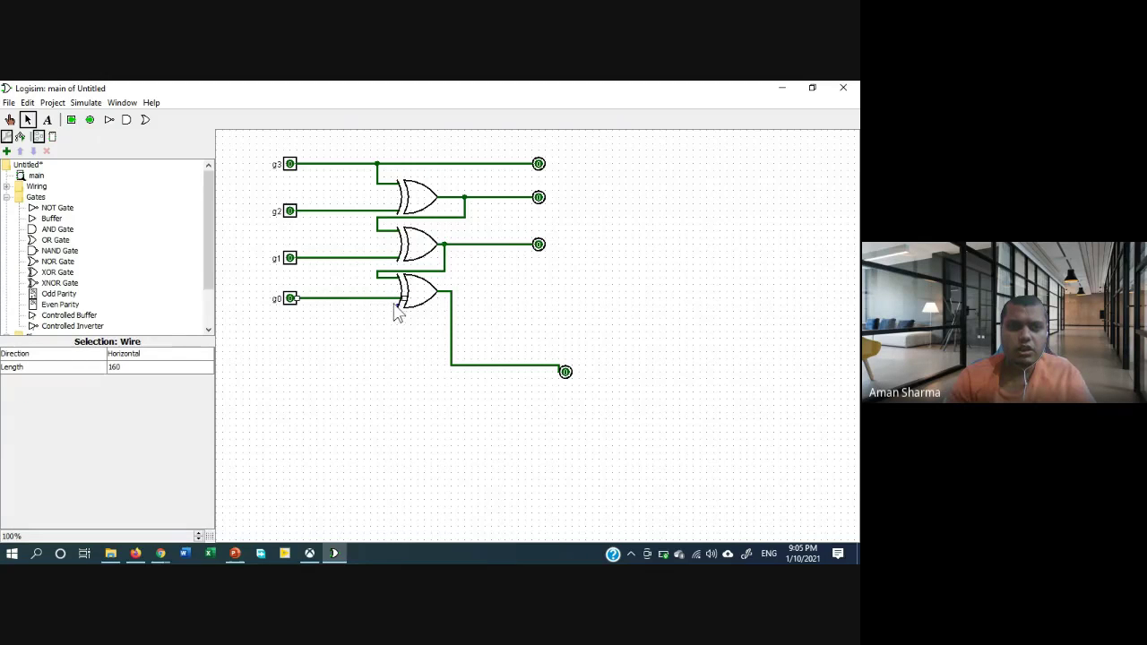
pyautogui.press('Delete')
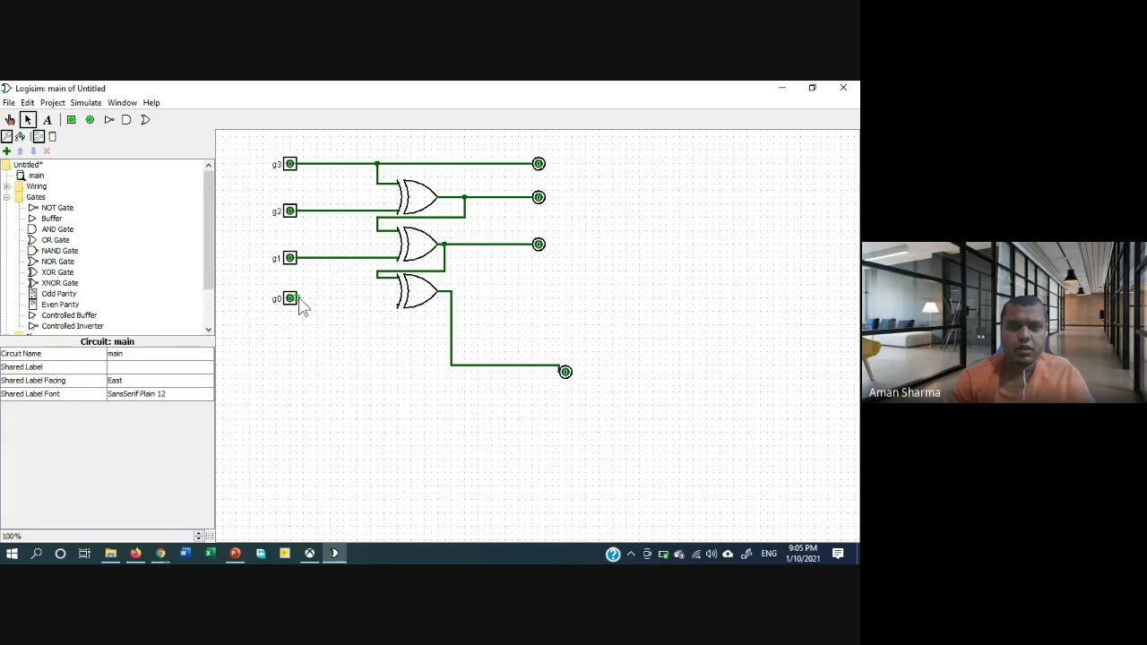
pyautogui.moveTo(297, 299); pyautogui.dragTo(400, 309)
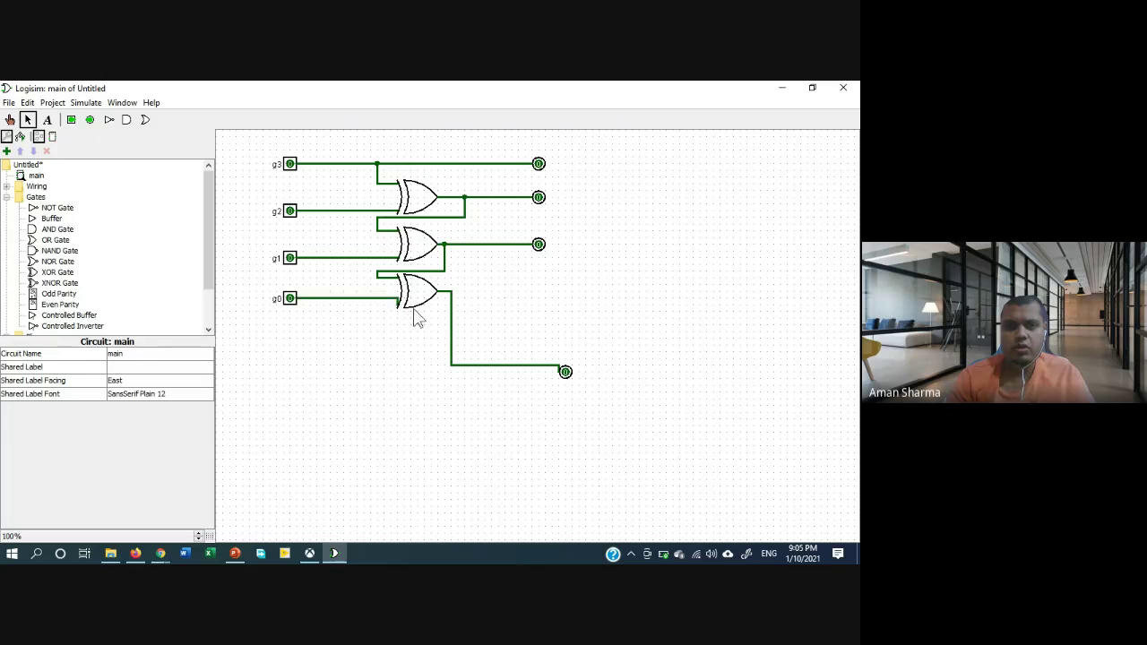
pyautogui.moveTo(484, 364); pyautogui.dragTo(484, 290)
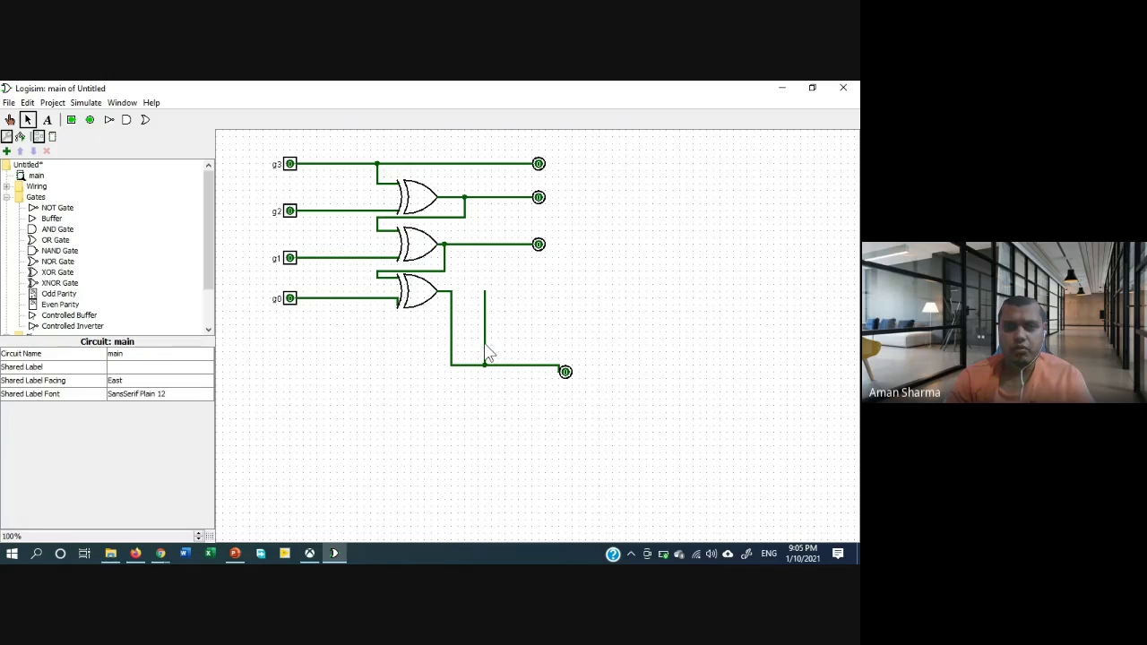
pyautogui.click(484, 351)
pyautogui.press('Delete')
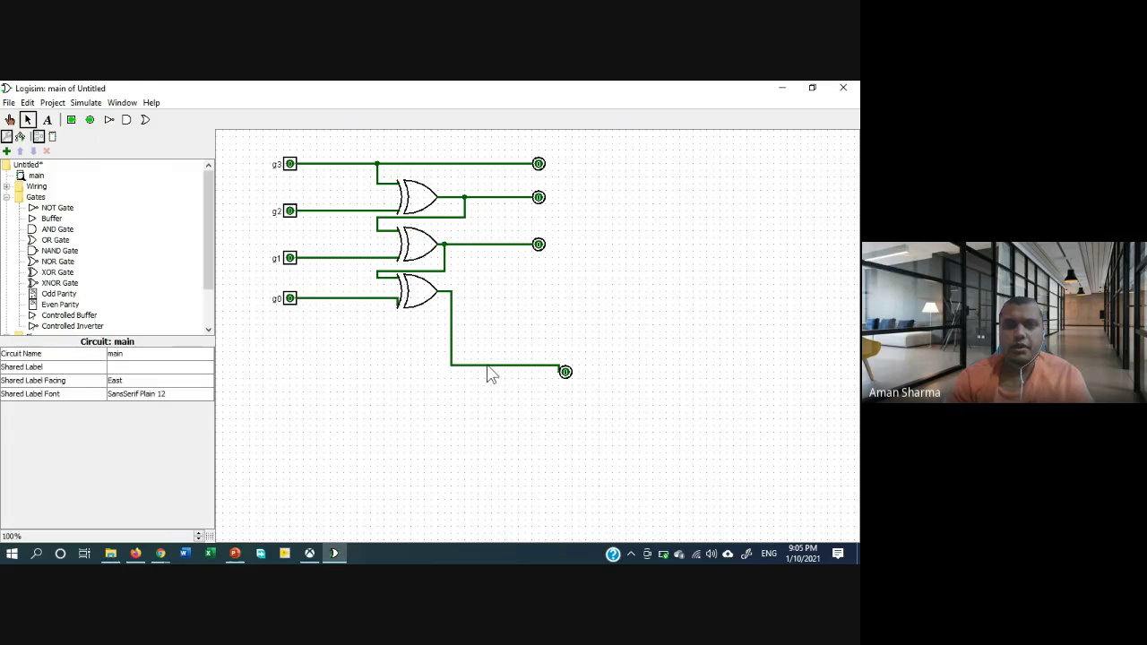
# Straighten the third XOR gate's output wire, align the fourth output pin with it, and delete the stray stub below g0's wire
pyautogui.moveTo(487, 365); pyautogui.dragTo(482, 292)
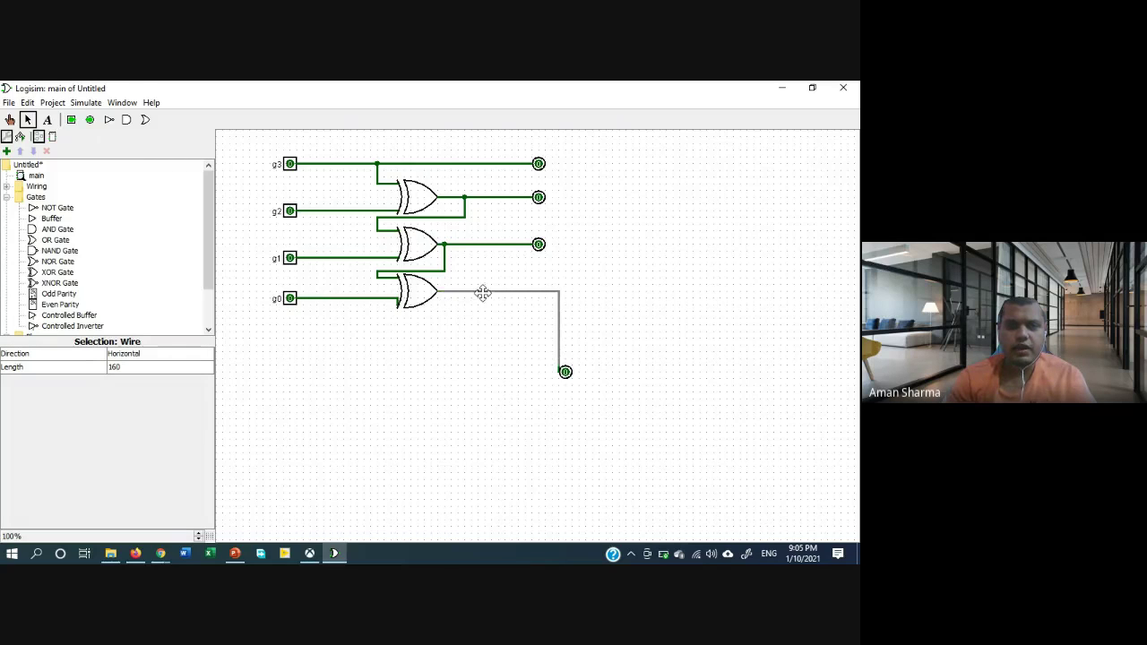
pyautogui.moveTo(564, 371); pyautogui.dragTo(538, 291)
pyautogui.click(565, 352)
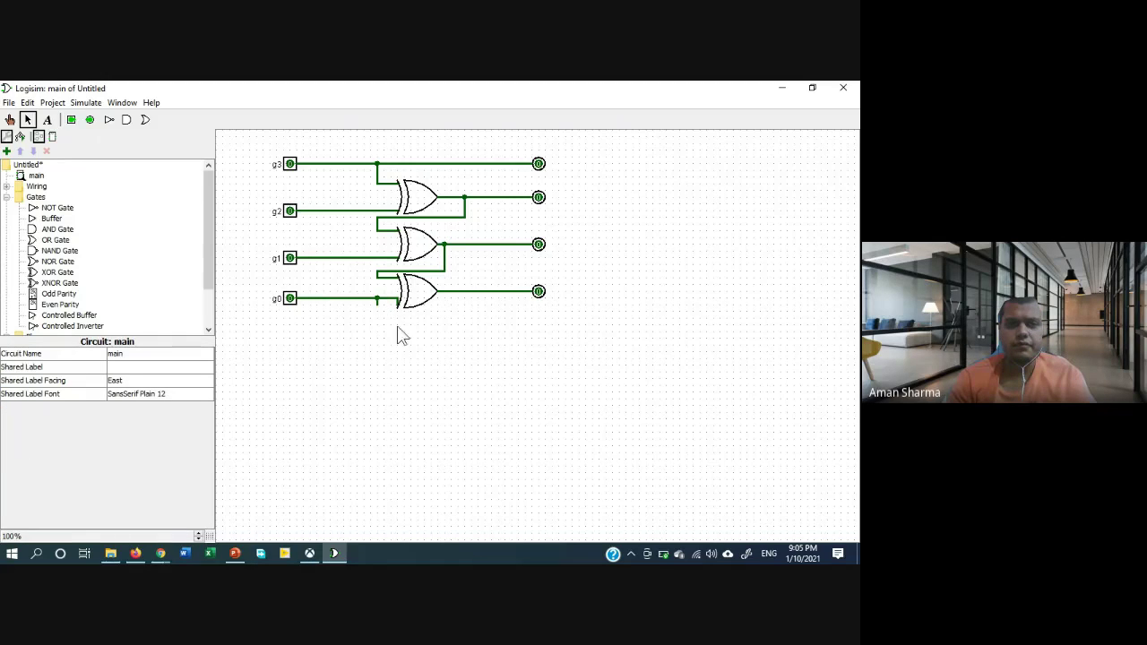
pyautogui.click(379, 308)
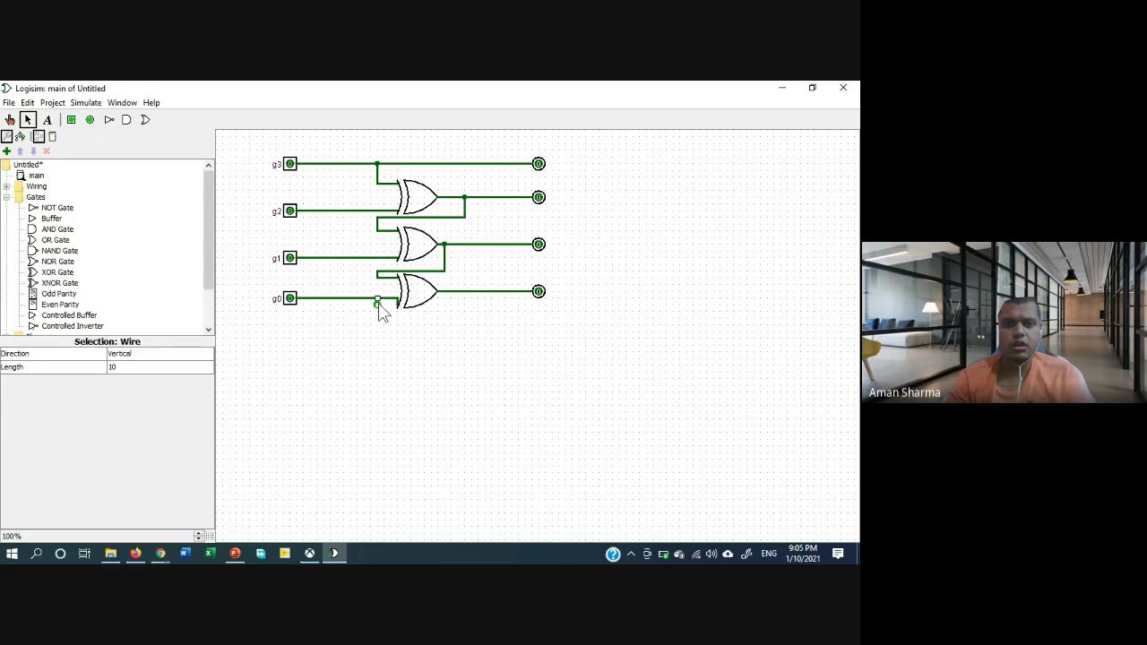
pyautogui.click(386, 315)
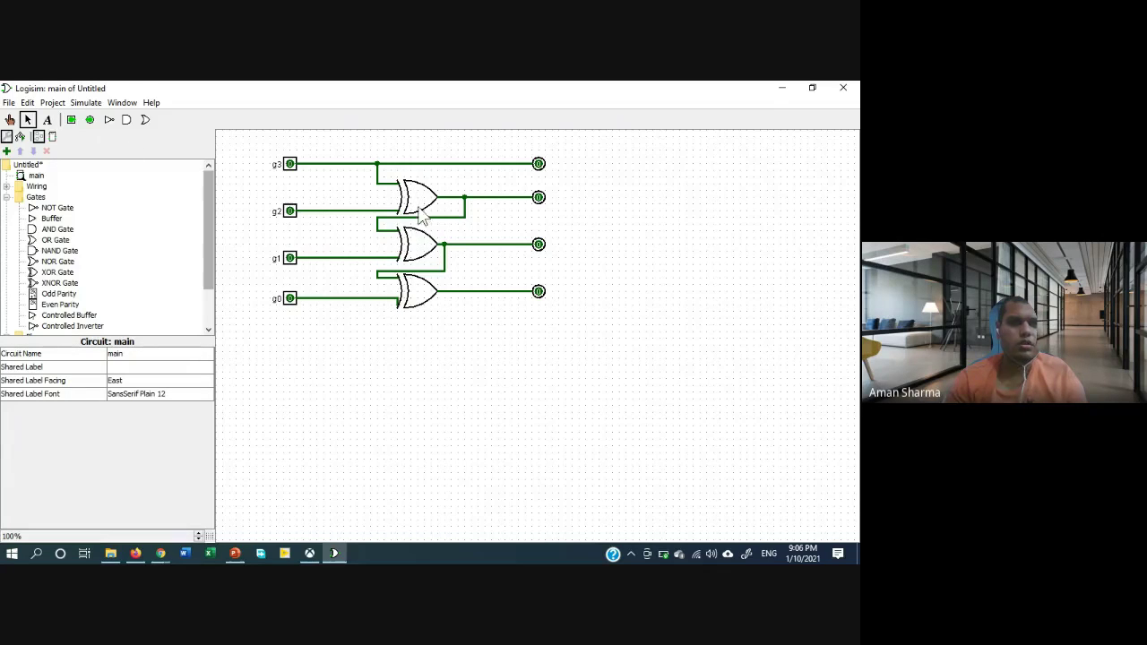
# Label the first output pin b3 and the second output pin b2
pyautogui.click(539, 165)
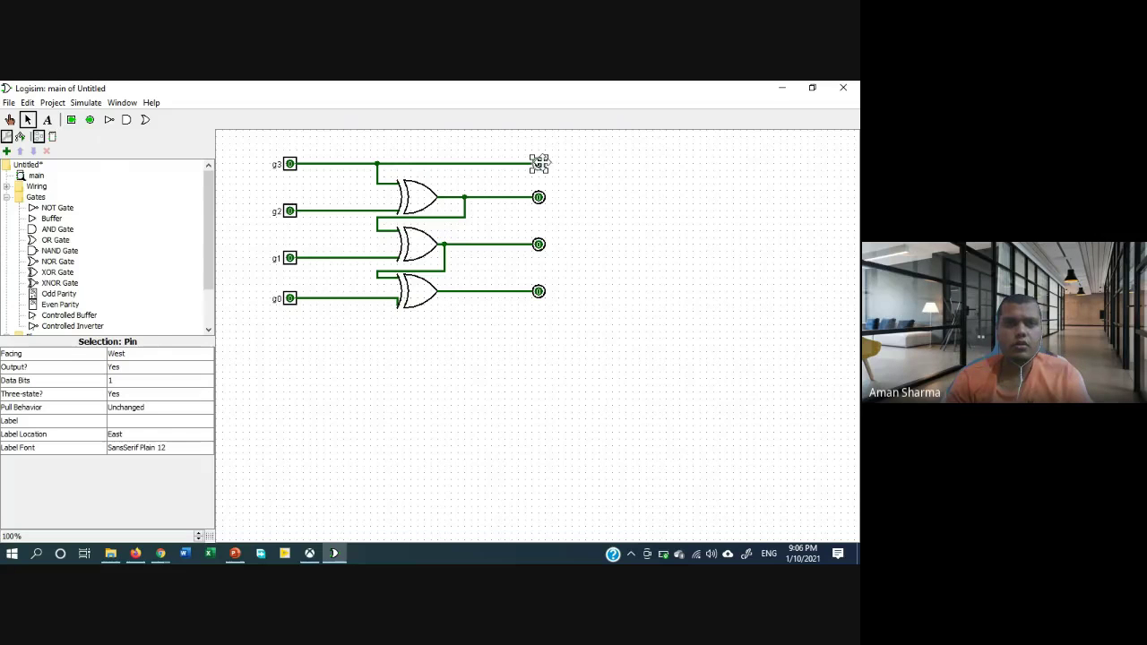
pyautogui.click(154, 420)
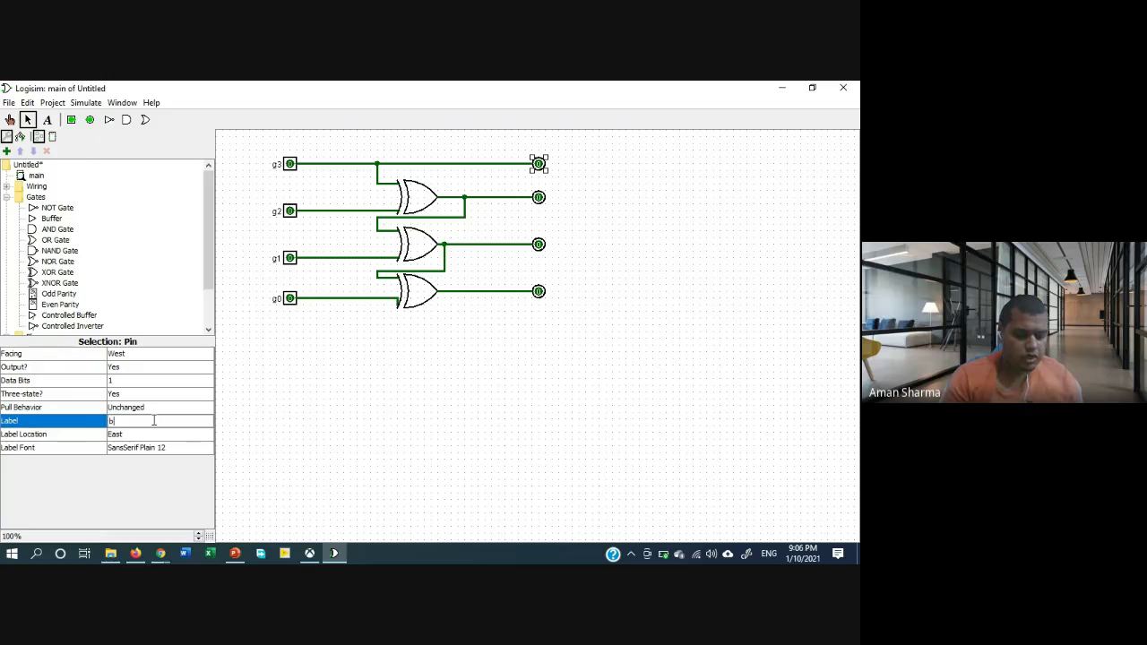
pyautogui.write('b3')
pyautogui.press('Return')
pyautogui.click(539, 198)
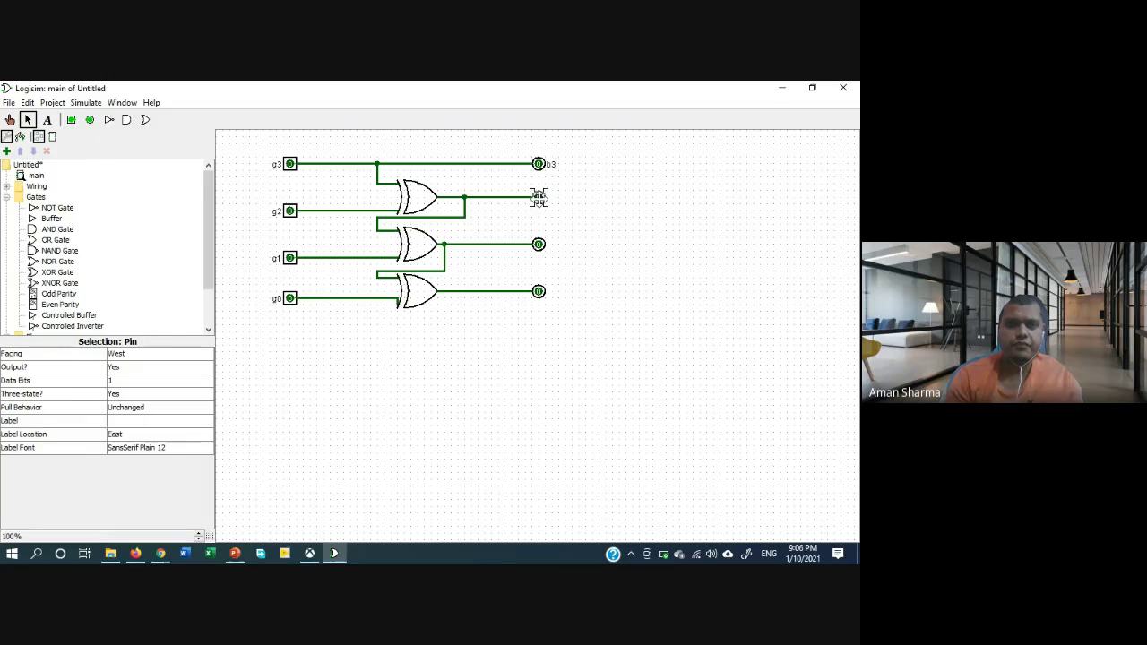
pyautogui.click(149, 422)
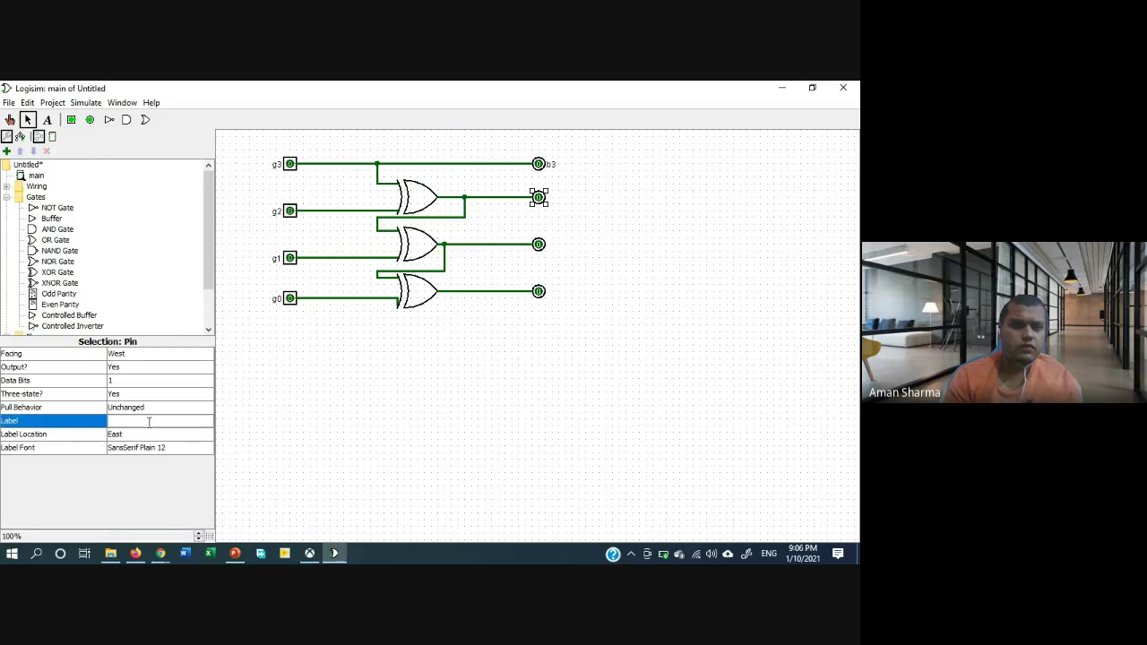
pyautogui.write('b2')
pyautogui.press('Return')
# Label the third output pin b1 and the fourth output pin b0
pyautogui.click(538, 245)
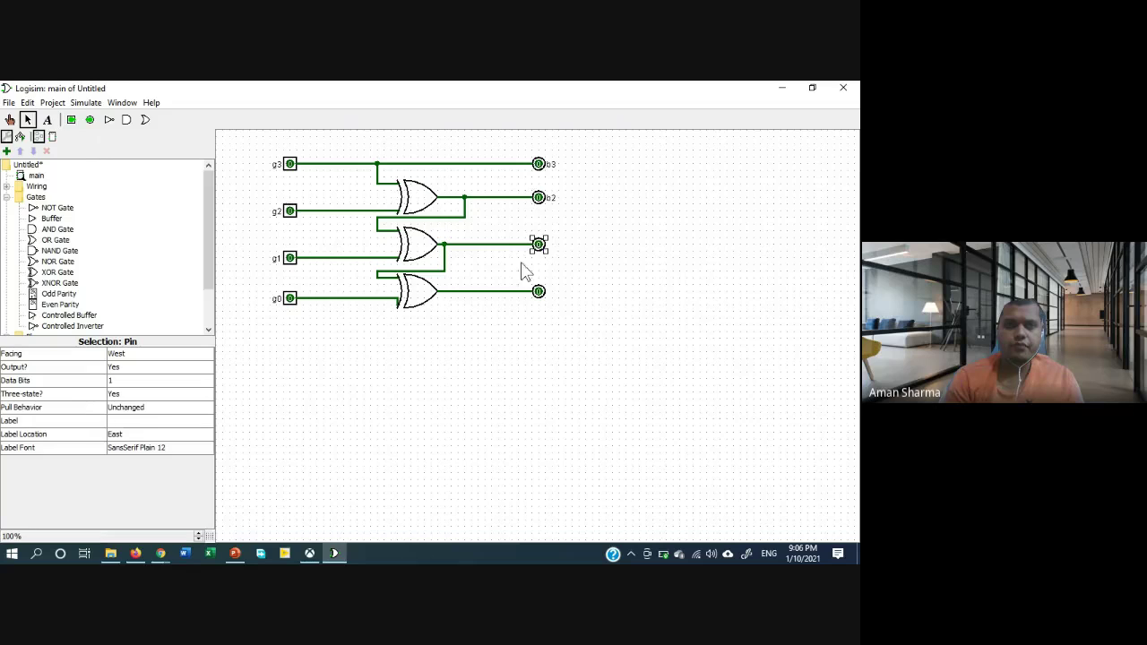
pyautogui.click(125, 408)
pyautogui.click(113, 419)
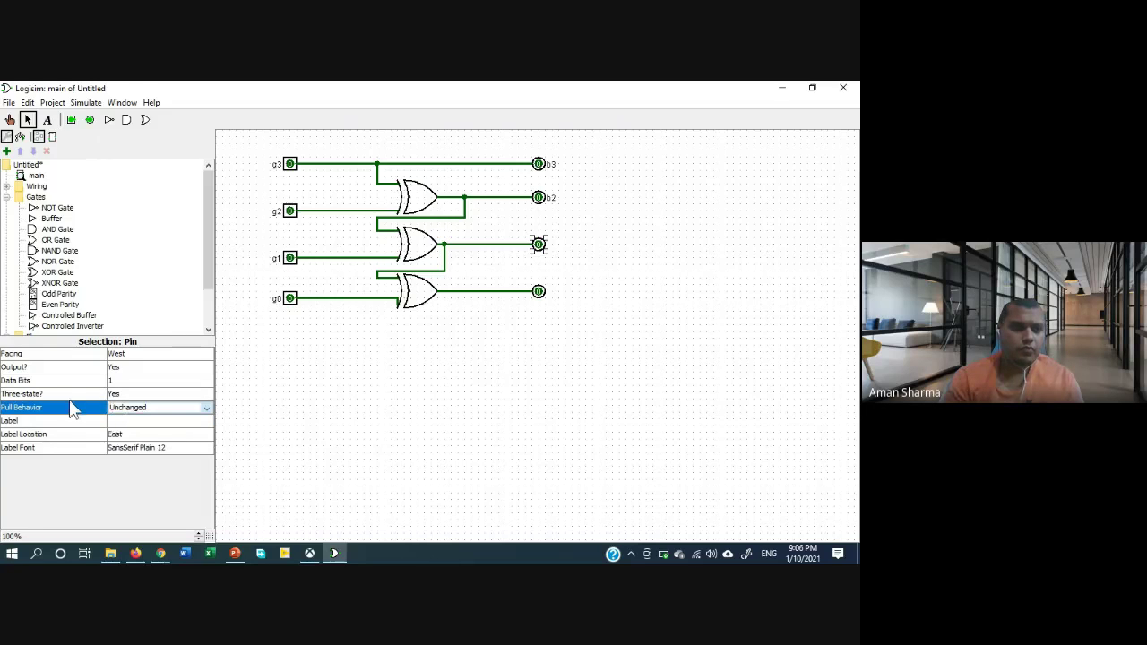
pyautogui.click(115, 421)
pyautogui.write('b1')
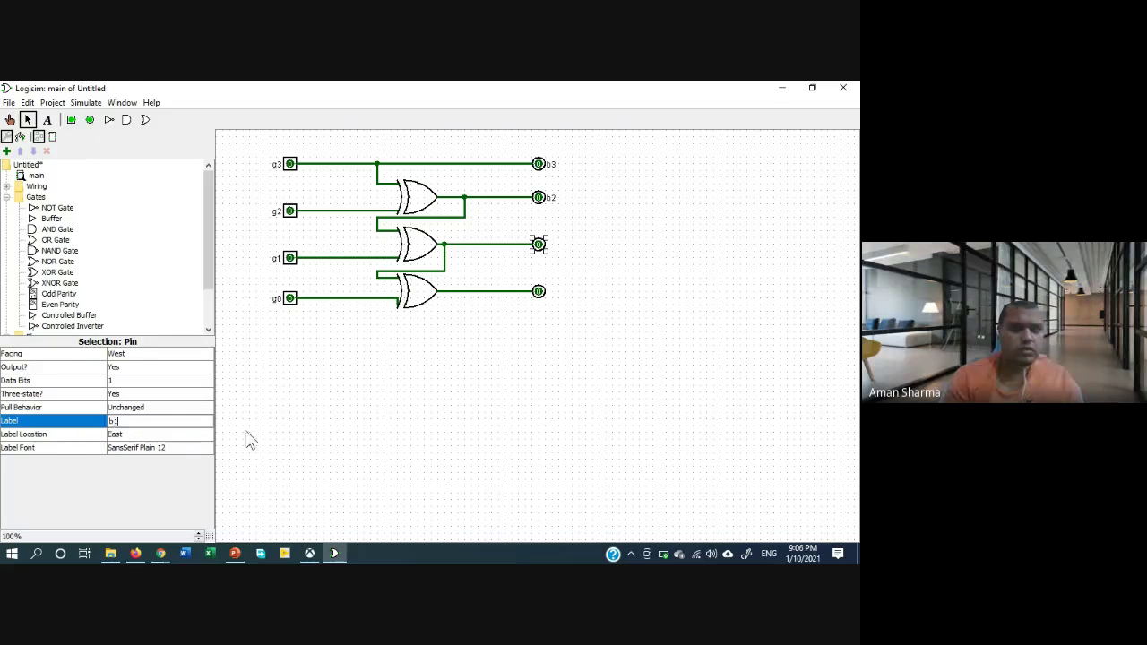
pyautogui.press('Return')
pyautogui.click(539, 291)
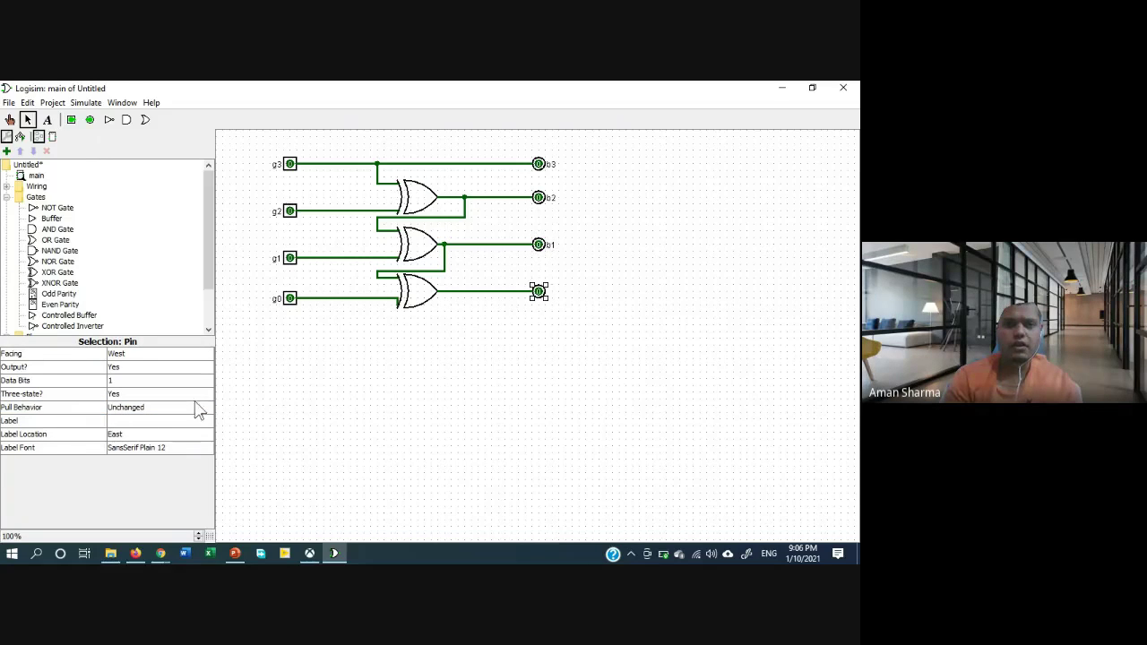
pyautogui.click(142, 421)
pyautogui.write('b')
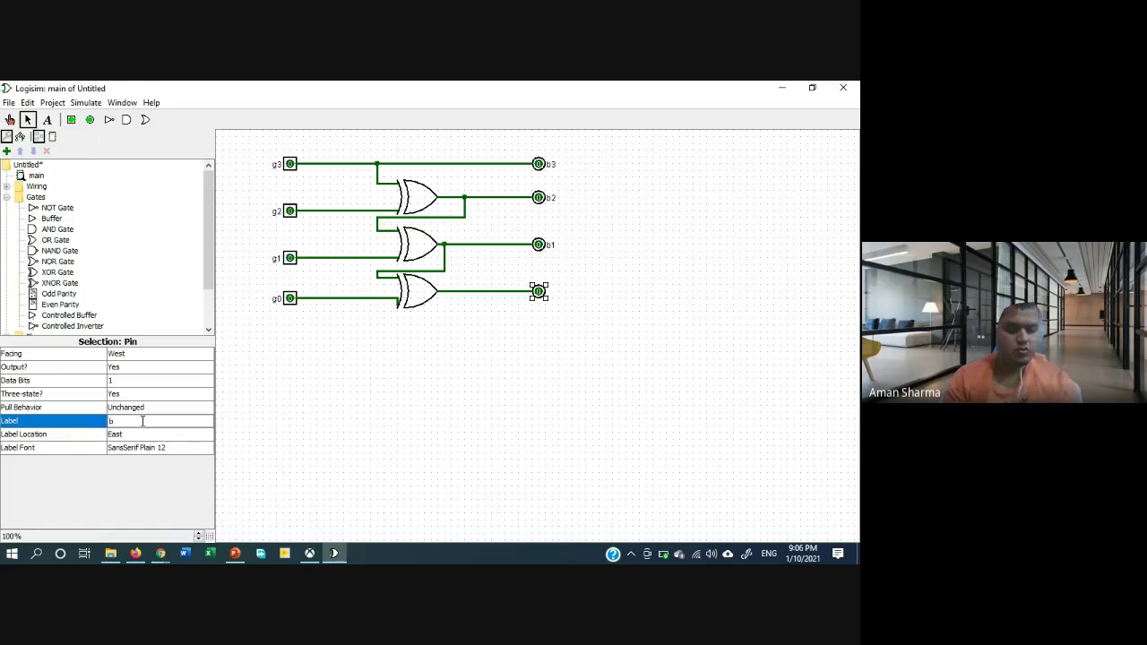
pyautogui.write('0')
pyautogui.click(255, 443)
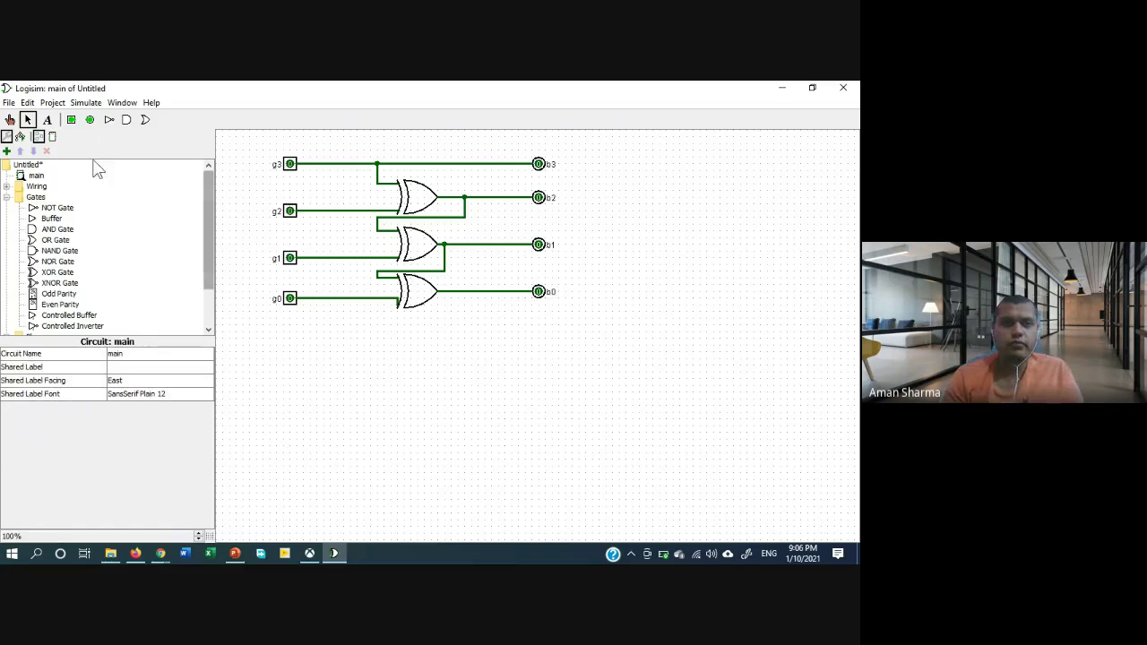
# Simulate the circuit by setting all four inputs g3 to g0 to 1, and return g2 and g3 to 0
pyautogui.click(10, 119)
pyautogui.click(289, 164)
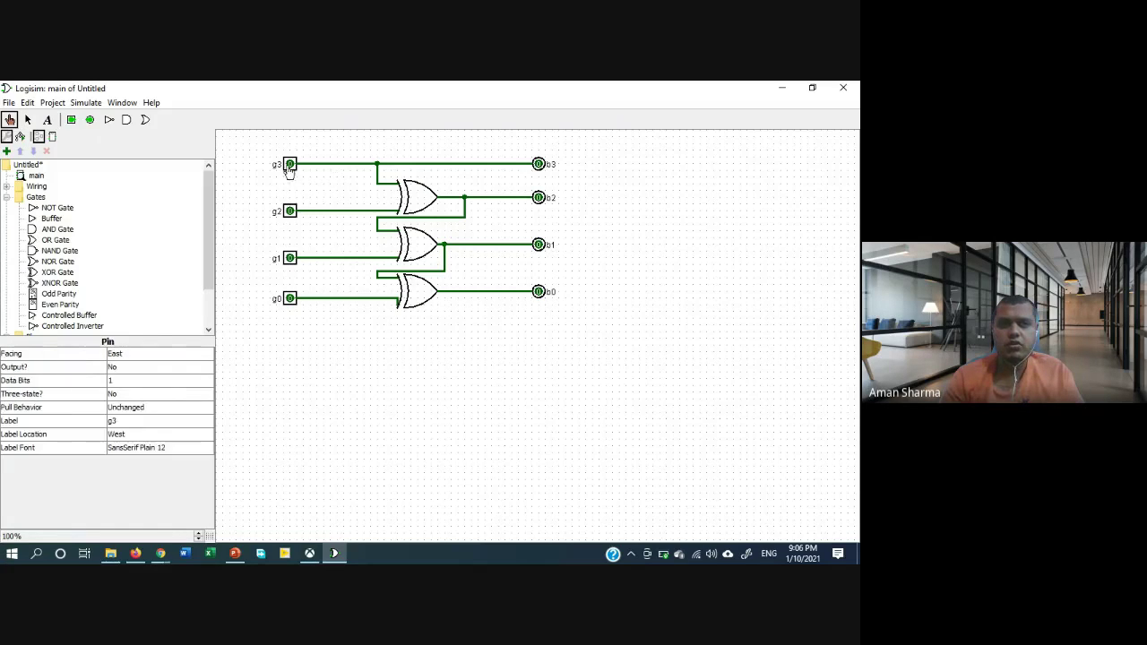
pyautogui.click(291, 212)
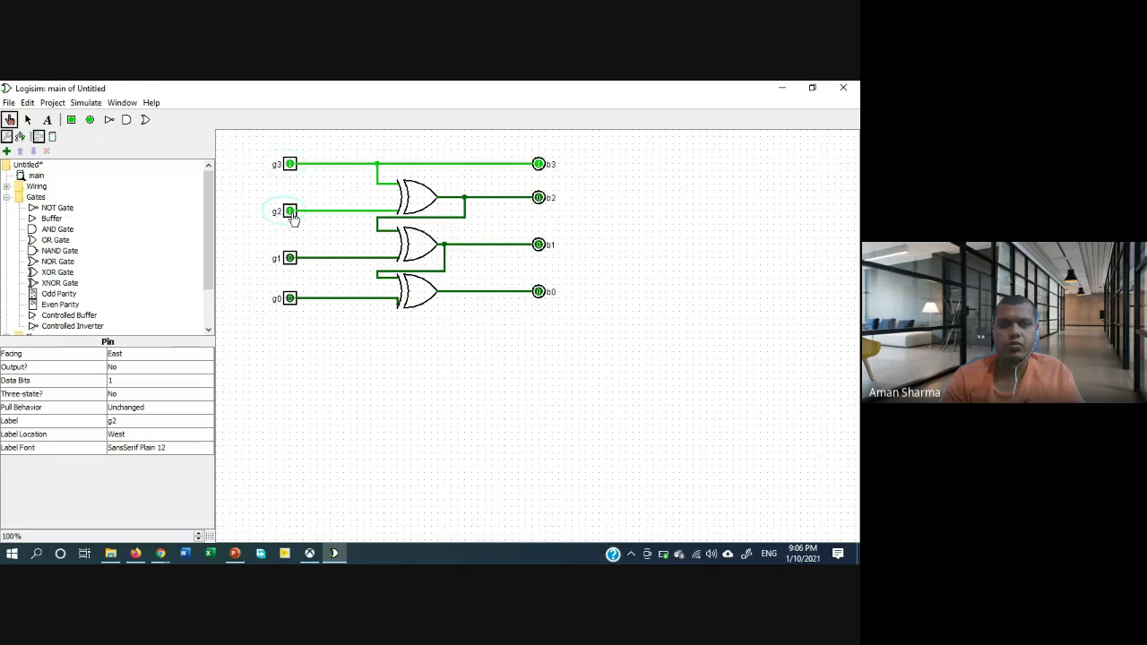
pyautogui.click(290, 258)
pyautogui.click(290, 299)
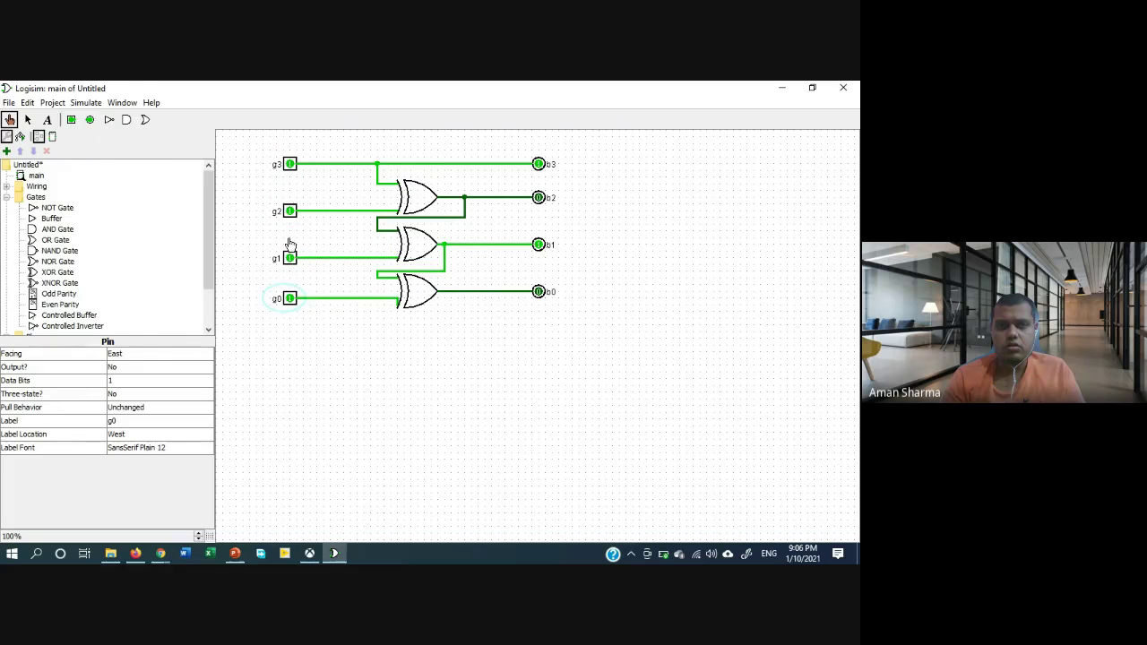
pyautogui.click(290, 213)
pyautogui.click(289, 165)
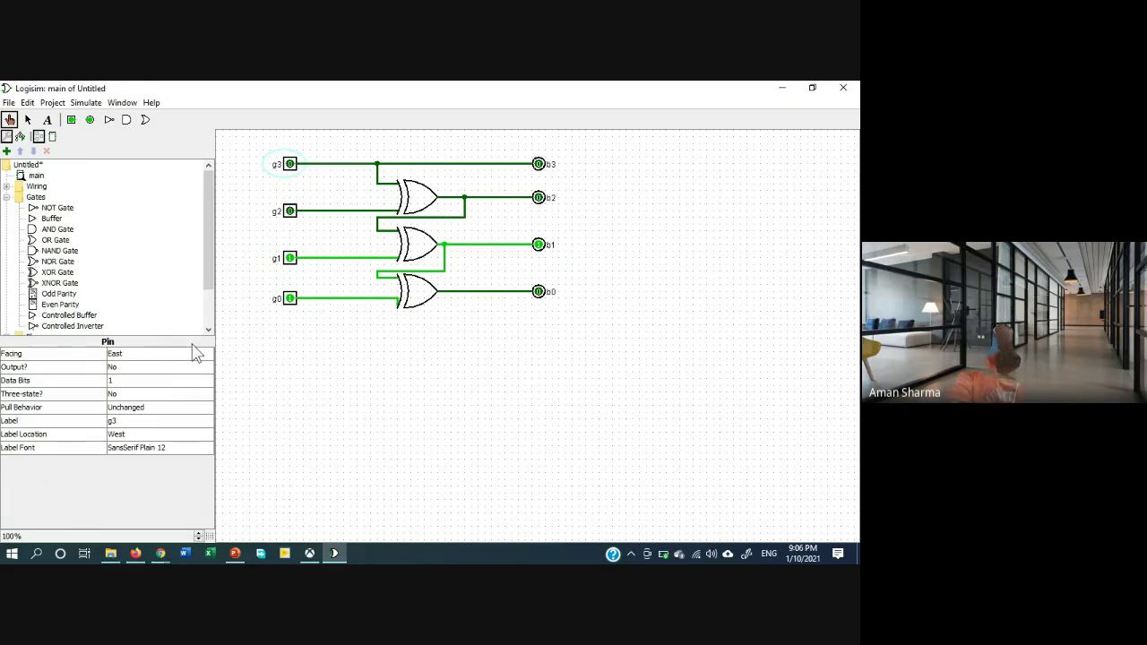
# Switch to the PowerPoint slide show and handwrite the conversion of Gray code 1010 to binary 1100 below the equations
pyautogui.hotkey('alt', 'Tab')
pyautogui.click(358, 284)
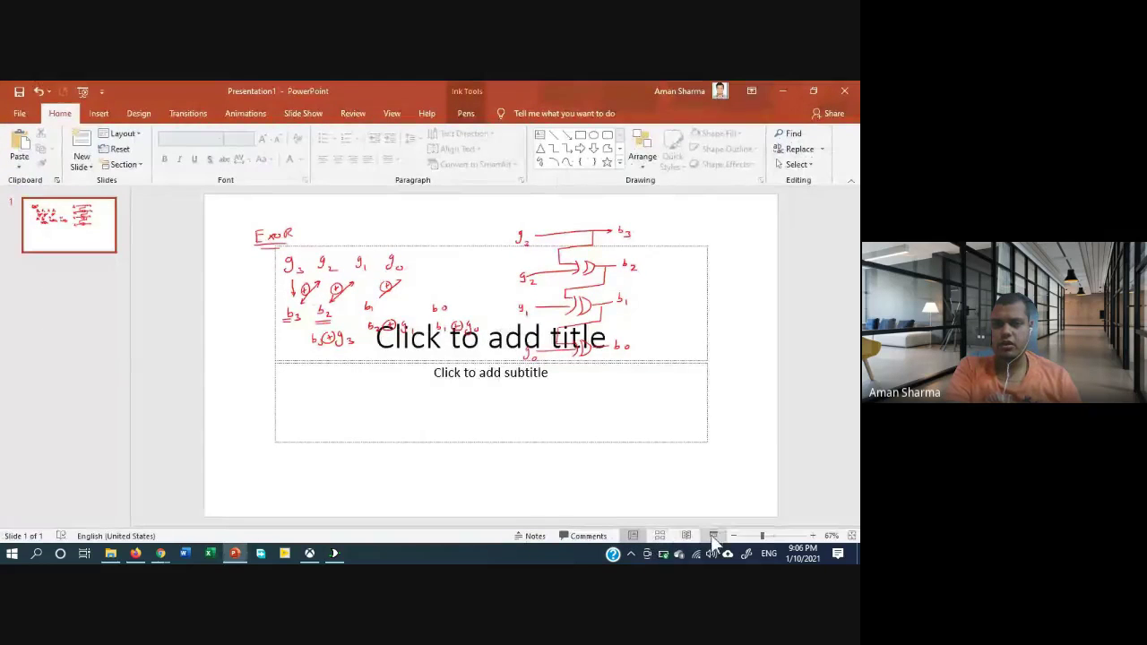
pyautogui.click(712, 535)
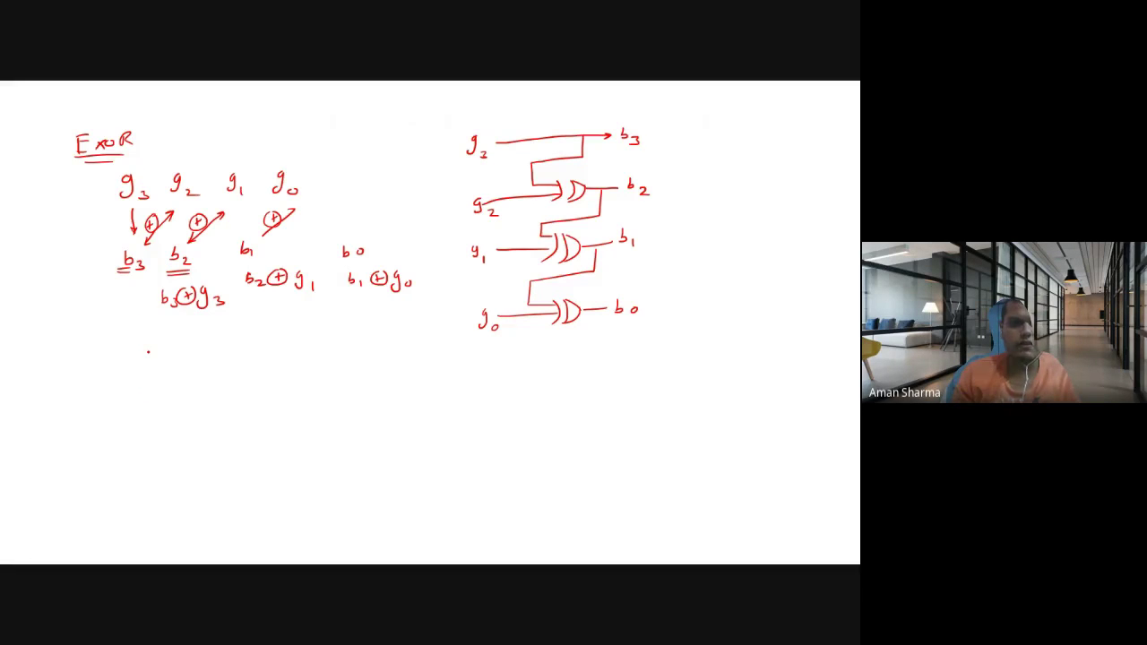
pyautogui.moveTo(170, 350); pyautogui.dragTo(169, 352)
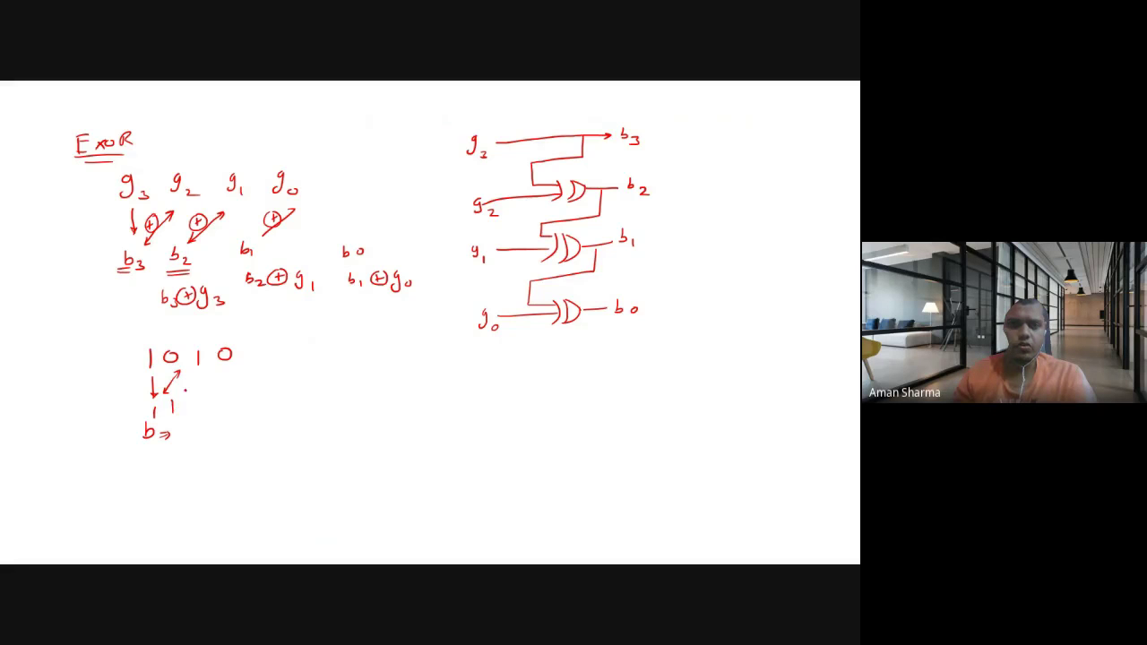
pyautogui.moveTo(179, 392); pyautogui.dragTo(201, 380)
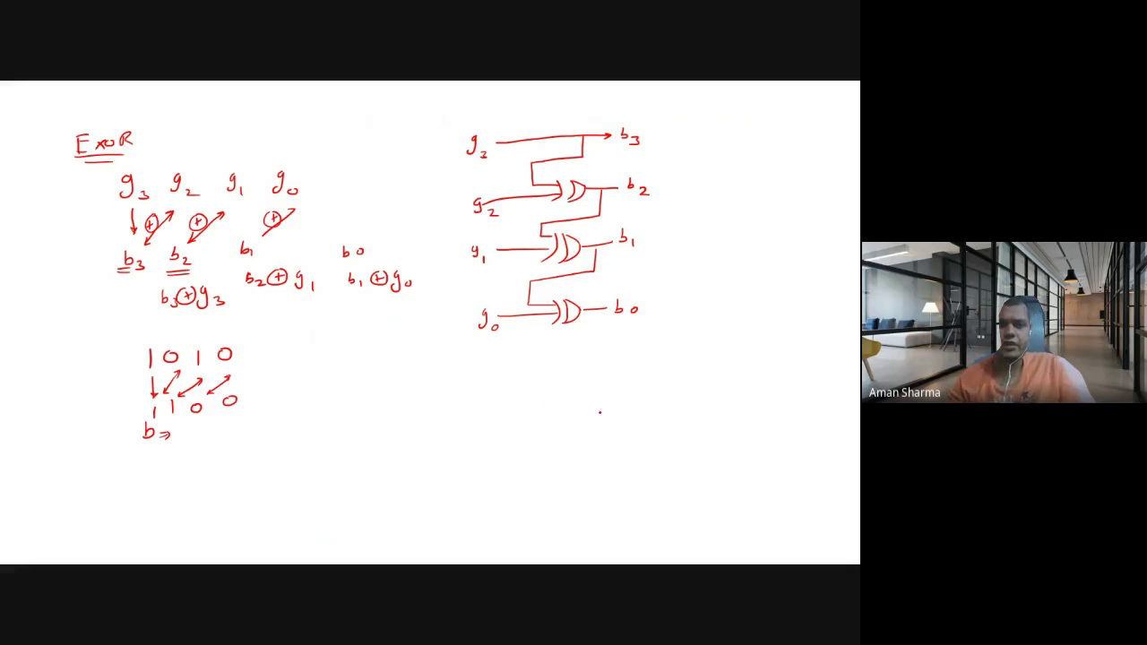
# Switch back to Logisim, set g3 to 1 and g0 to 0 for input 1010, compare with the slide, and reselect the Edit tool
pyautogui.hotkey('alt', 'Tab')
pyautogui.hotkey('alt', 'Tab')
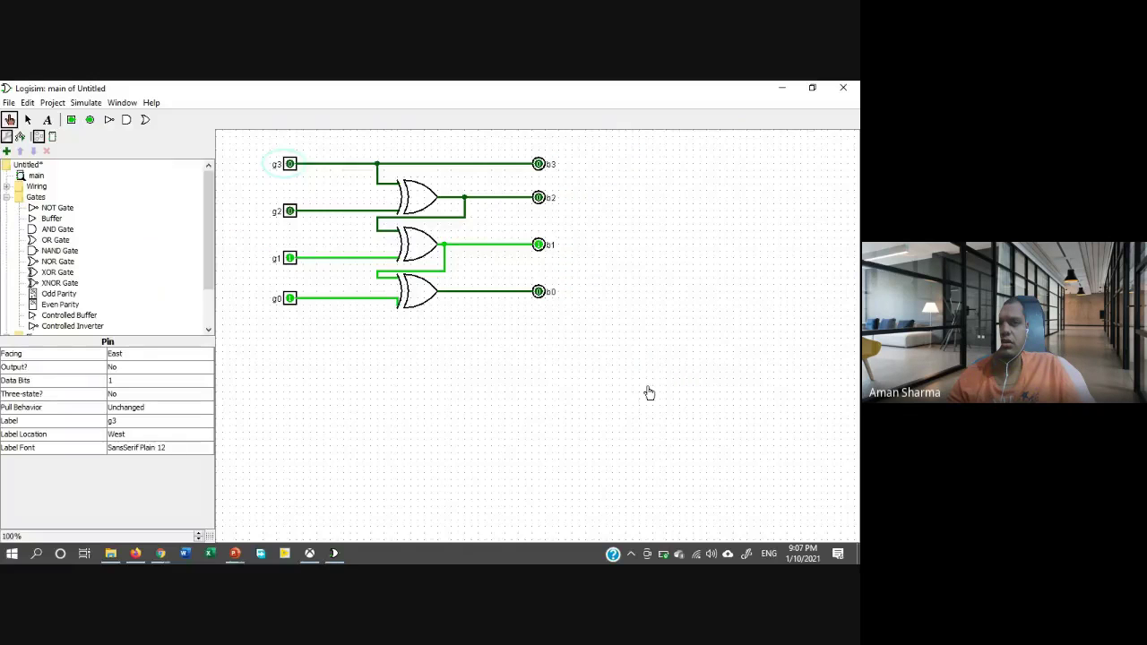
pyautogui.click(291, 165)
pyautogui.click(293, 168)
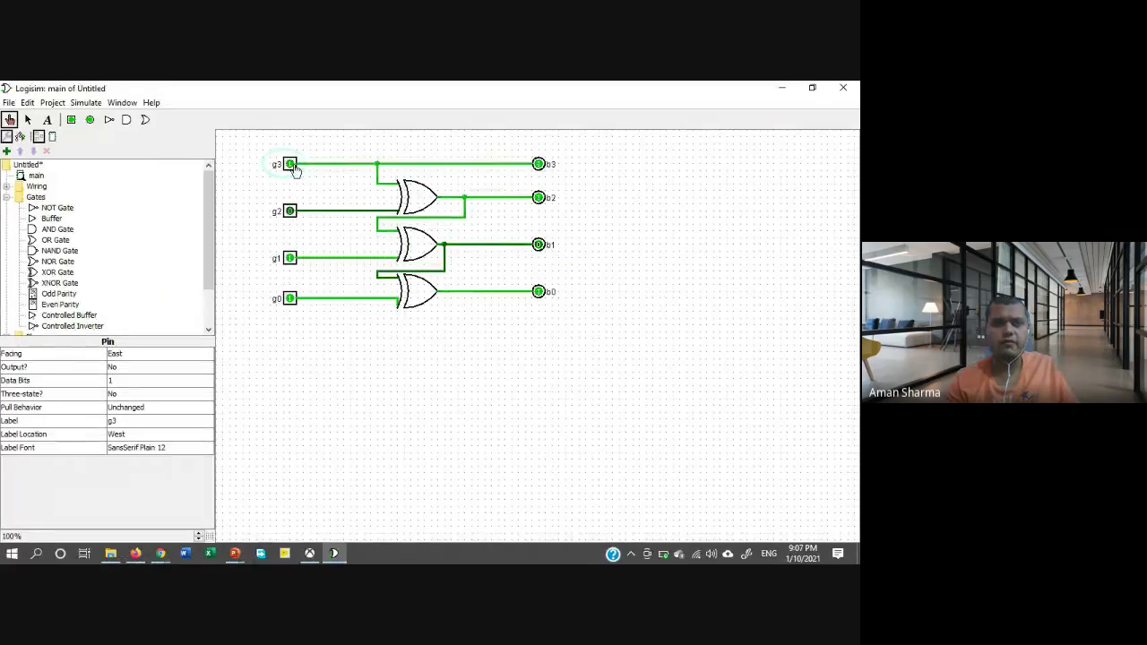
pyautogui.click(290, 298)
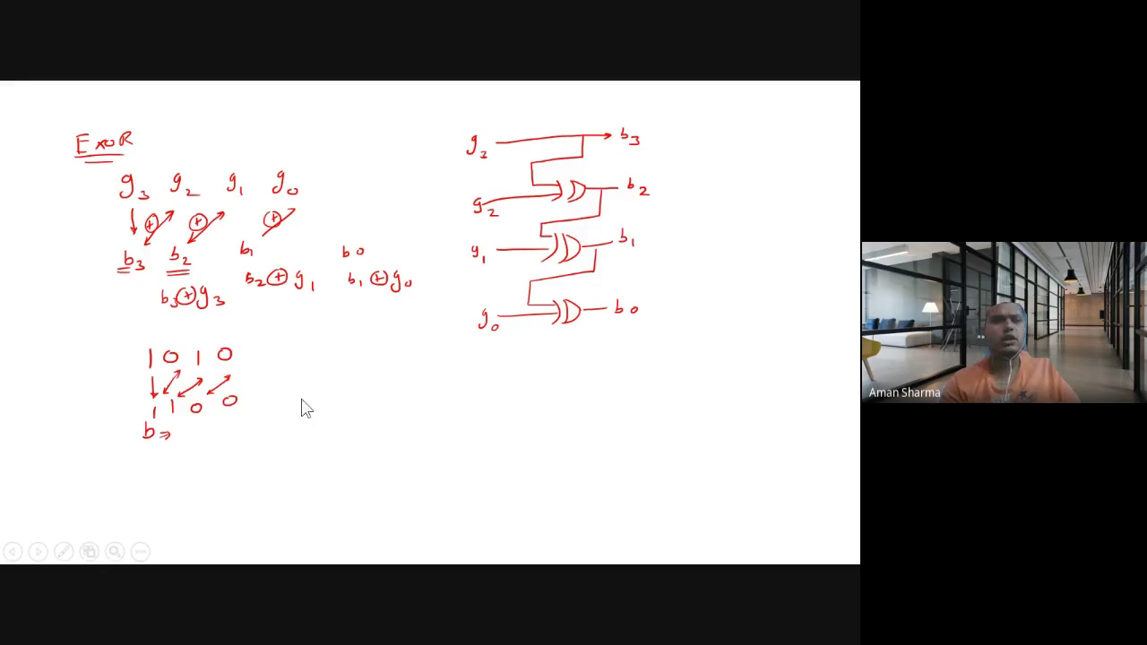
pyautogui.hotkey('alt', 'Tab')
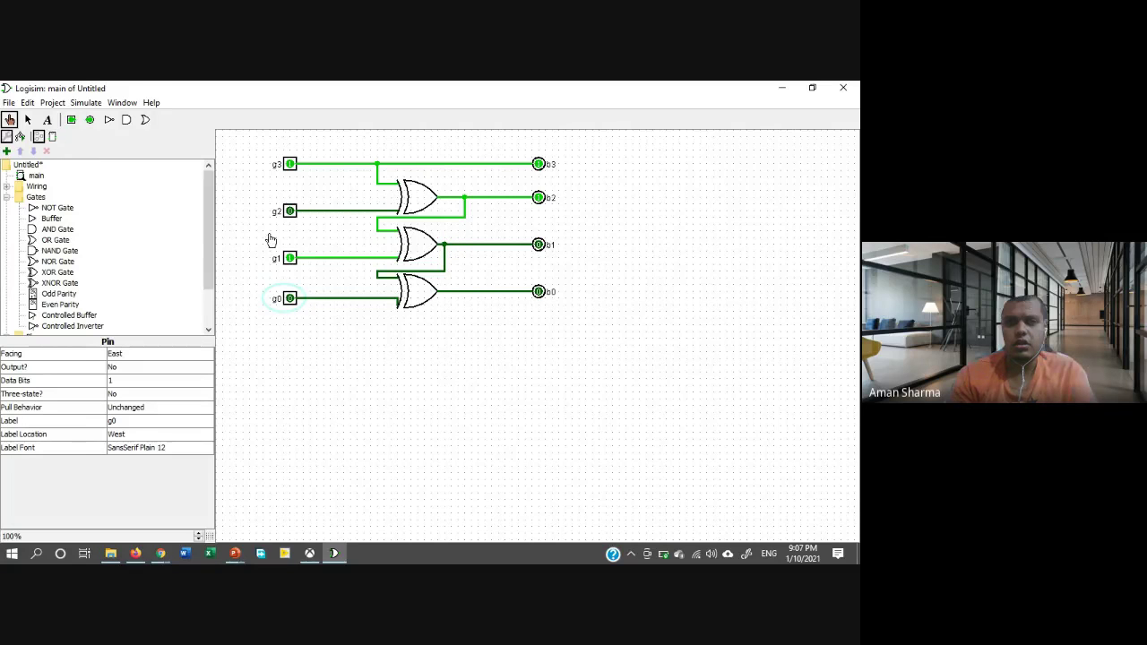
pyautogui.click(28, 119)
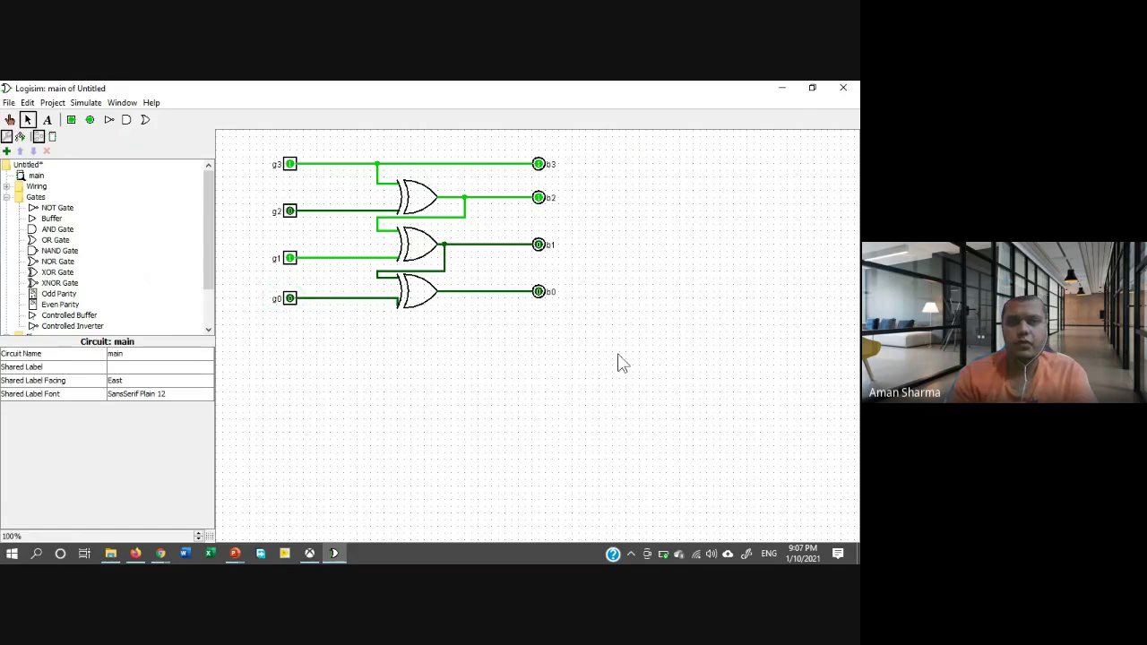
# Move the two lower XOR gates with pins g1, g0, b1 and b0 downward, leaving a gap below the first XOR gate
pyautogui.moveTo(616, 352); pyautogui.dragTo(250, 224)
pyautogui.moveTo(252, 226); pyautogui.dragTo(251, 226)
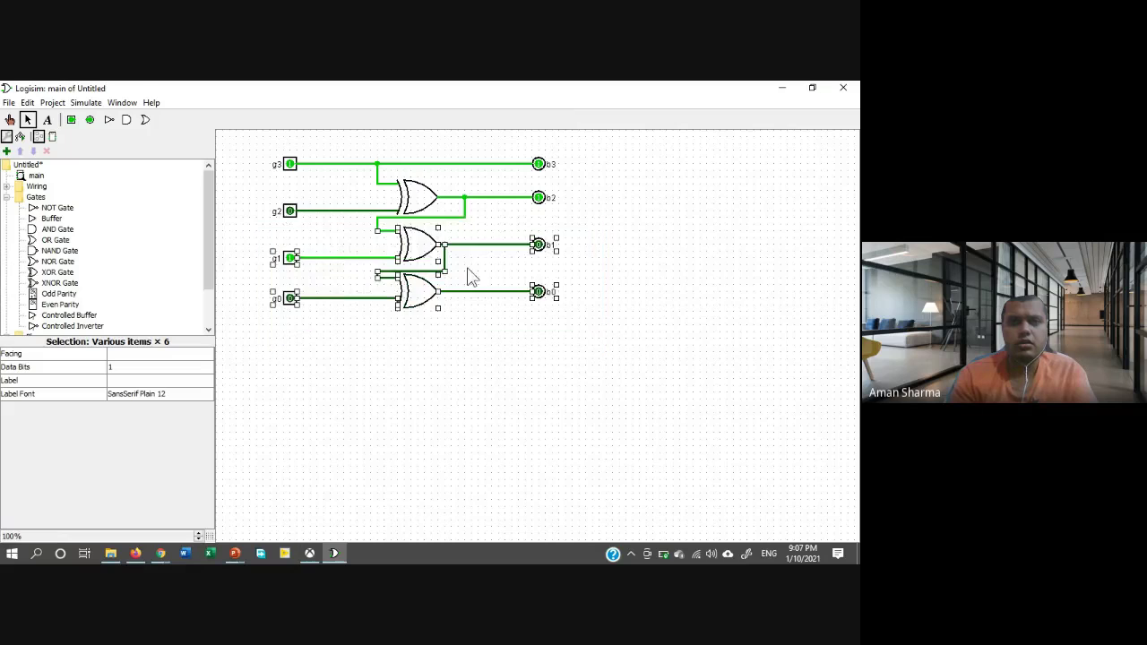
pyautogui.moveTo(417, 243); pyautogui.dragTo(409, 294)
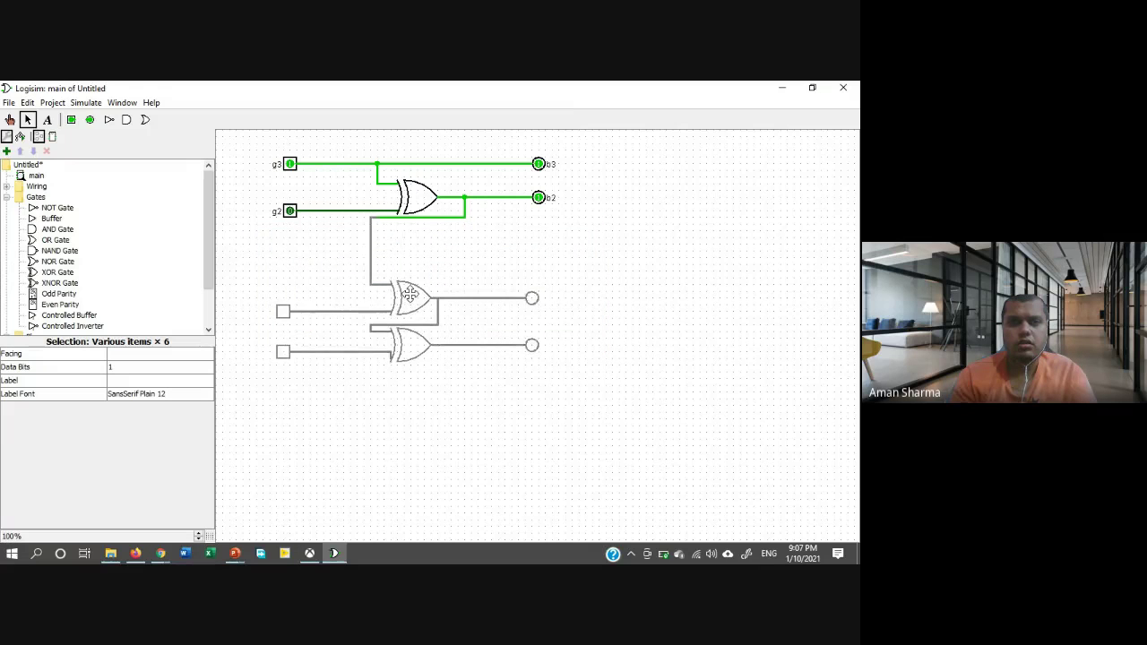
pyautogui.click(395, 242)
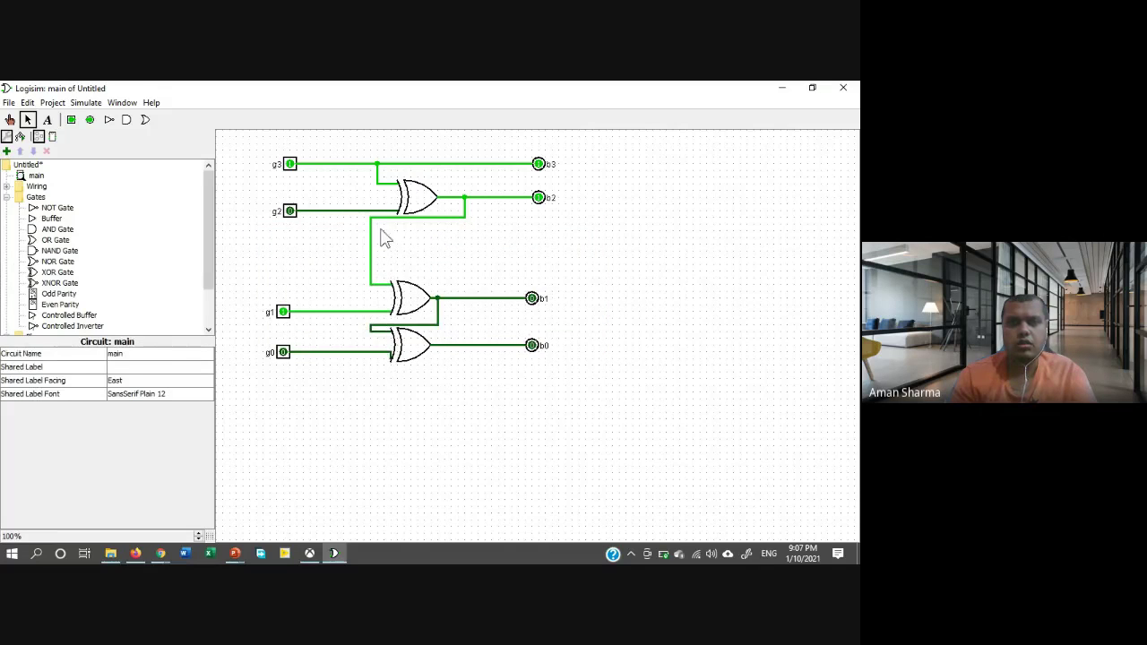
# Add a text label in the gap below the first XOR gate reading "Made By: Prof." followed by the author's full name
pyautogui.click(47, 119)
pyautogui.click(389, 240)
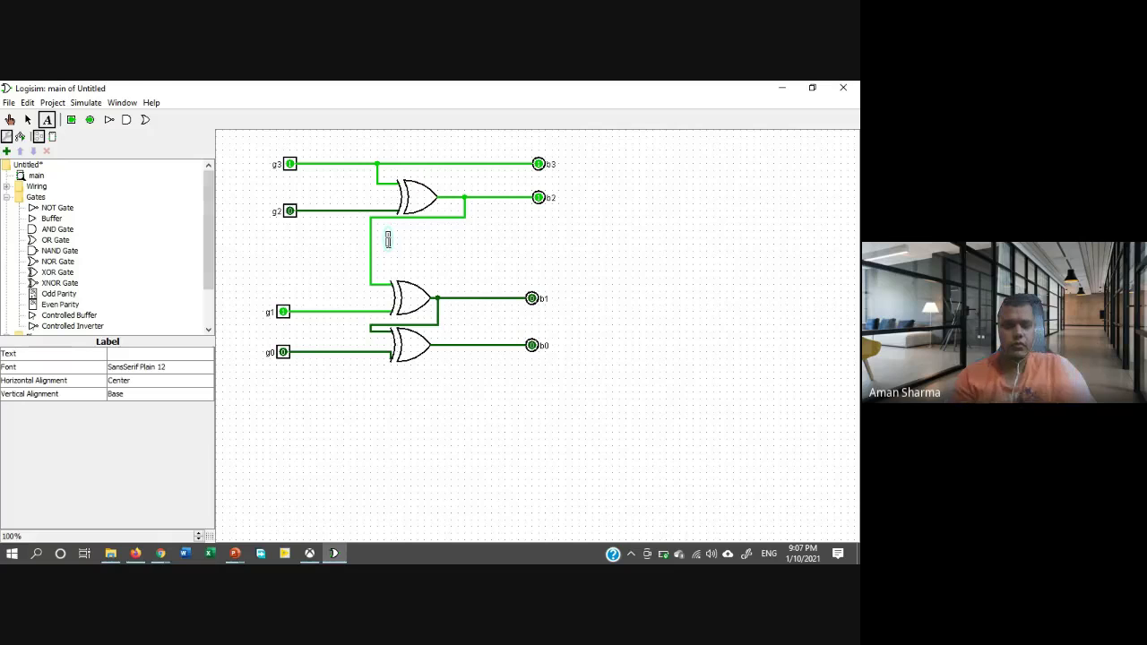
pyautogui.write('Made By')
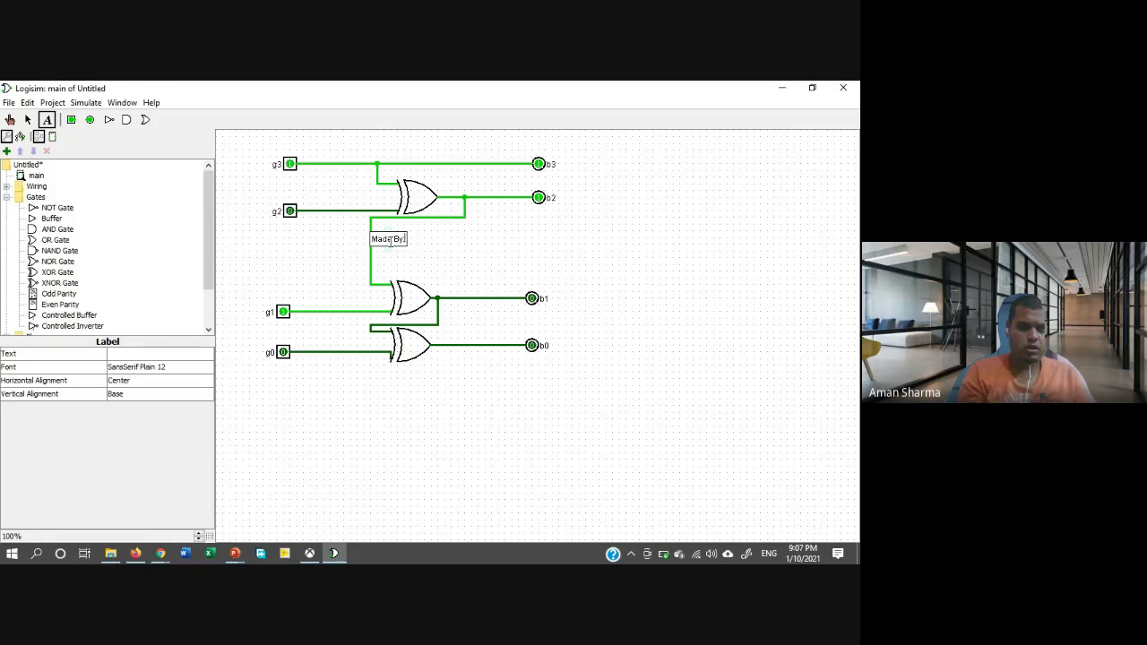
pyautogui.write(':')
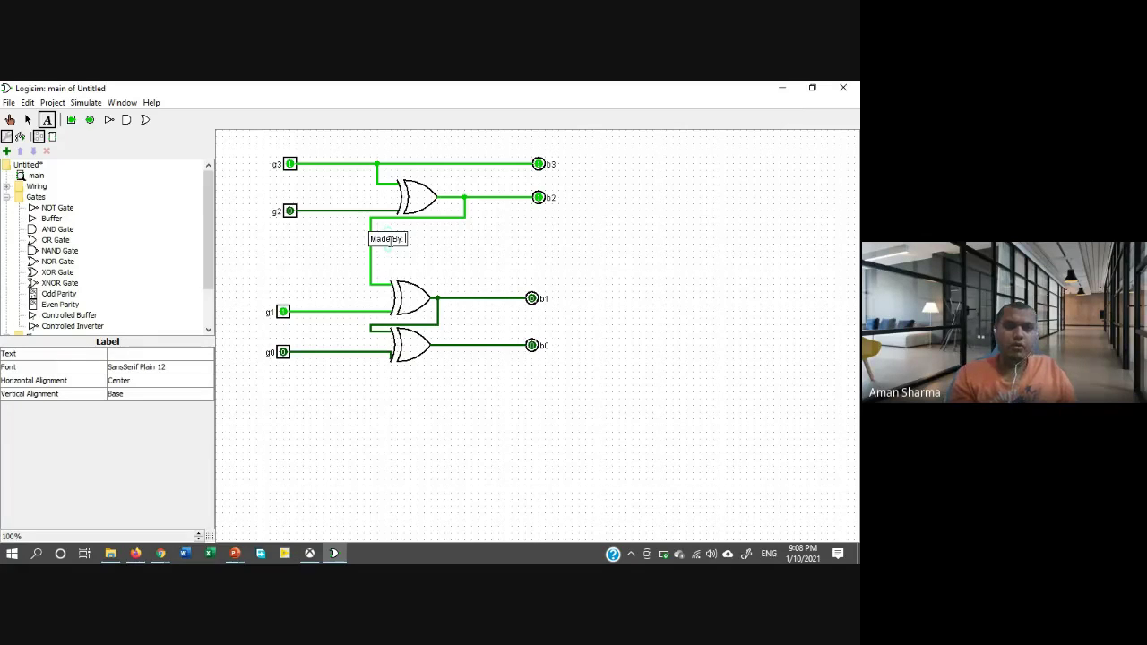
pyautogui.write('Prof')
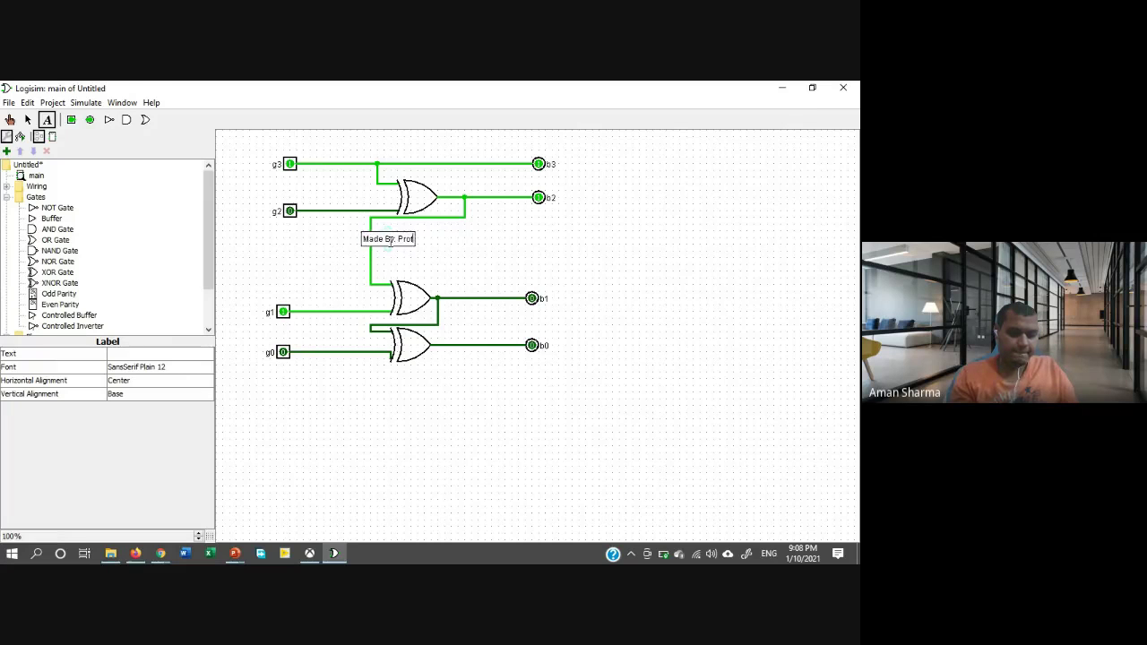
pyautogui.write('. Amian Sharma')
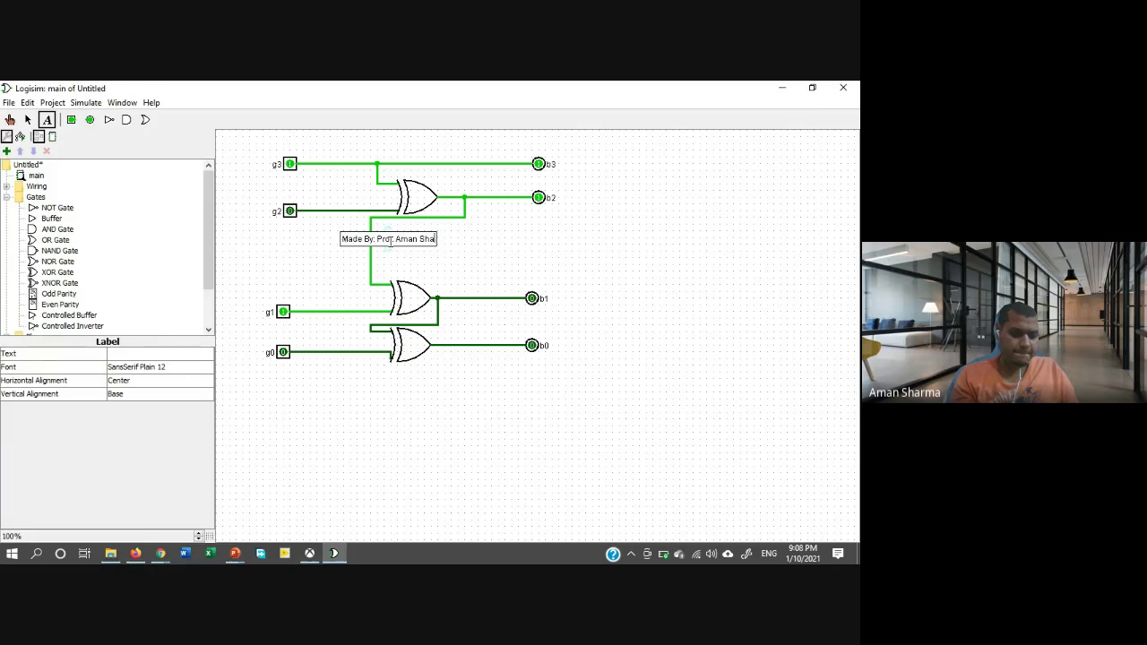
pyautogui.click(495, 250)
pyautogui.click(416, 238)
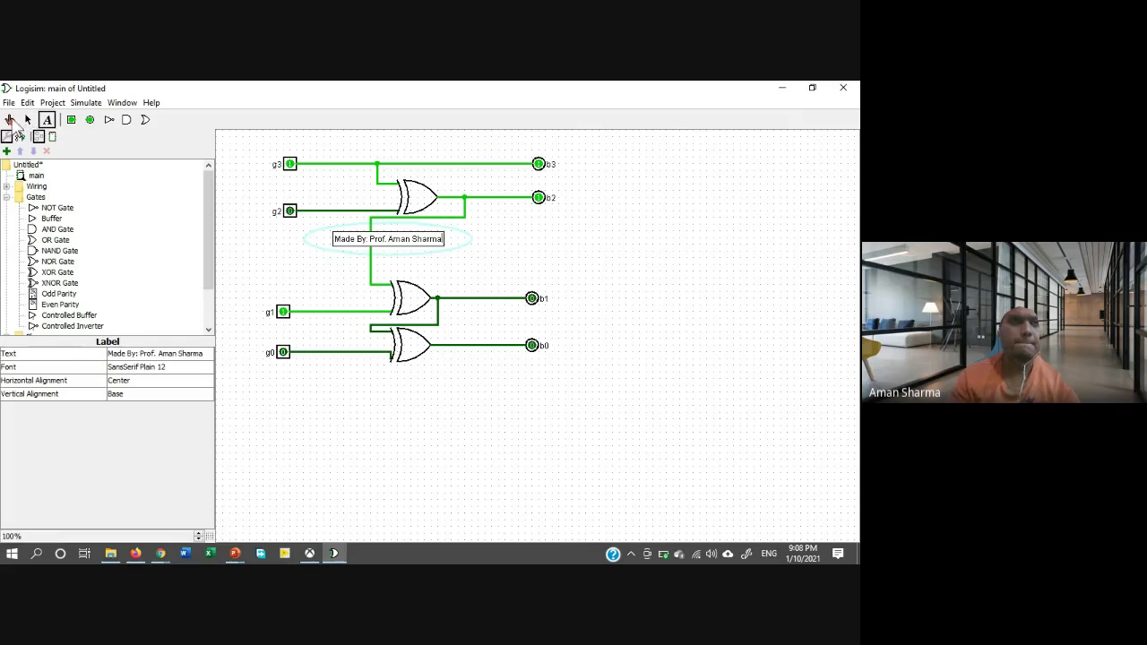
# Move the author label to the right so it clears the vertical wire between the first and second XOR gates
pyautogui.click(9, 119)
pyautogui.click(28, 119)
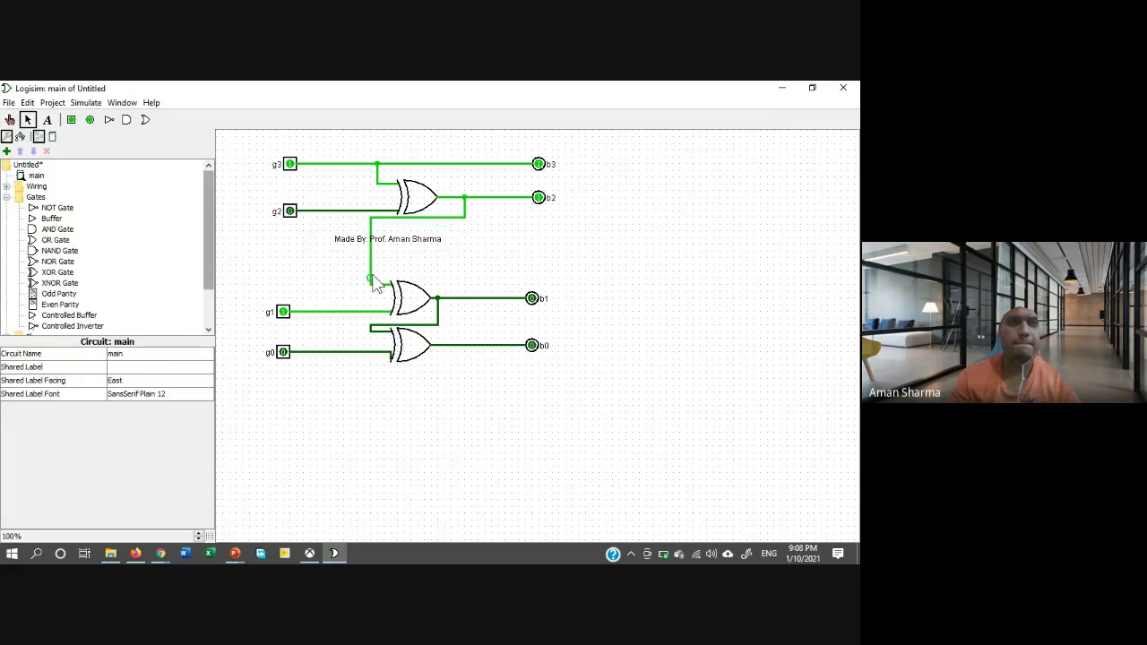
pyautogui.click(416, 240)
pyautogui.moveTo(417, 240); pyautogui.dragTo(464, 241)
pyautogui.click(488, 410)
# Move the two lower XOR gates and their pins slightly up, realigning them with the upper gate and pins
pyautogui.moveTo(567, 397); pyautogui.dragTo(229, 260)
pyautogui.moveTo(410, 300); pyautogui.dragTo(414, 280)
pyautogui.click(744, 202)
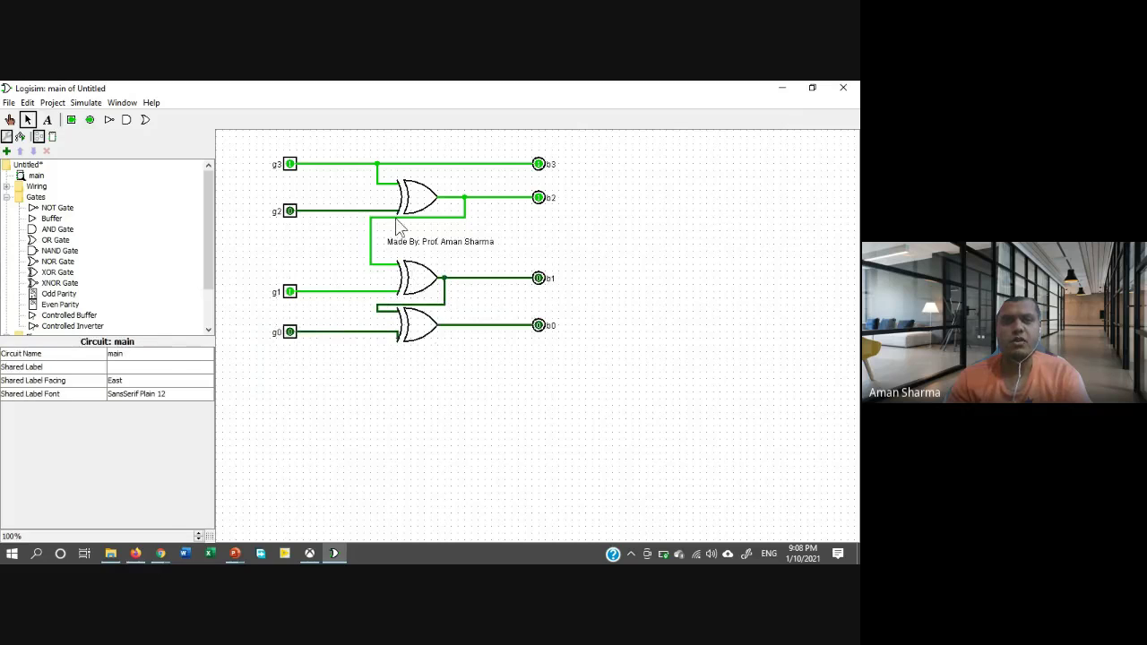
# Export the main circuit as a JPEG image with printer view off, named Gray_to_Binary in the Logisim Simulations folder, and dismiss the battery notice
pyautogui.click(9, 102)
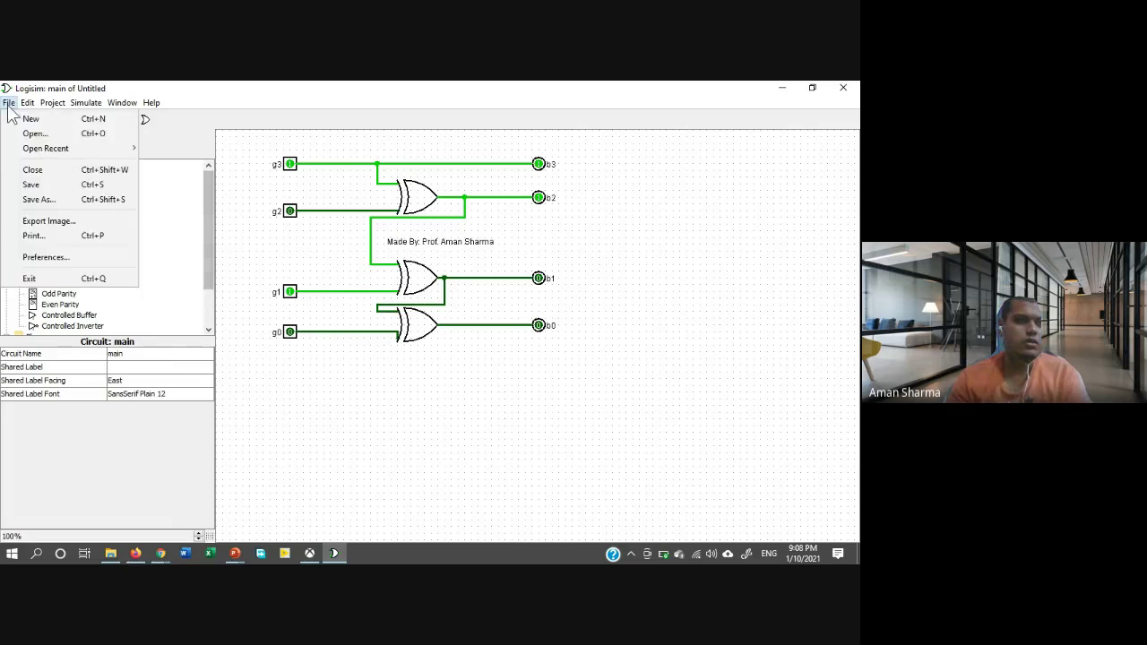
pyautogui.click(40, 222)
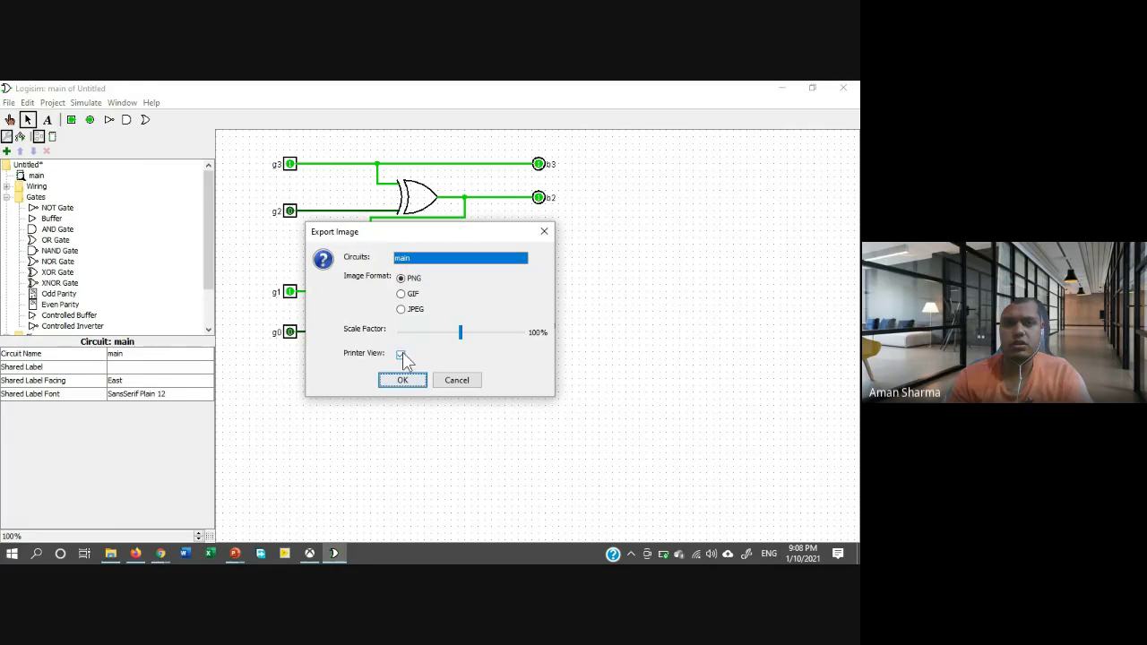
pyautogui.click(403, 308)
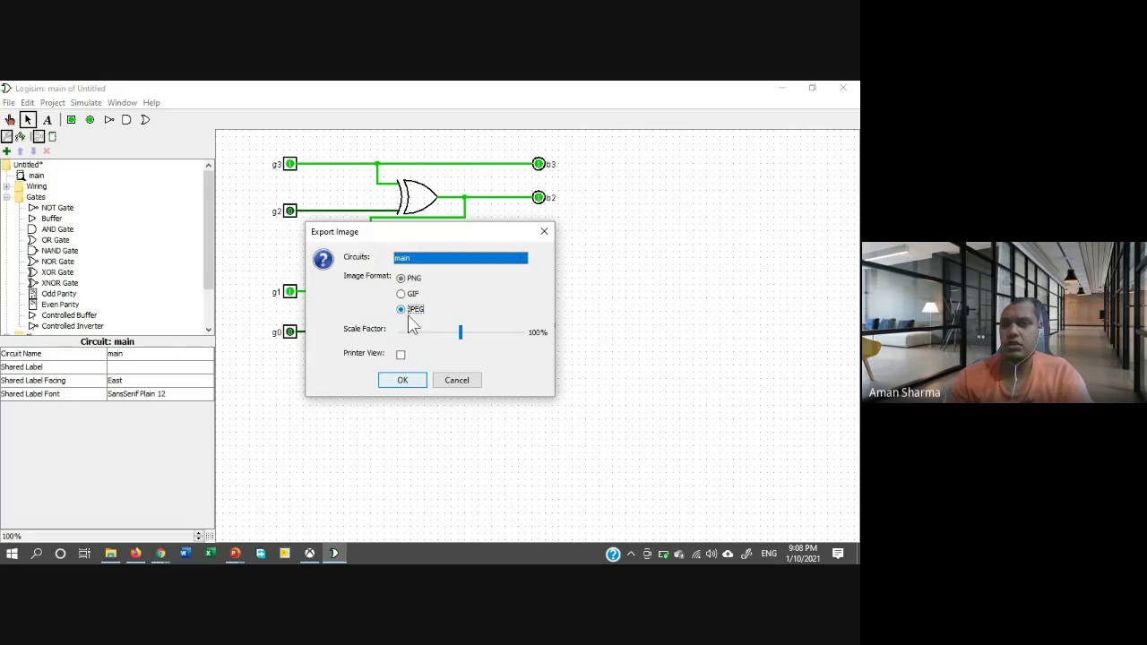
pyautogui.click(402, 379)
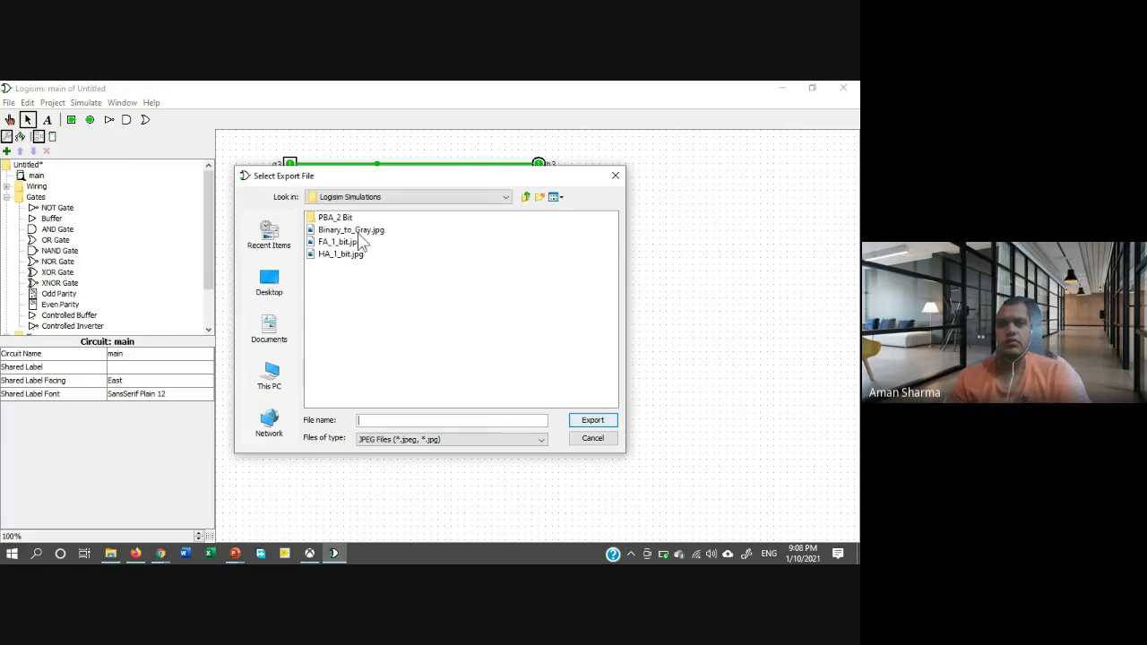
pyautogui.write('Gra')
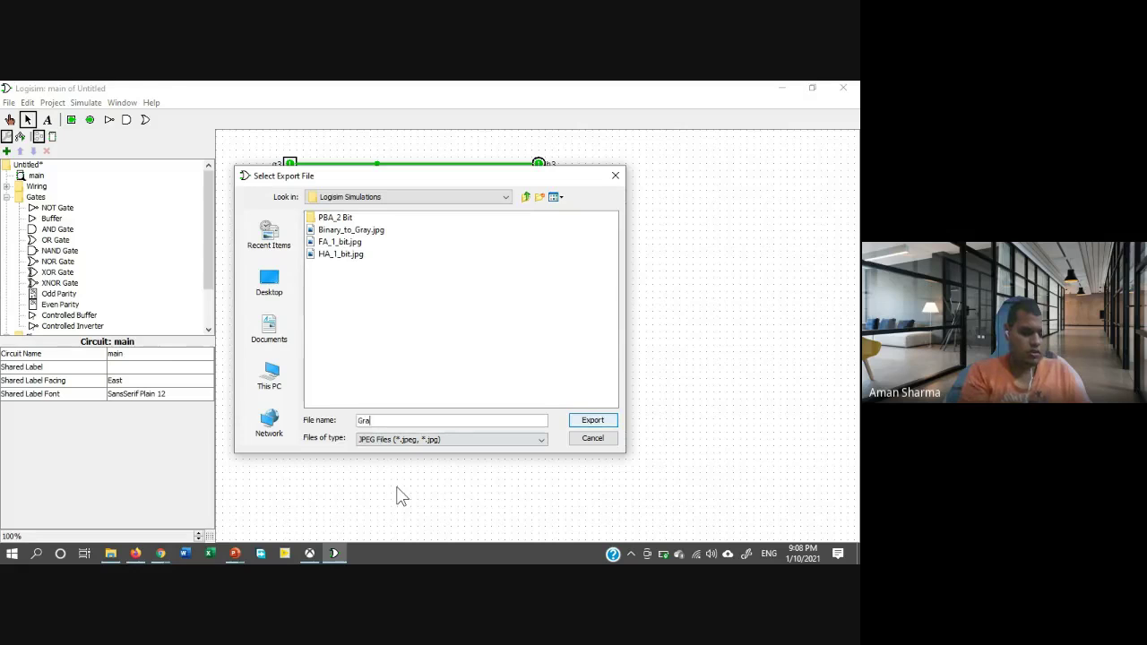
pyautogui.write('y_')
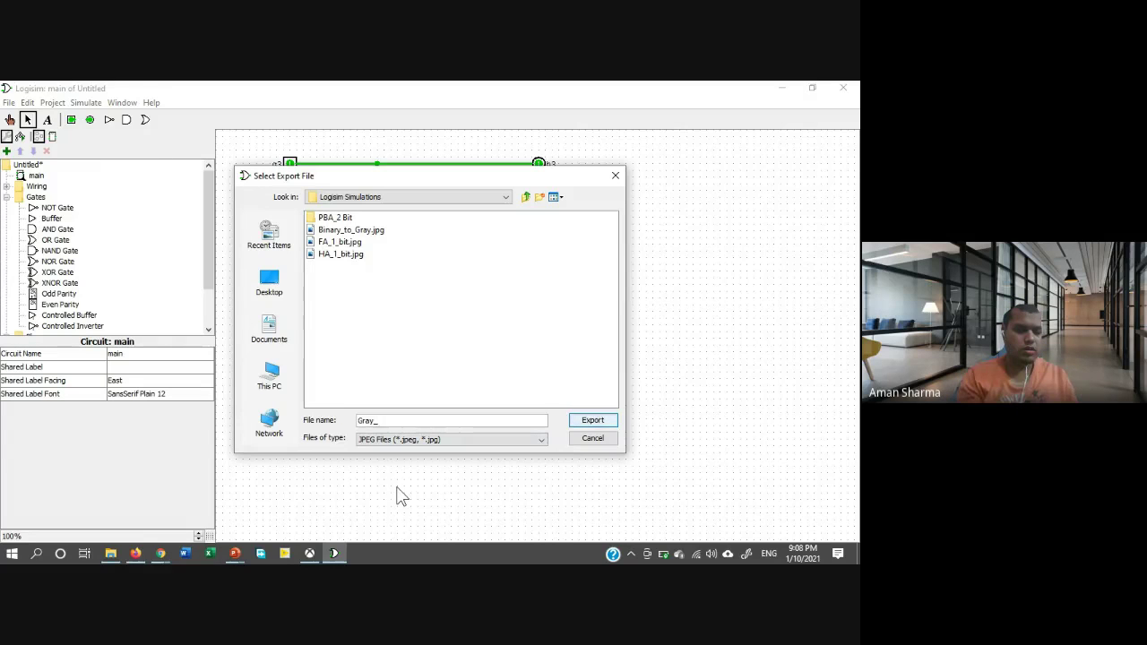
pyautogui.write('to_Binary')
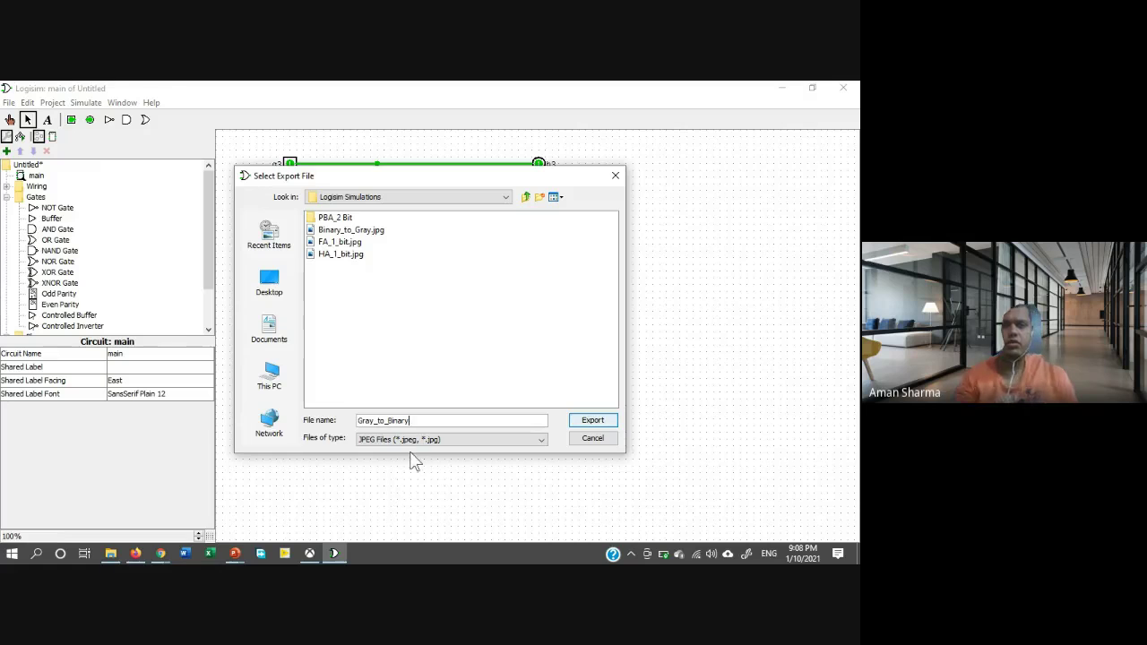
pyautogui.click(593, 421)
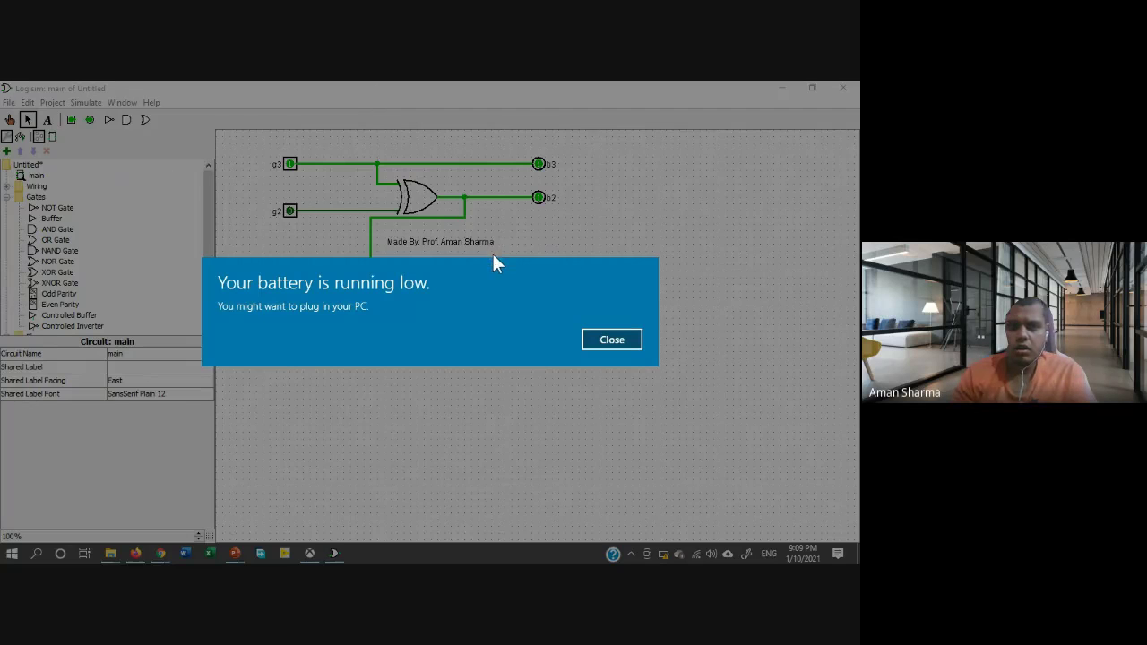
pyautogui.click(631, 344)
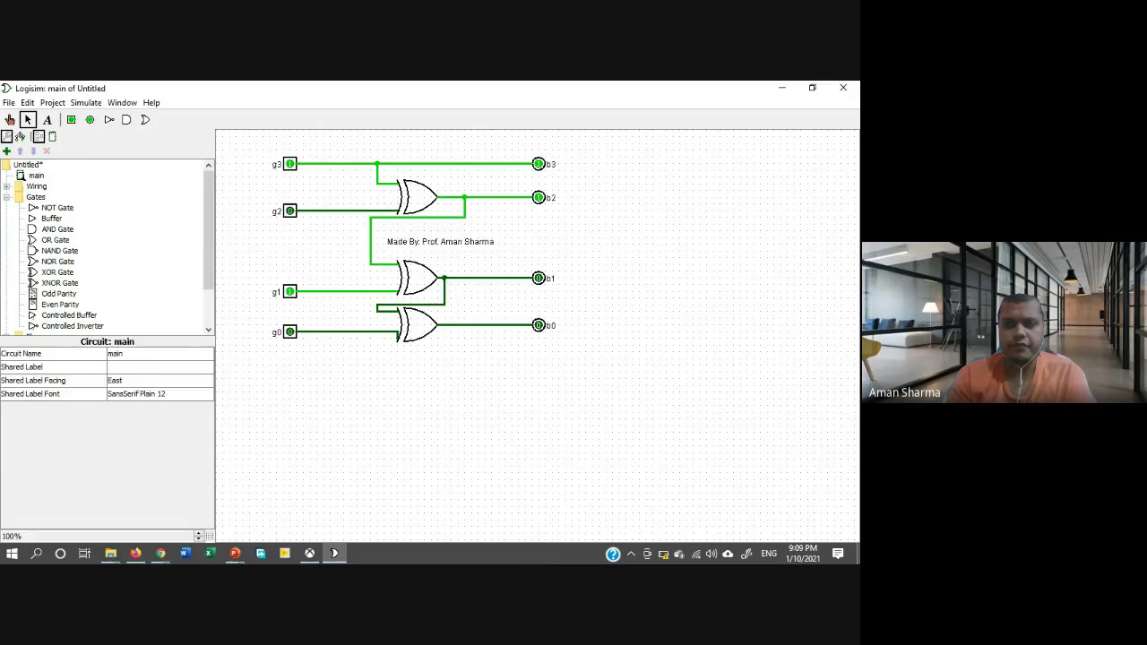
# Switch to the Google Meet call in Chrome and open the meeting options containing the stop recording command
pyautogui.press('super+d')
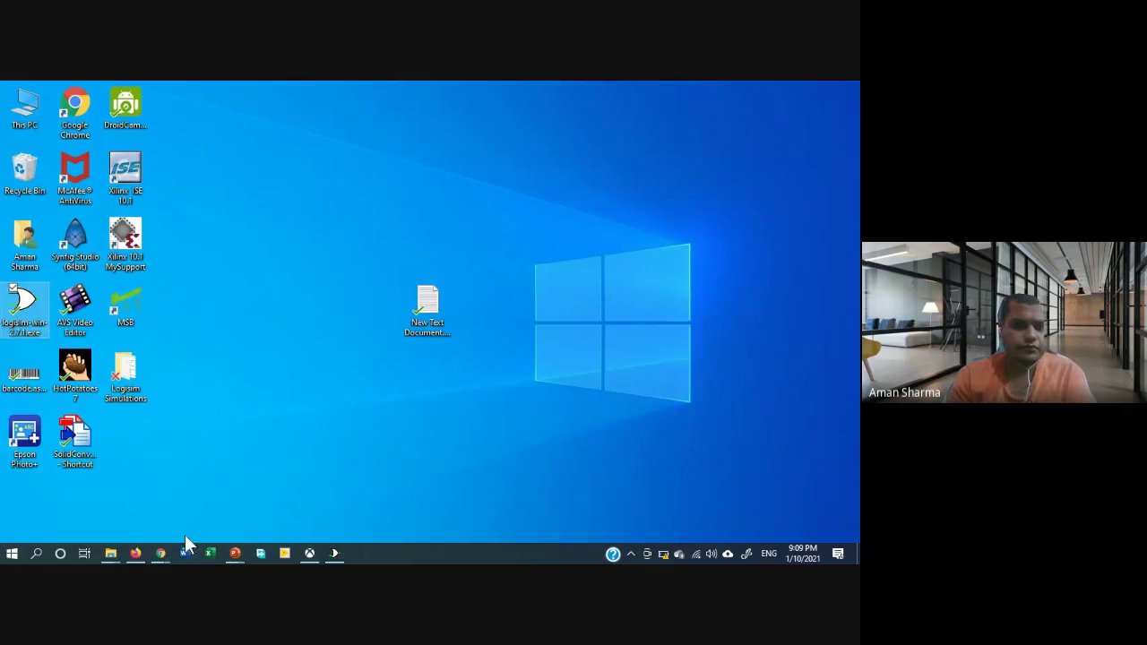
pyautogui.click(135, 553)
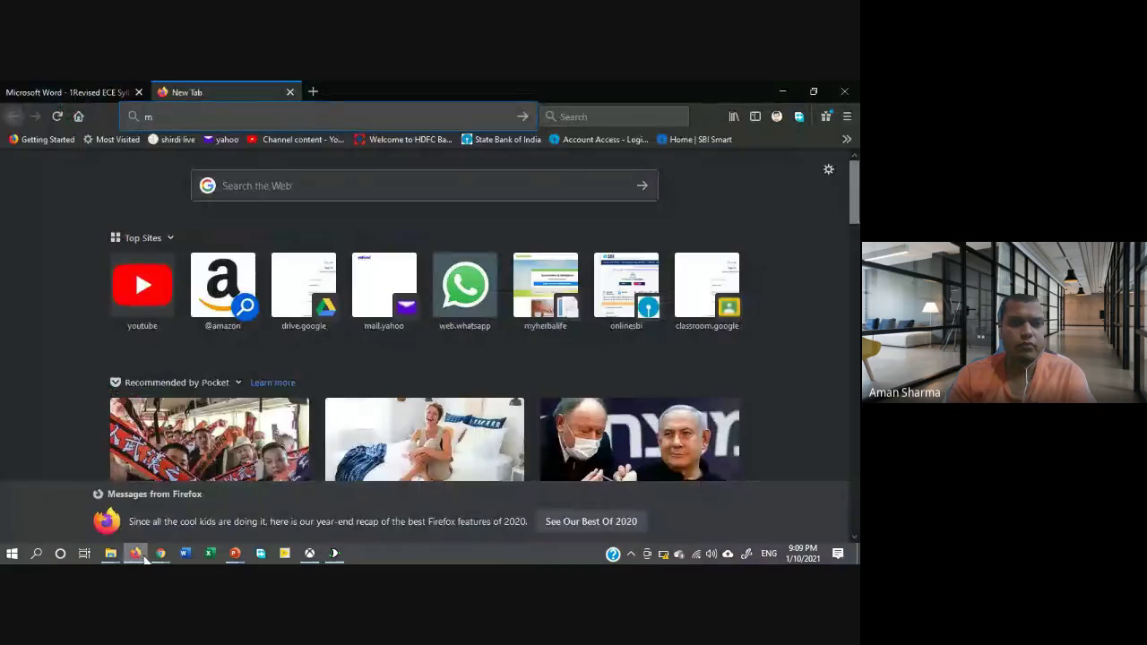
pyautogui.moveTo(161, 546)
pyautogui.click(100, 491)
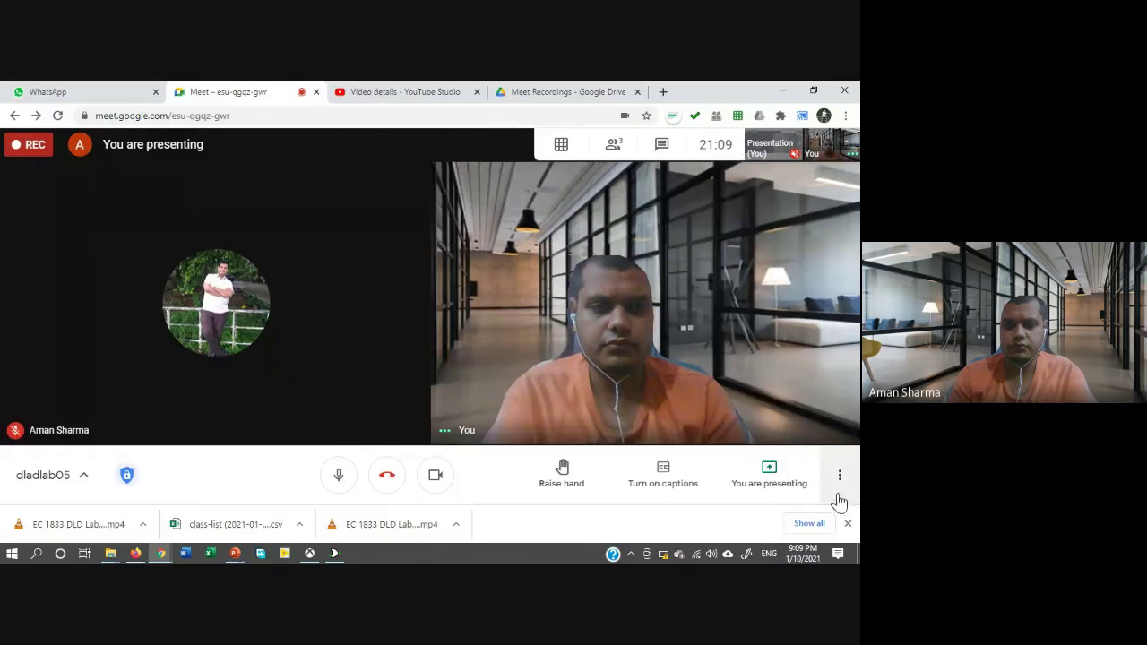
pyautogui.click(841, 480)
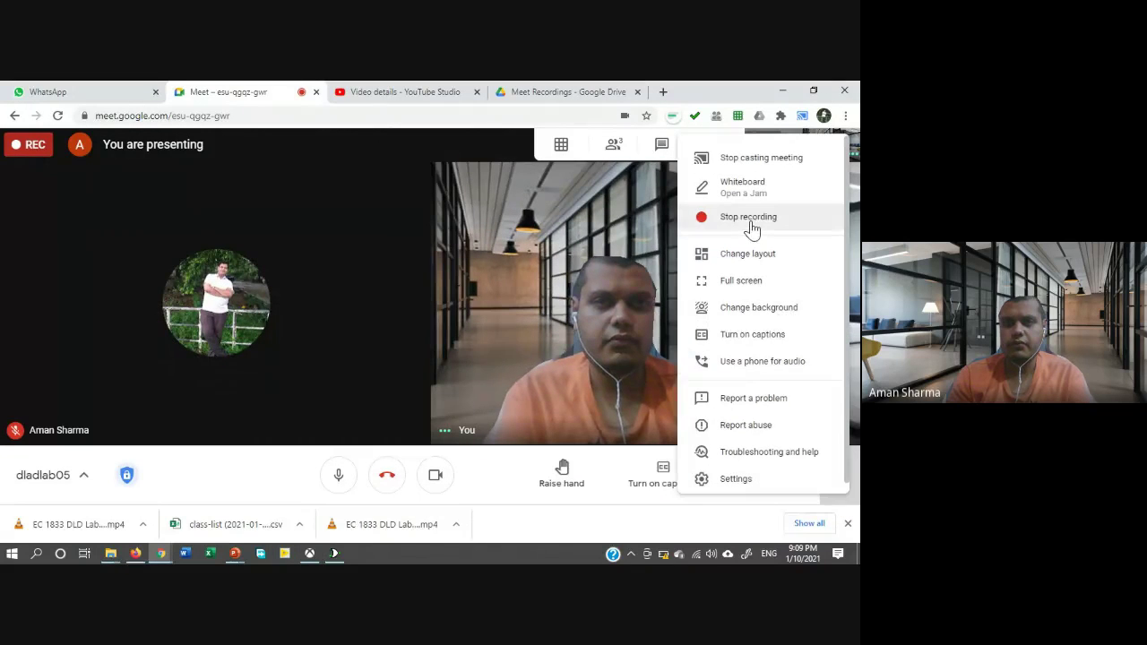